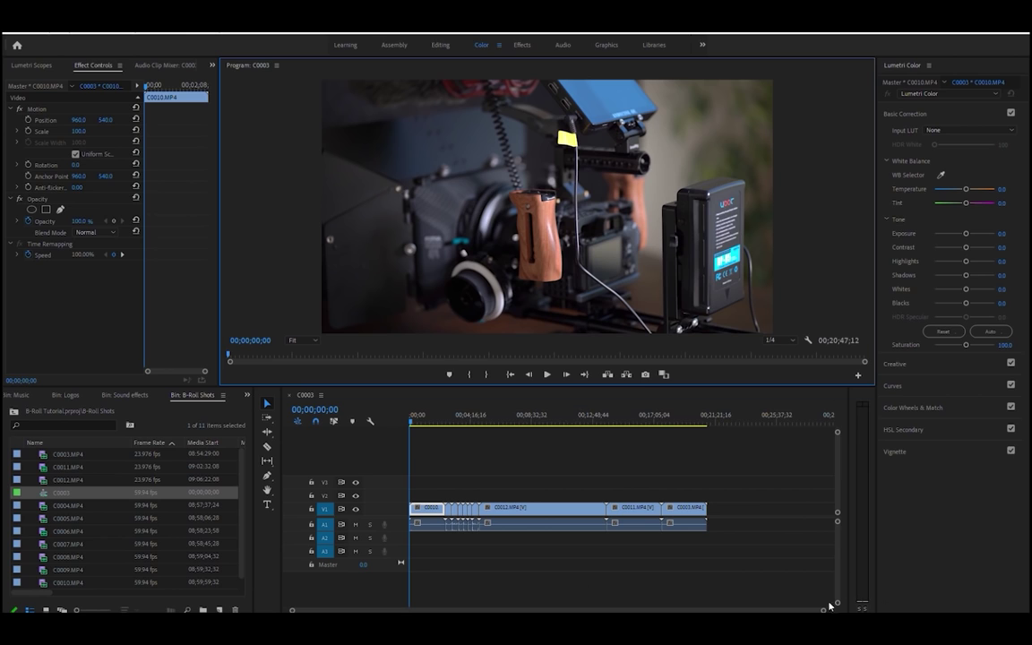
drag(840, 510, 839, 505)
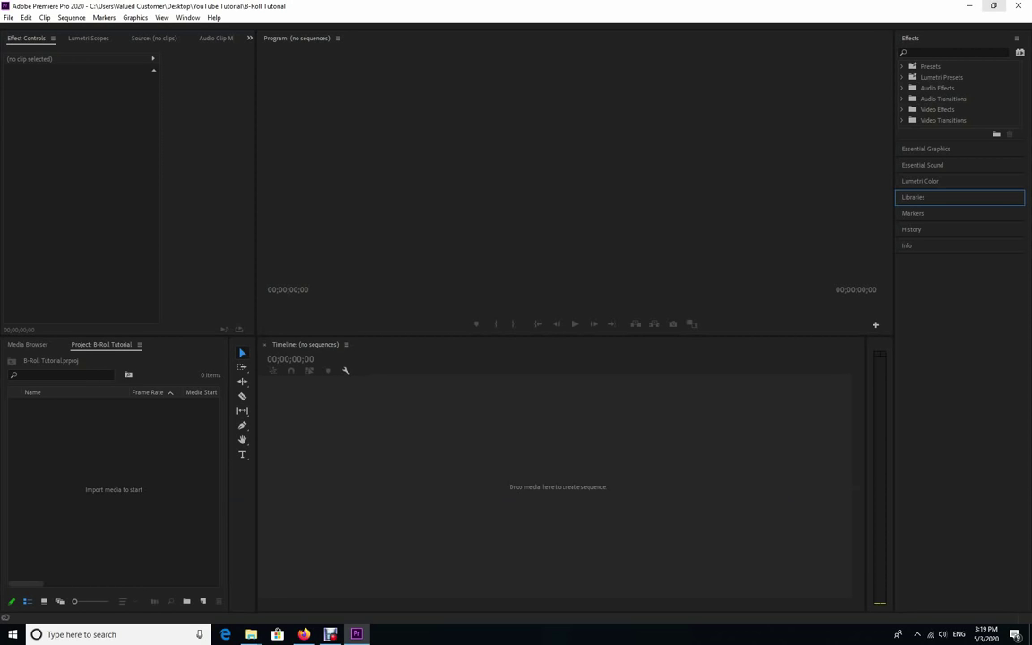
- Import the B-Roll Shots, Logos, Music, Sound effects and Special effects folders from the desktop's YouTube Tutorial folder into the project
click(993, 5)
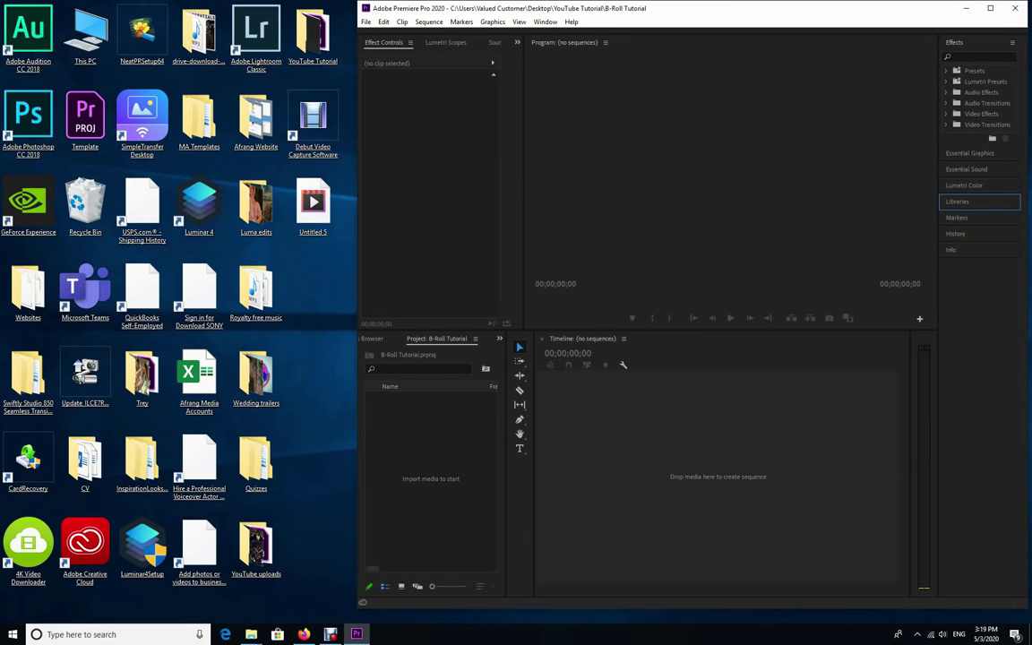
double_click(313, 36)
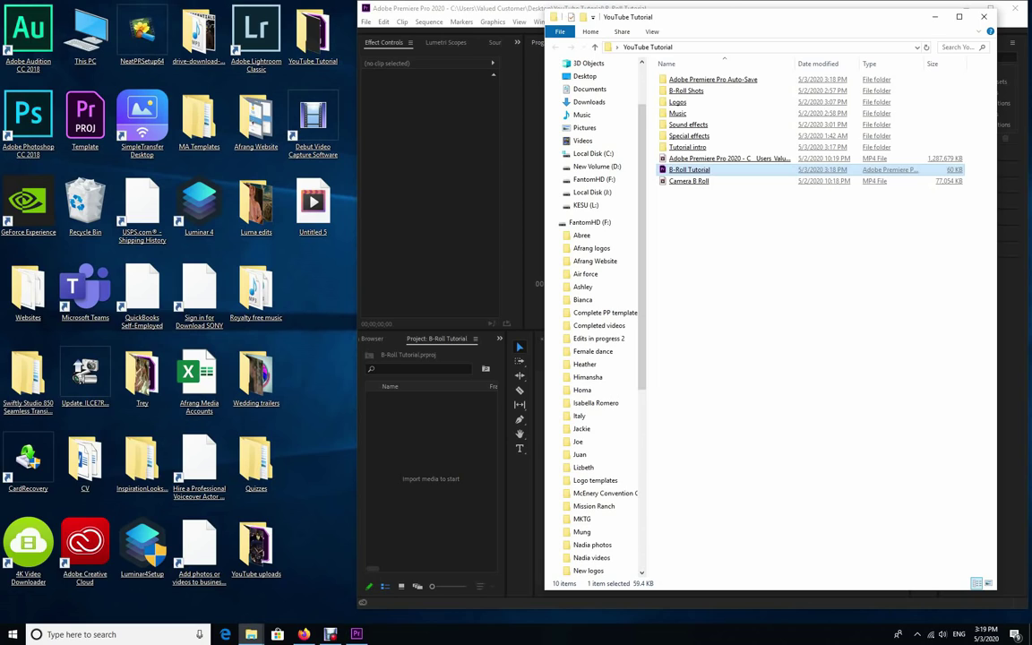
drag(652, 86, 703, 139)
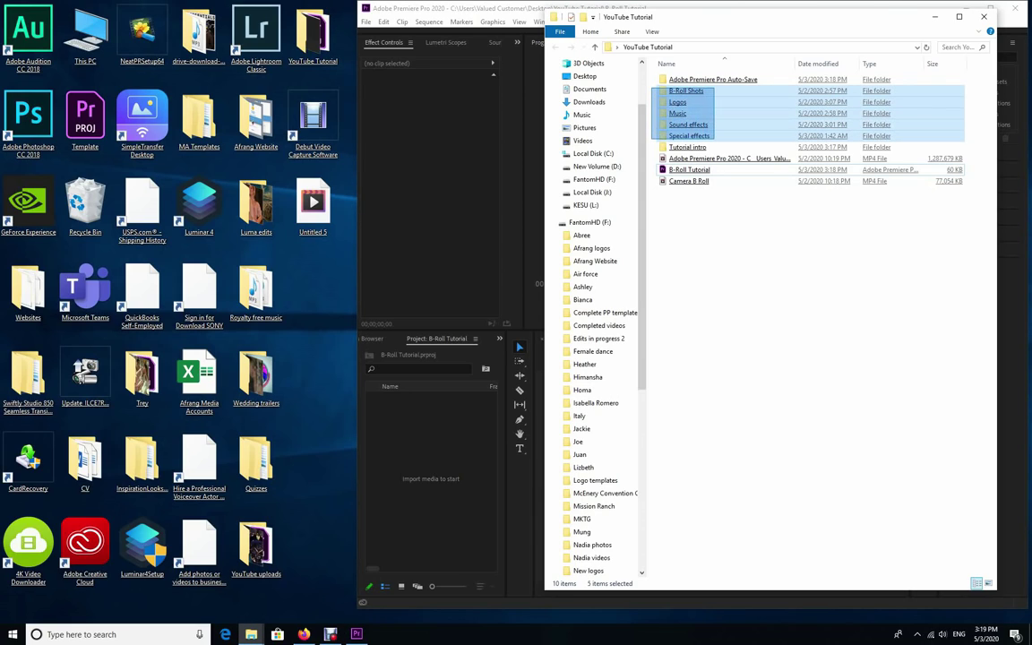
drag(716, 141, 716, 141)
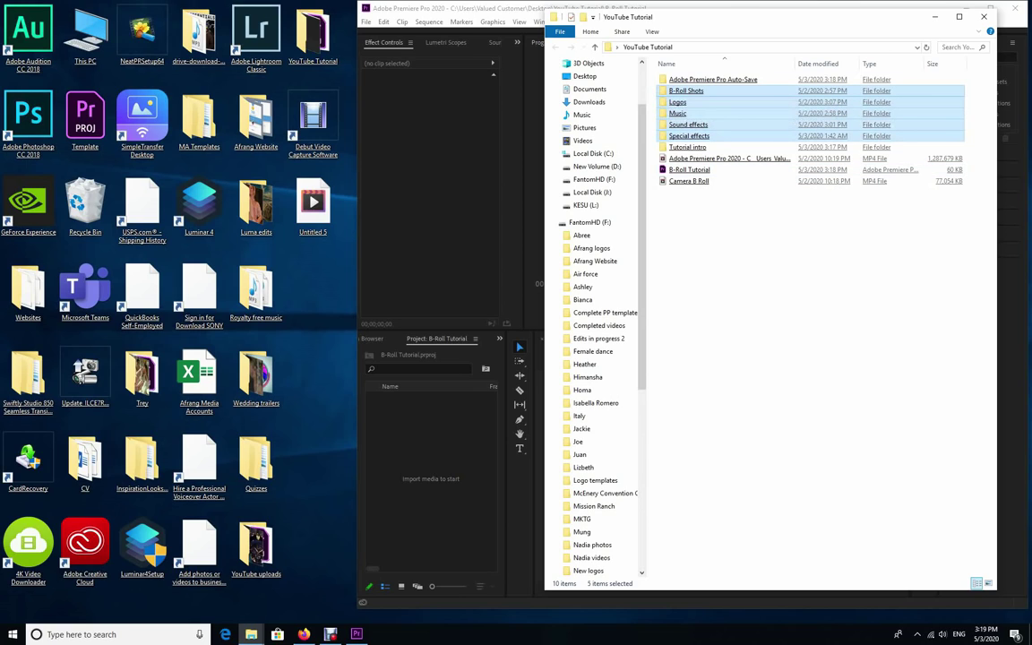
drag(686, 91, 435, 457)
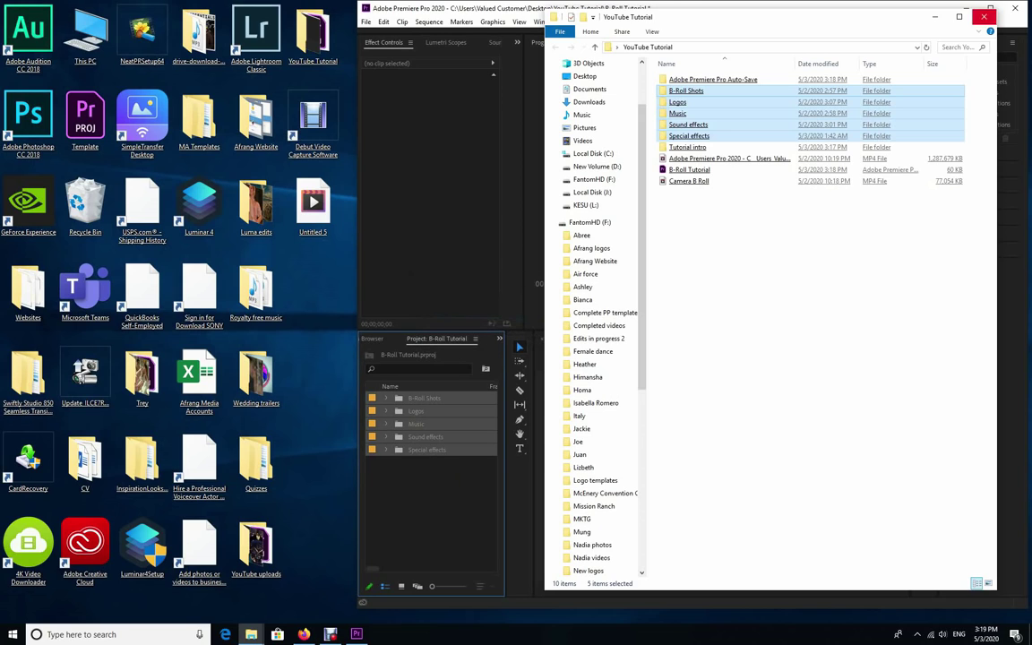
click(984, 16)
click(990, 8)
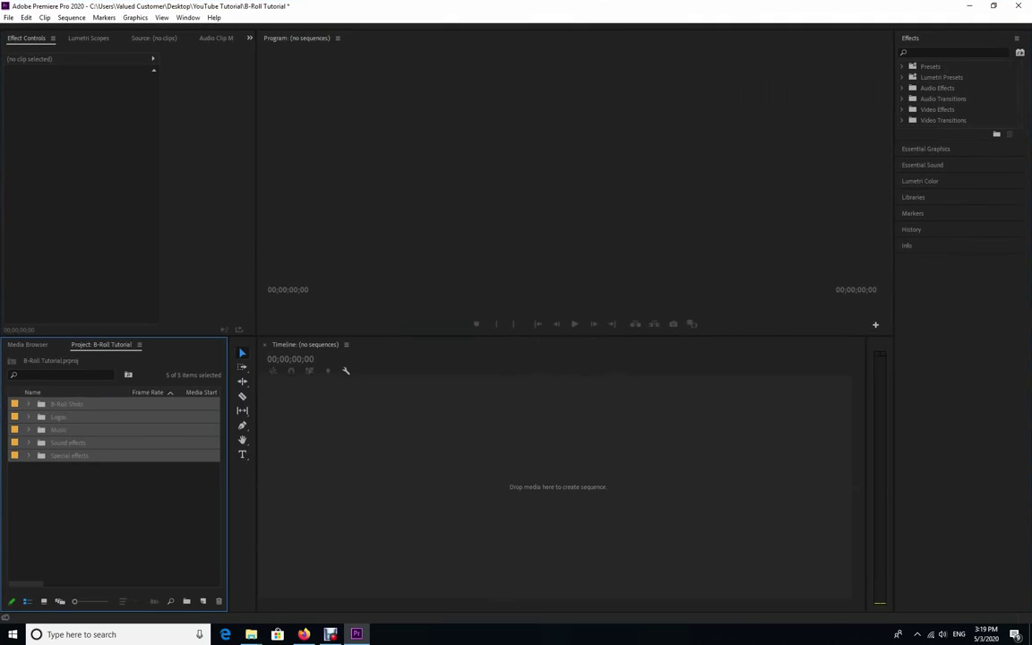
key(ctrl+shift+a)
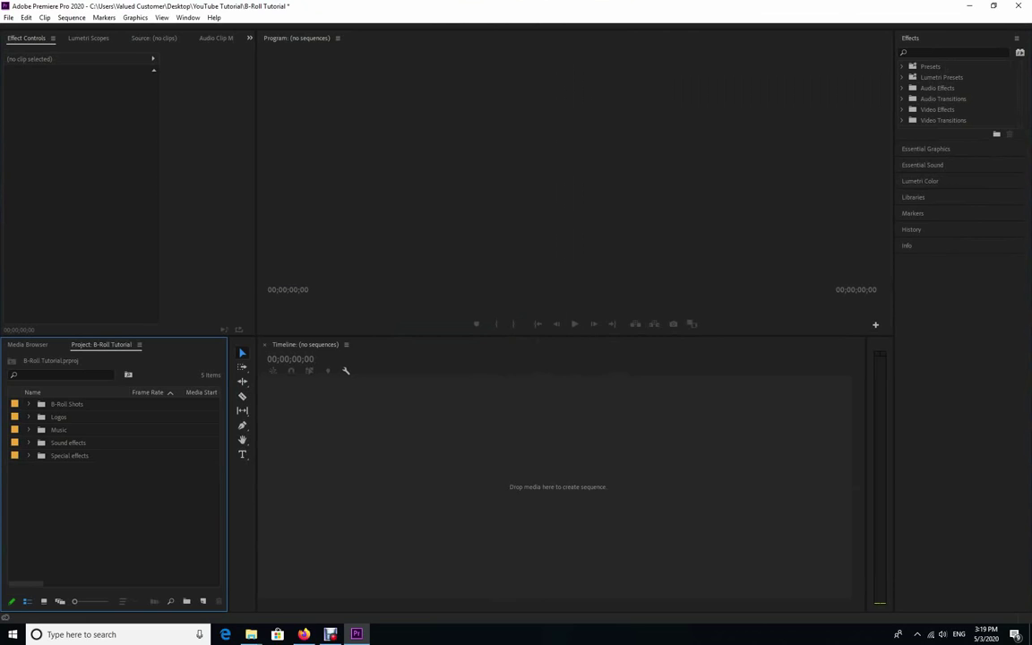
- Create a new sequence from all ten clips in the B-Roll Shots bin, C0003.MP4 through C0012.MP4
click(28, 404)
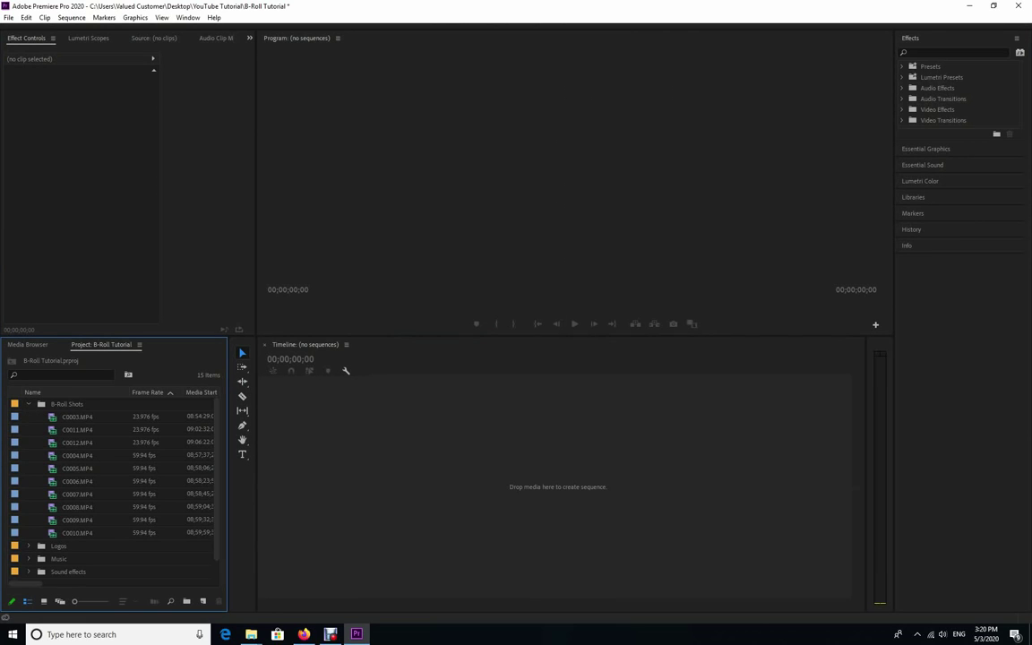
click(77, 417)
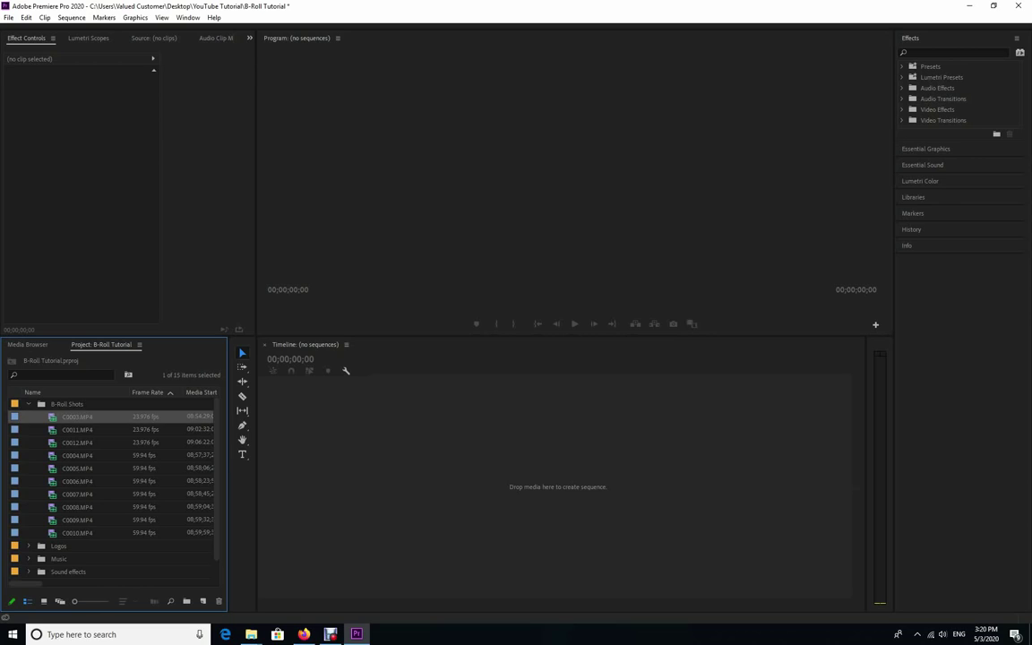
shift+click(77, 534)
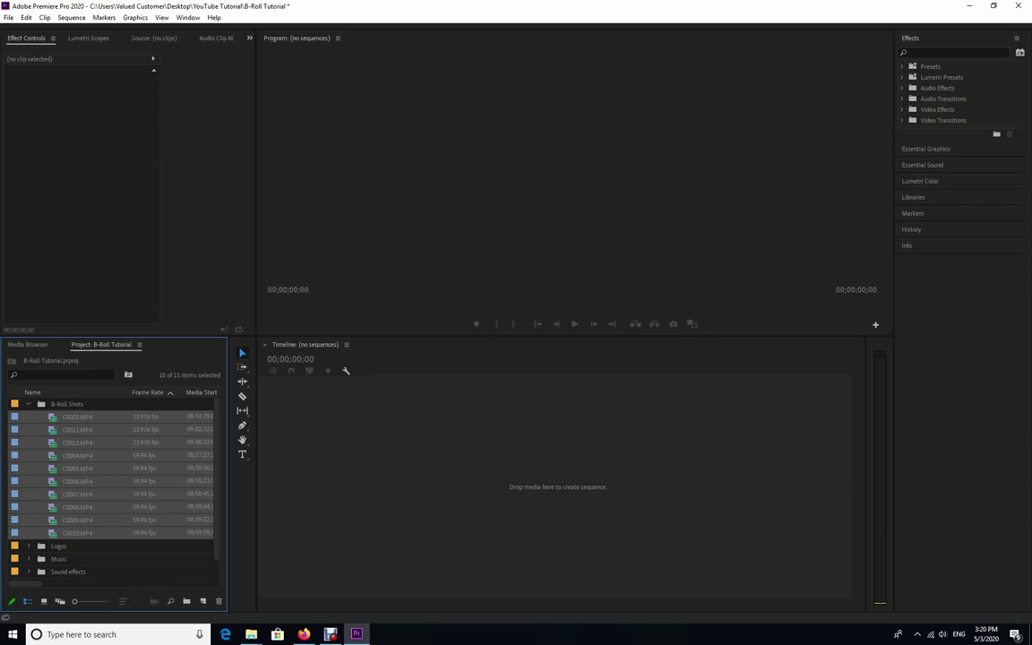
drag(300, 573, 303, 573)
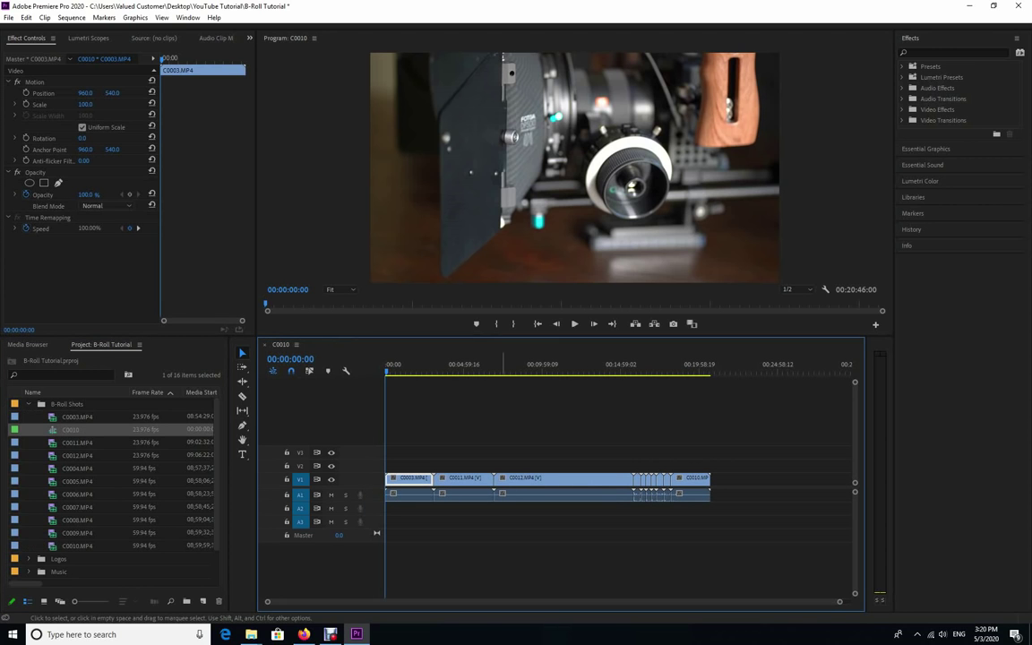
- Mark an Out point at 00:01:00:00 in the sequence
drag(386, 365, 412, 366)
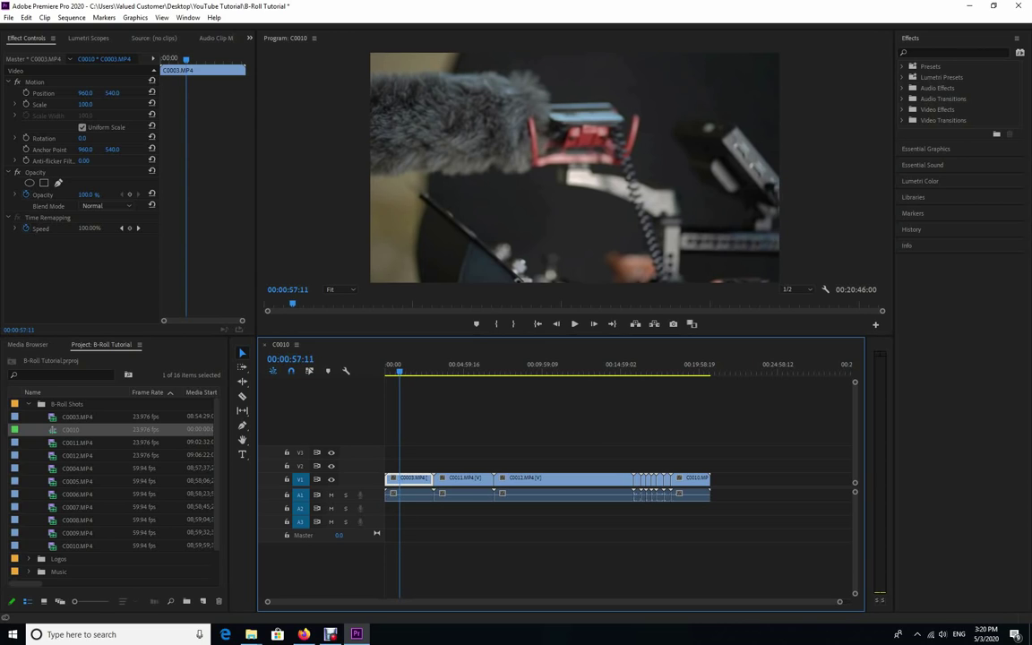
drag(400, 371, 401, 371)
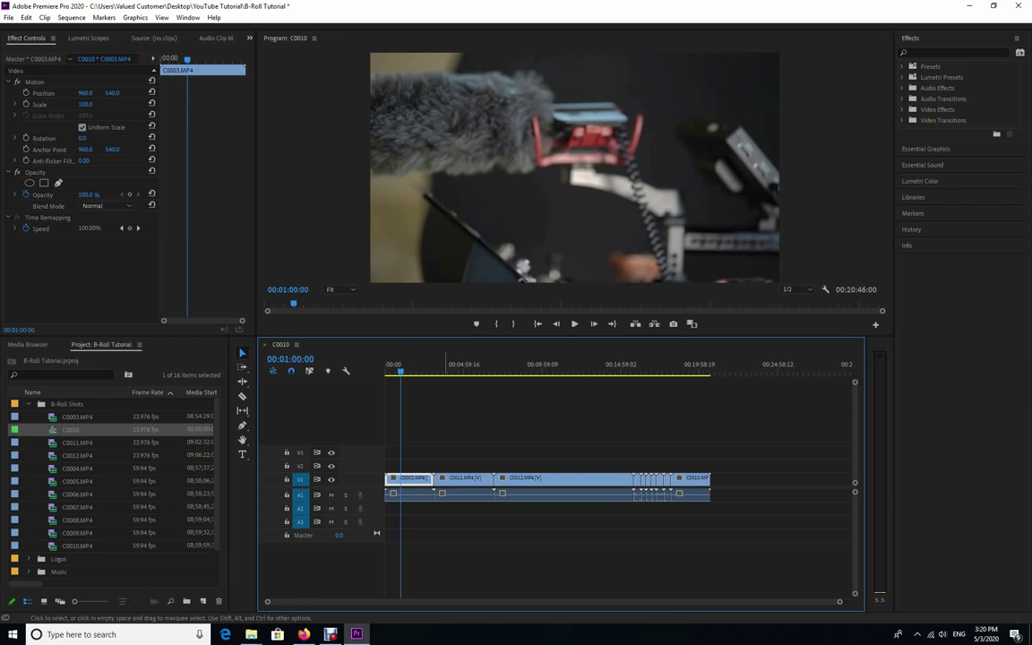
key(o)
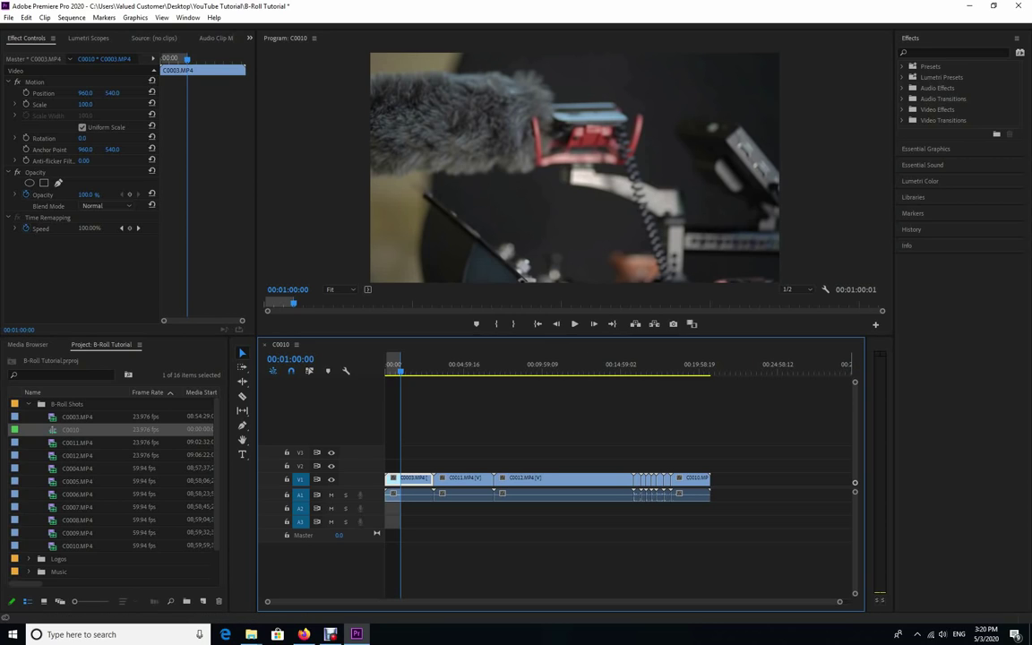
- Enlarge the video tracks to show clip thumbnails and delete the audio of all clips from the sequence
key(ctrl+equal)
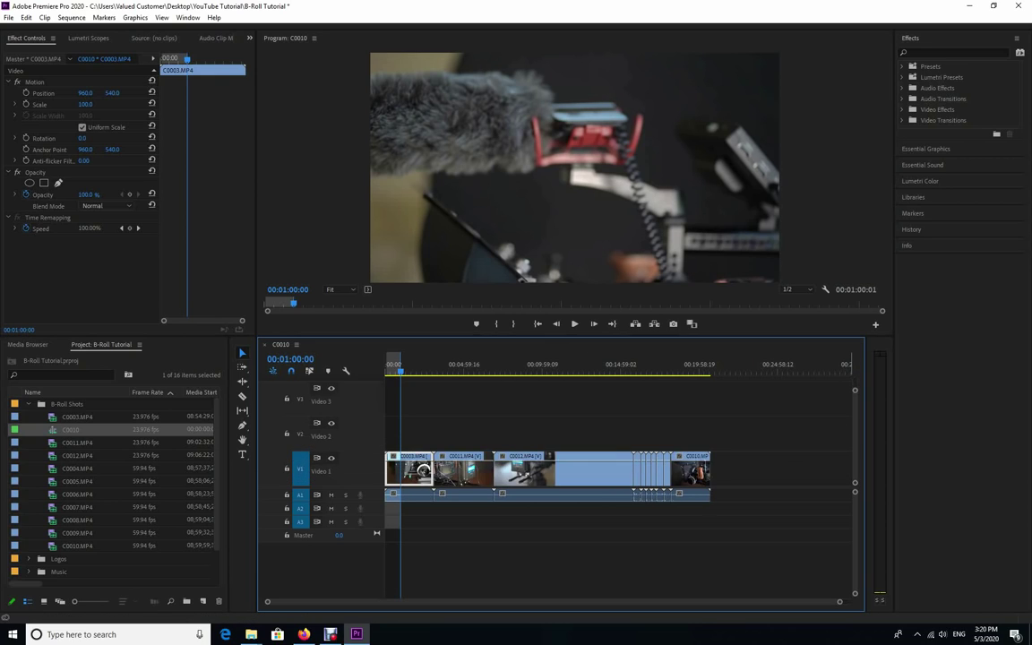
key(ctrl+shift+a)
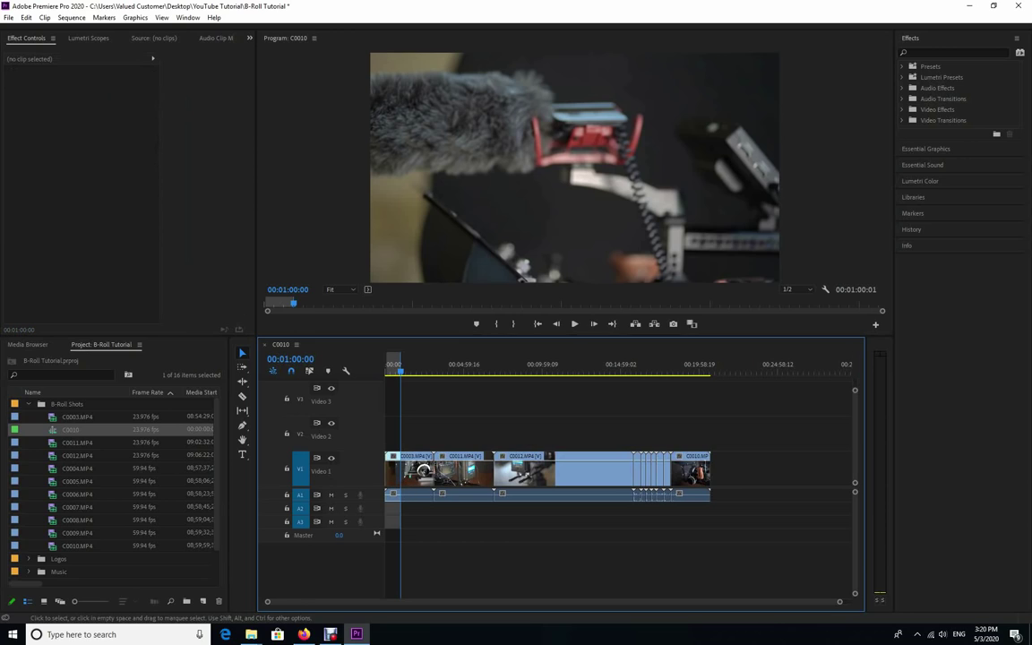
drag(732, 498, 387, 499)
key(Delete)
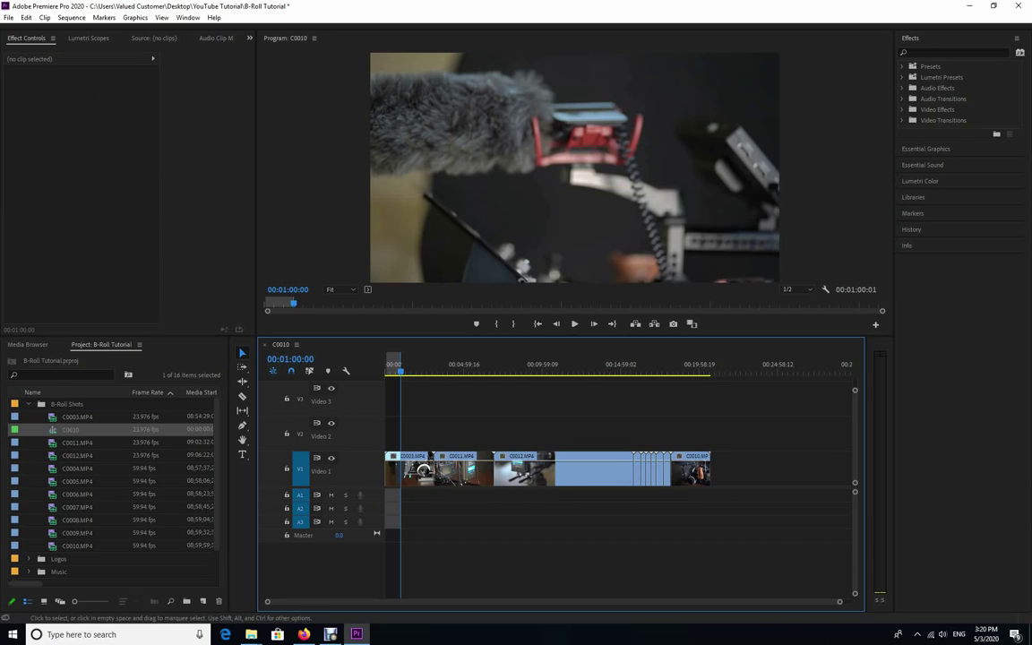
- Play and scrub through the first clip, C0003.MP4, to examine which part of the footage is usable
key(=)
key(=)
key(=)
key(=)
key(=)
key(=)
key(=)
key(=)
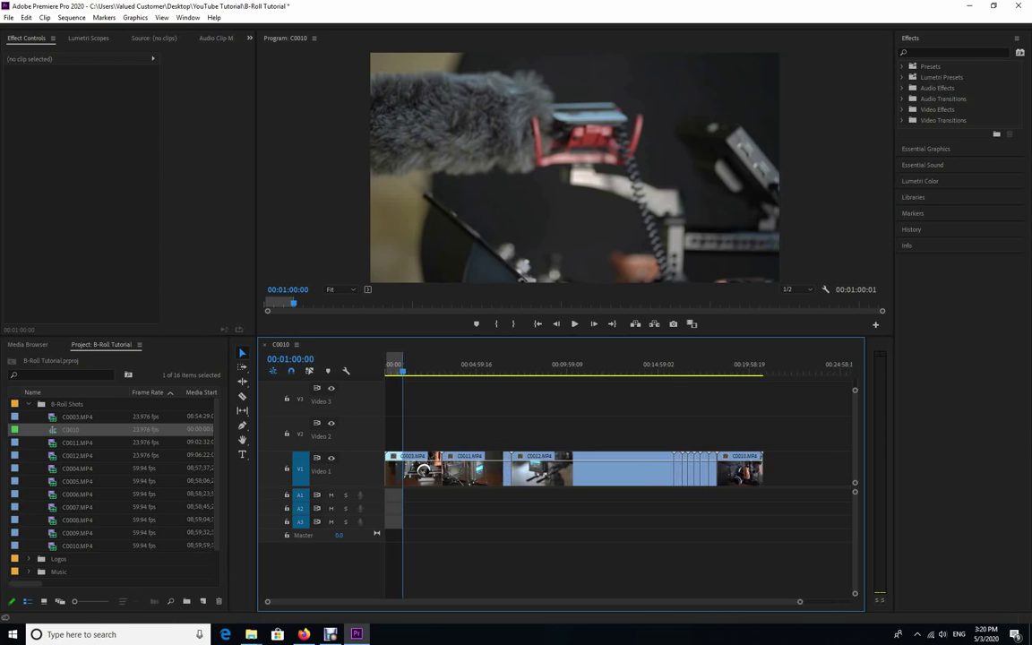
key(=)
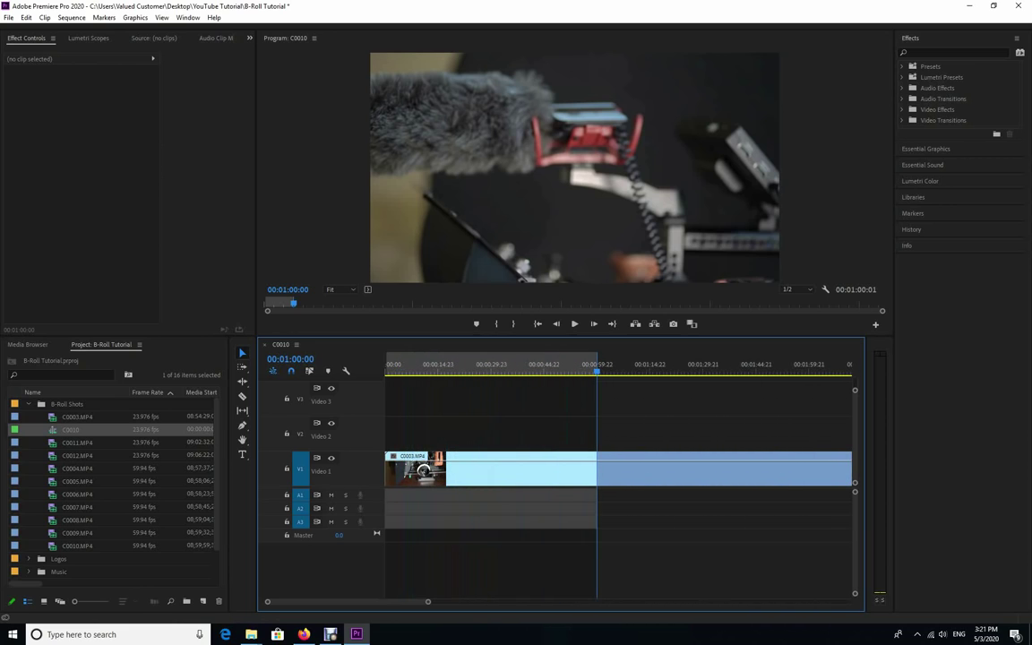
drag(597, 367, 522, 367)
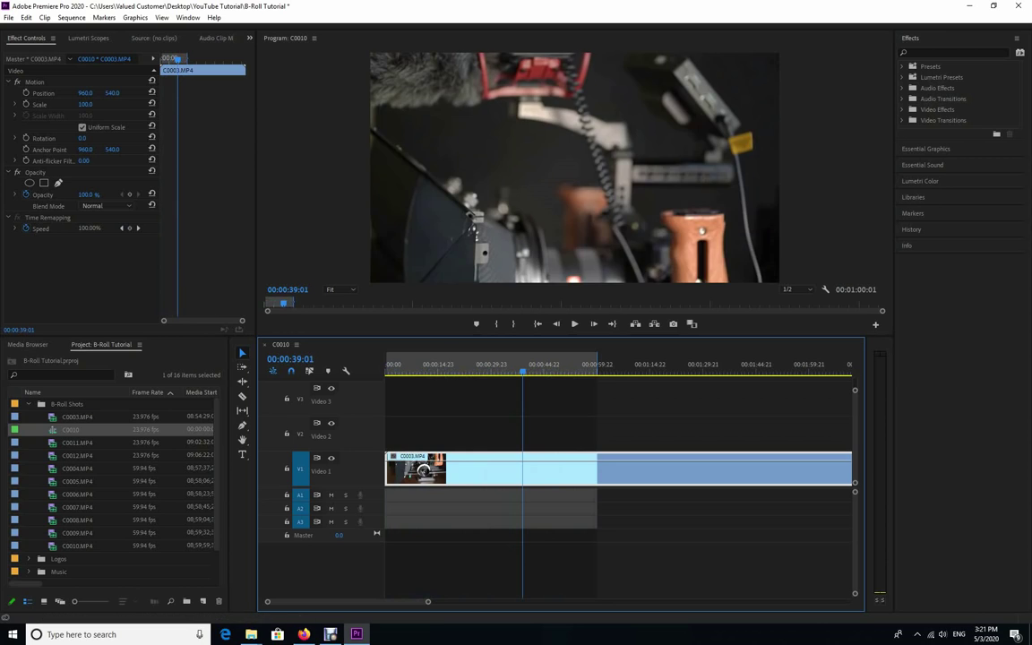
key(minus)
key(minus)
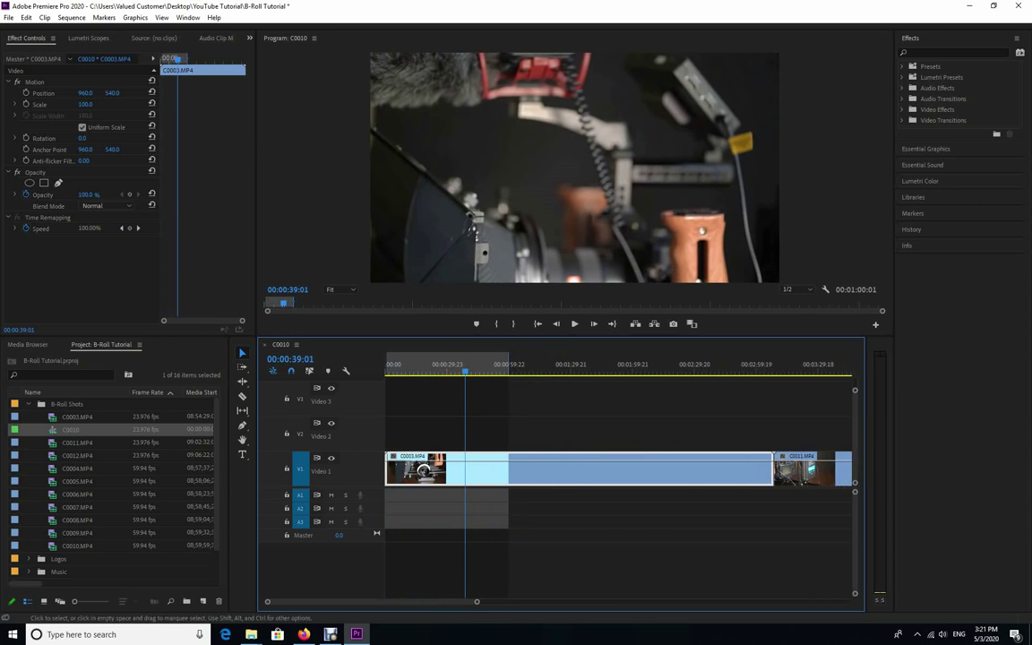
drag(465, 366, 387, 365)
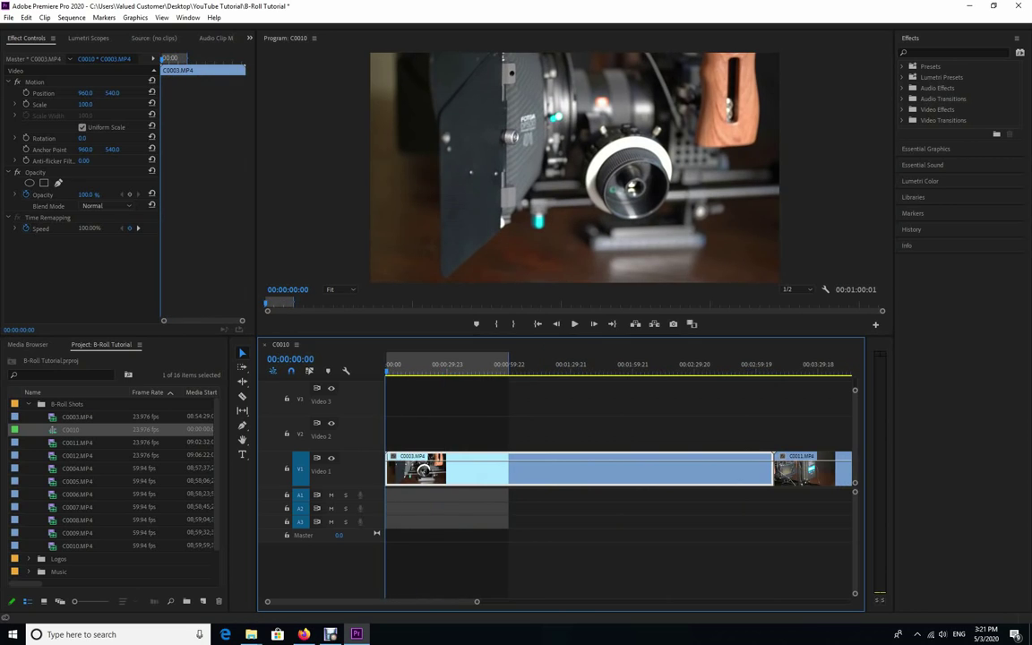
key(space)
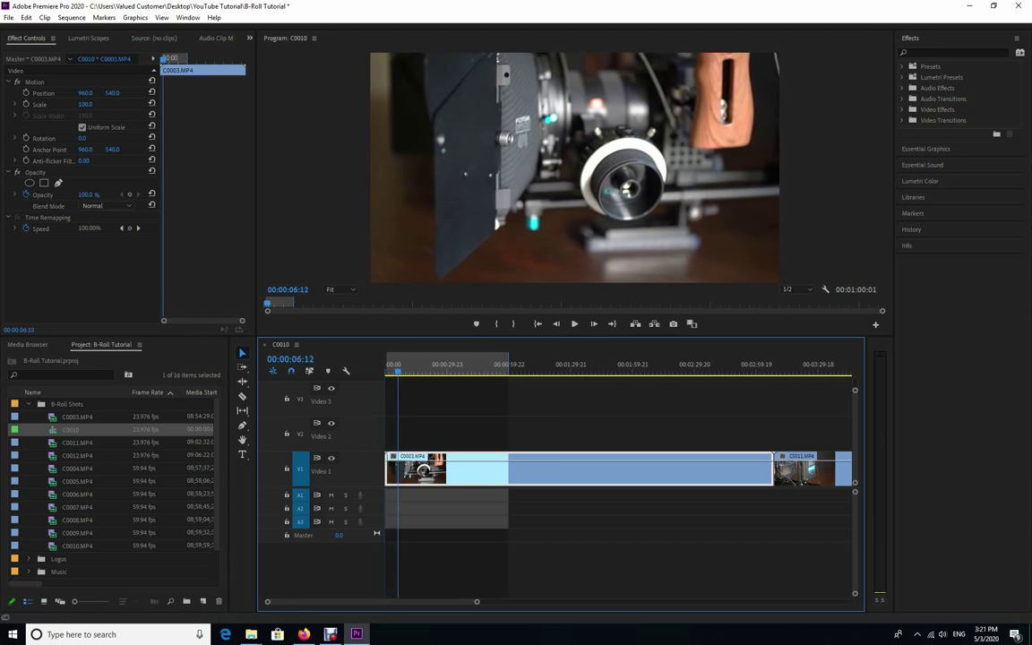
key(space)
drag(421, 371, 496, 371)
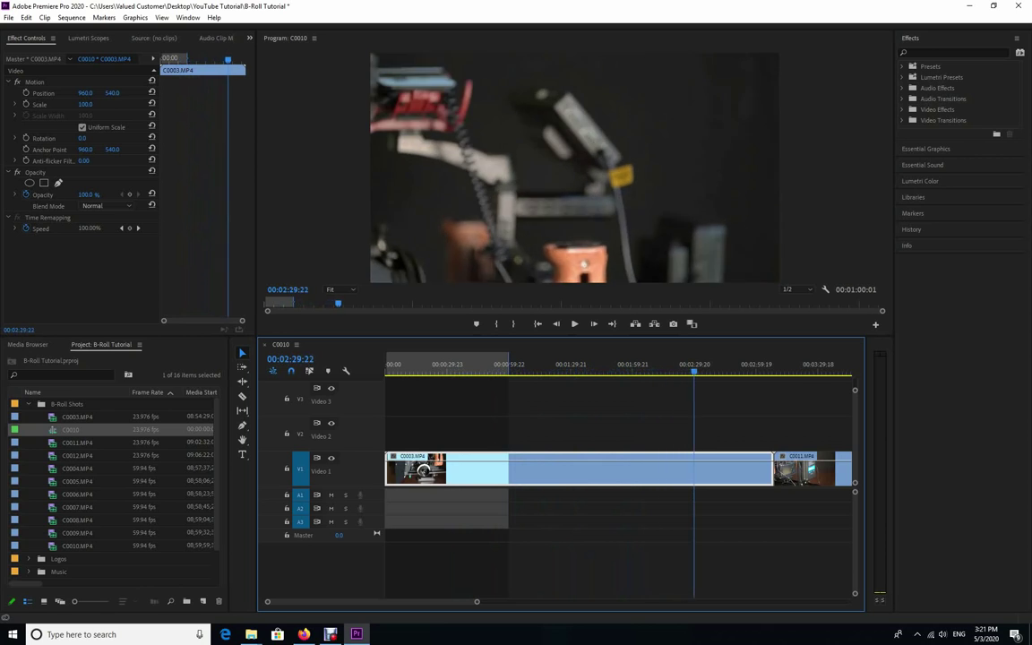
drag(755, 371, 518, 371)
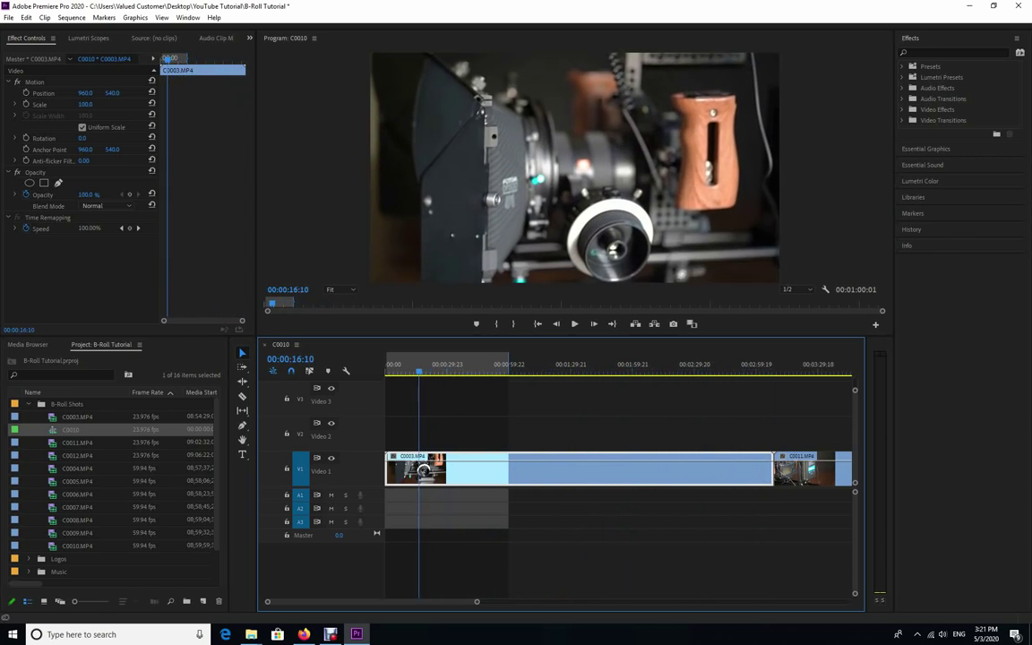
drag(401, 371, 454, 371)
key(k)
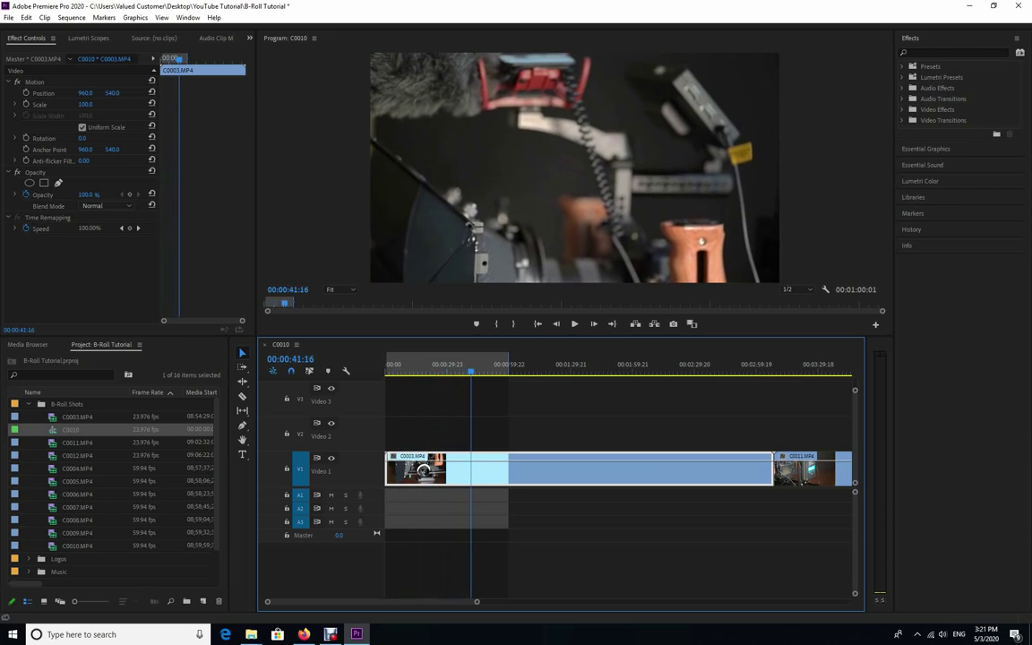
- Split C0003.MP4 at 00:00:09:03 and ripple delete the part before the cut
key(Home)
key(l)
key(l)
key(l)
key(l)
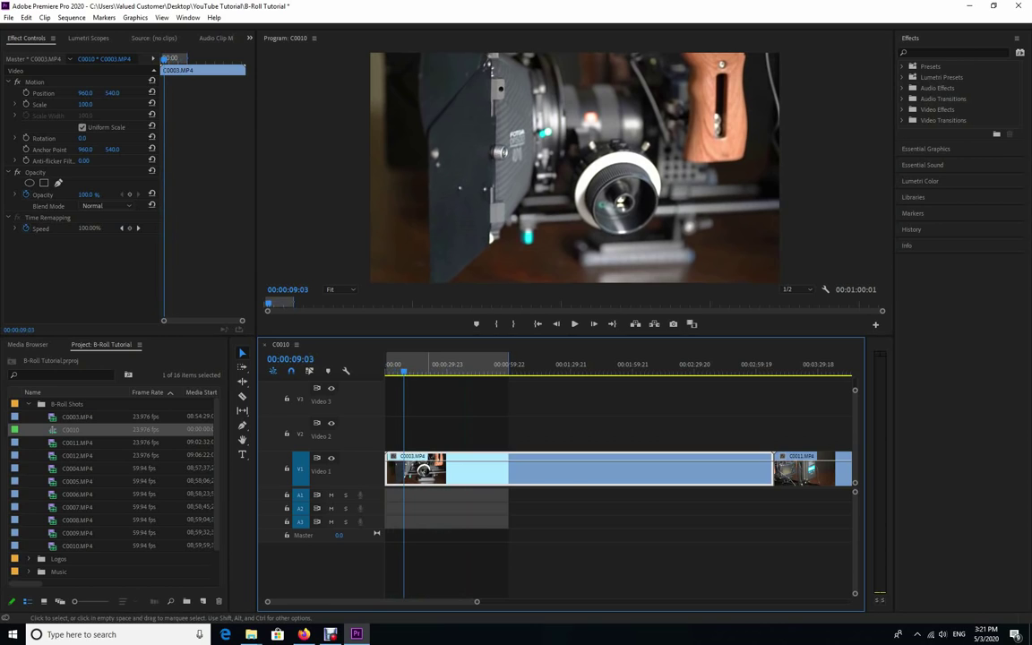
drag(424, 470, 440, 470)
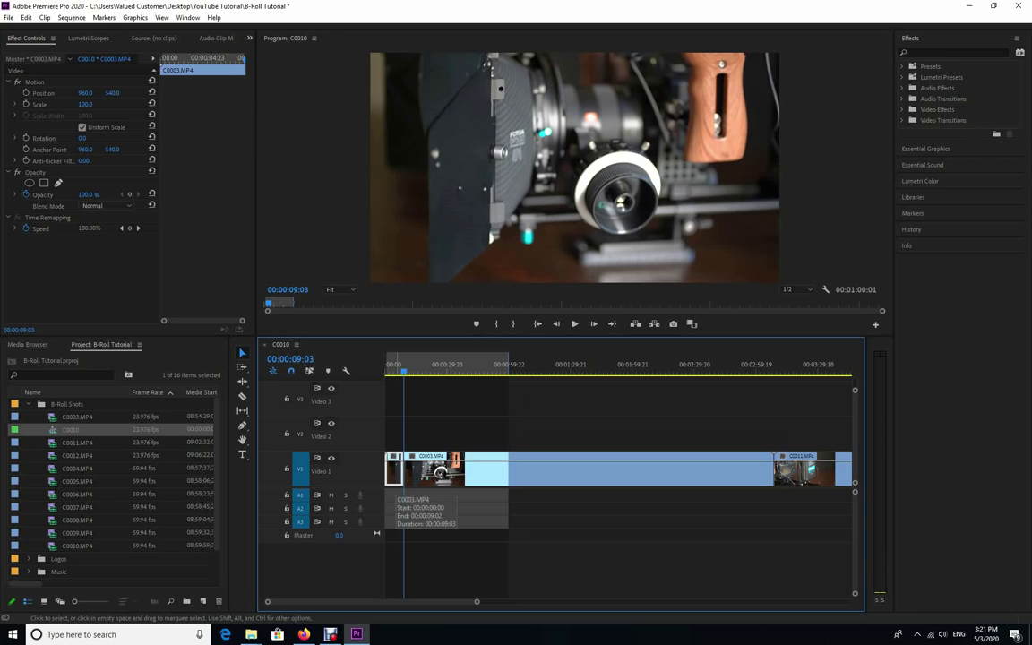
key(ctrl+z)
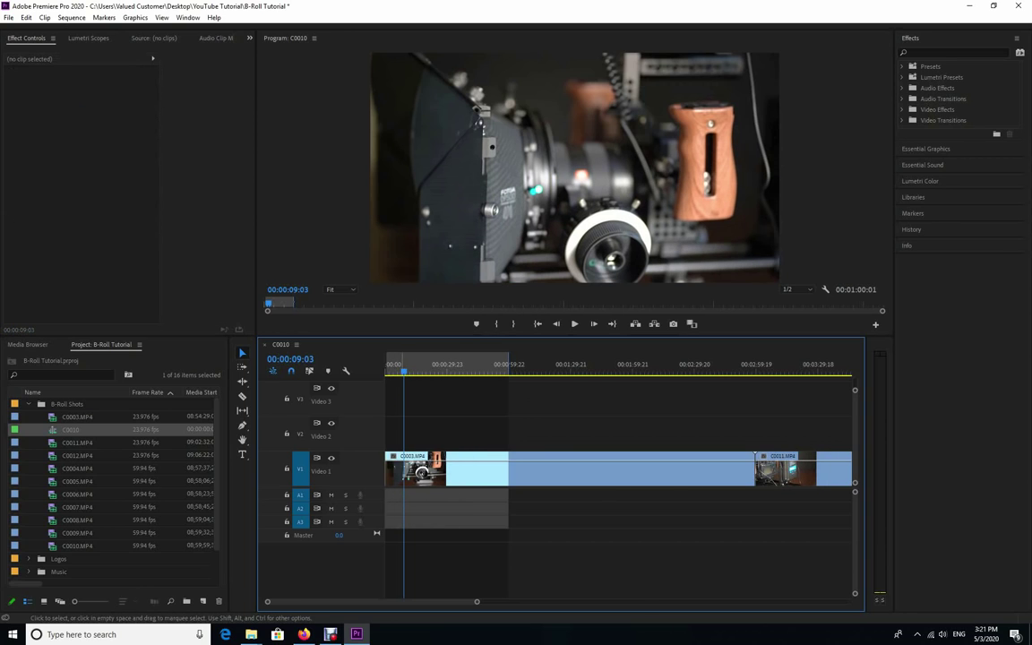
- Split the trimmed C0003.MP4 at 00:00:08:02, review the remainder, and ripple delete everything in that clip after the cut
mouse_move(404, 371)
mouse_down()
mouse_move(386, 371)
mouse_move(402, 371)
mouse_up()
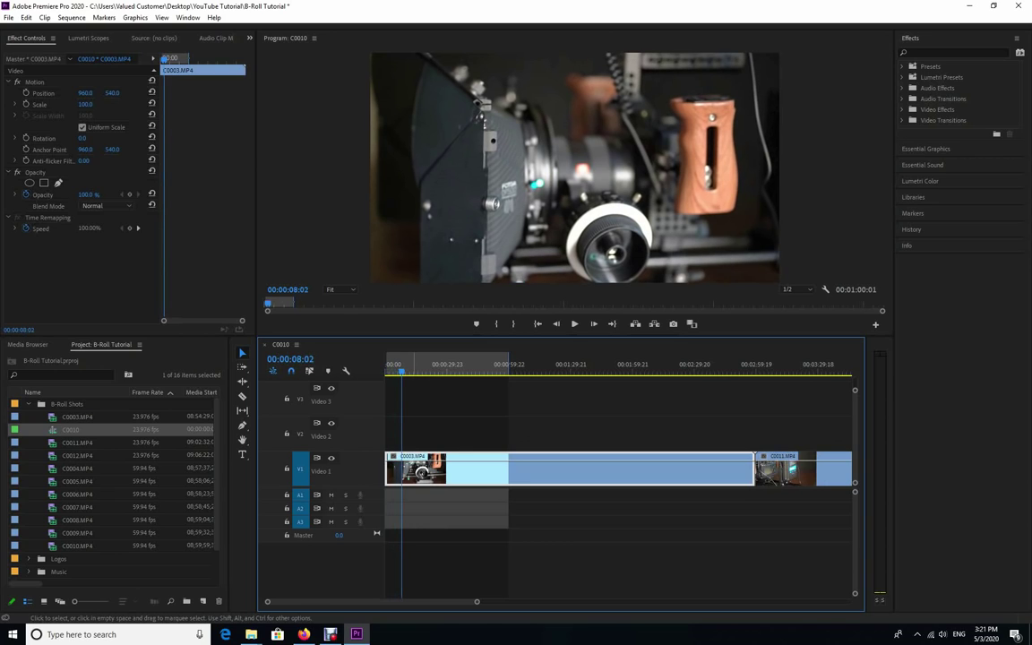
key(ctrl+k)
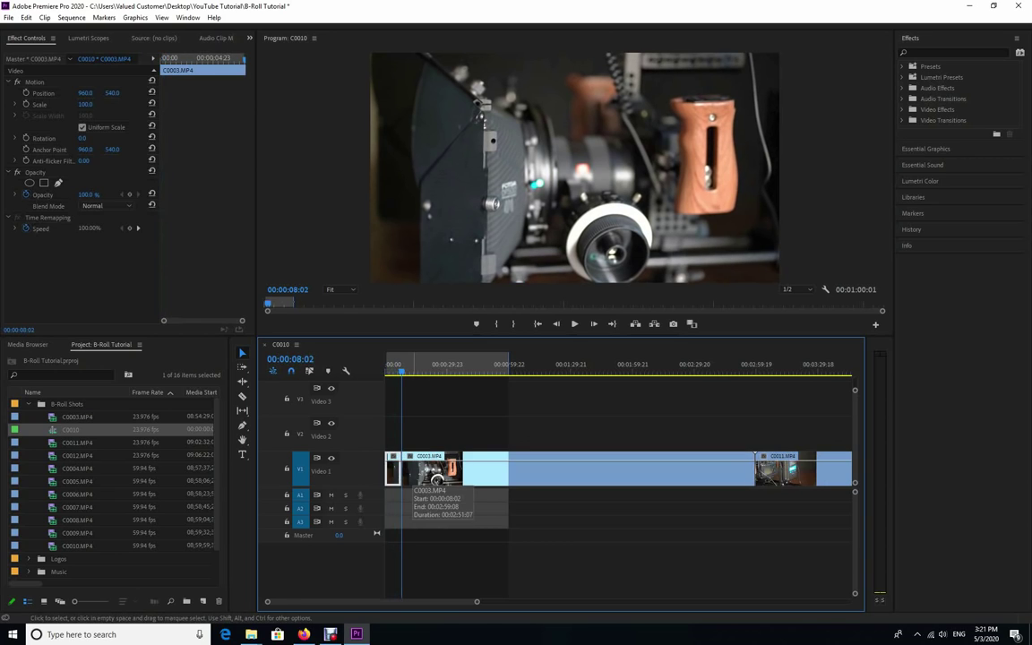
drag(401, 371, 406, 371)
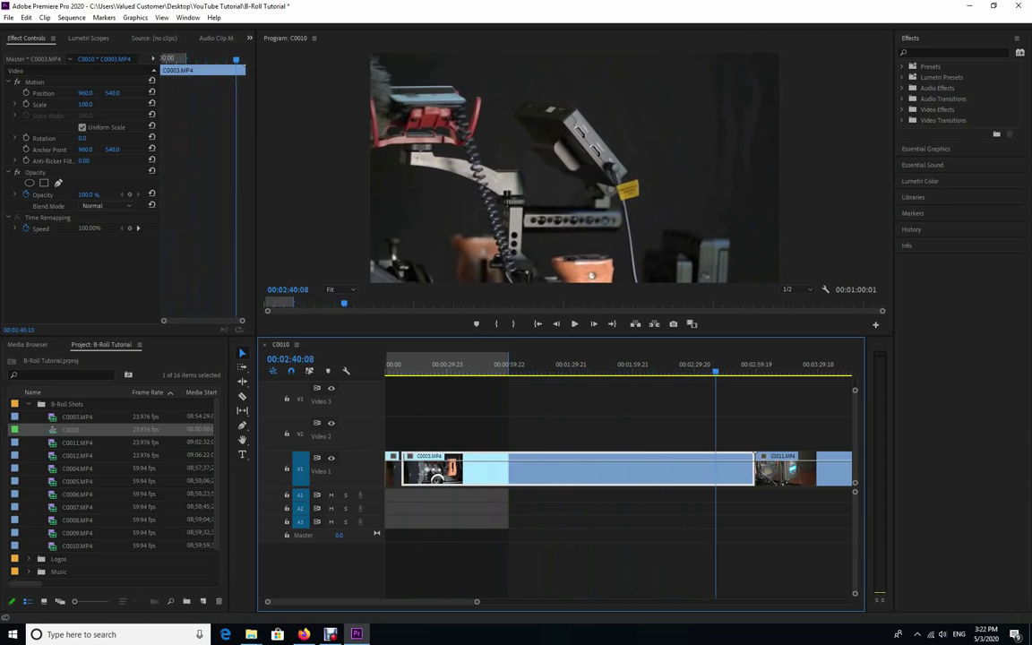
drag(716, 371, 743, 371)
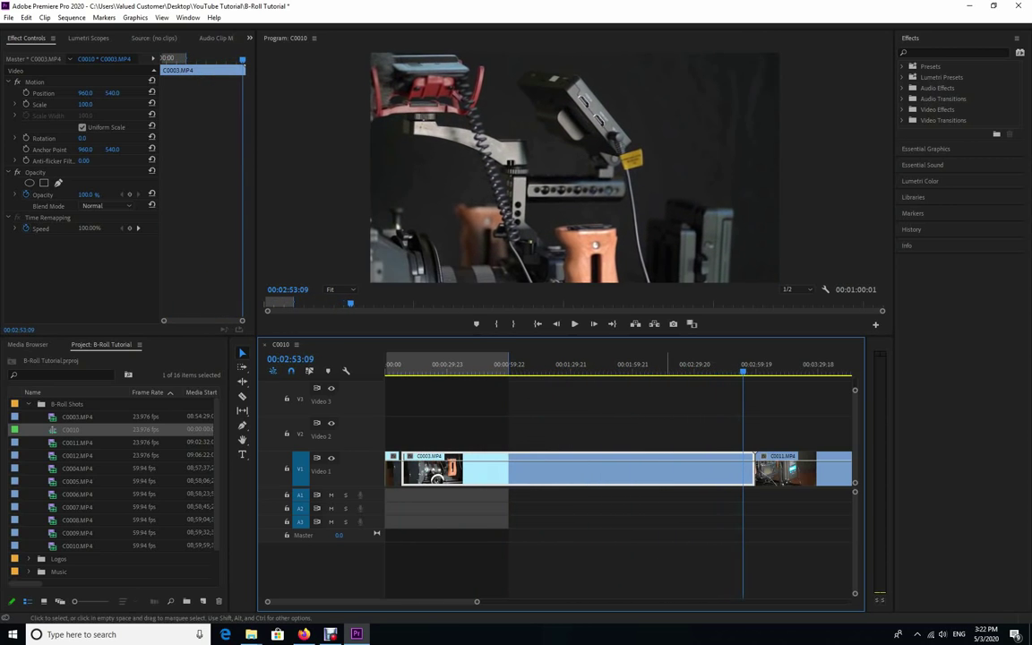
key(Delete)
click(629, 469)
key(Delete)
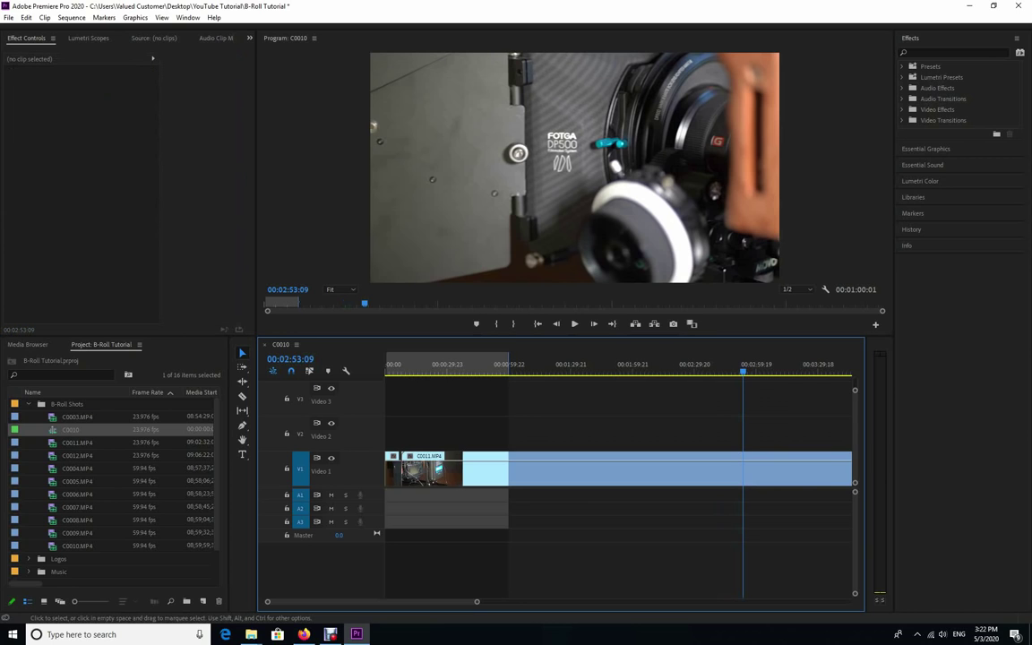
- Review C0011.MP4, split it at 00:00:16:10, and ripple delete the part before the cut
drag(743, 371, 408, 371)
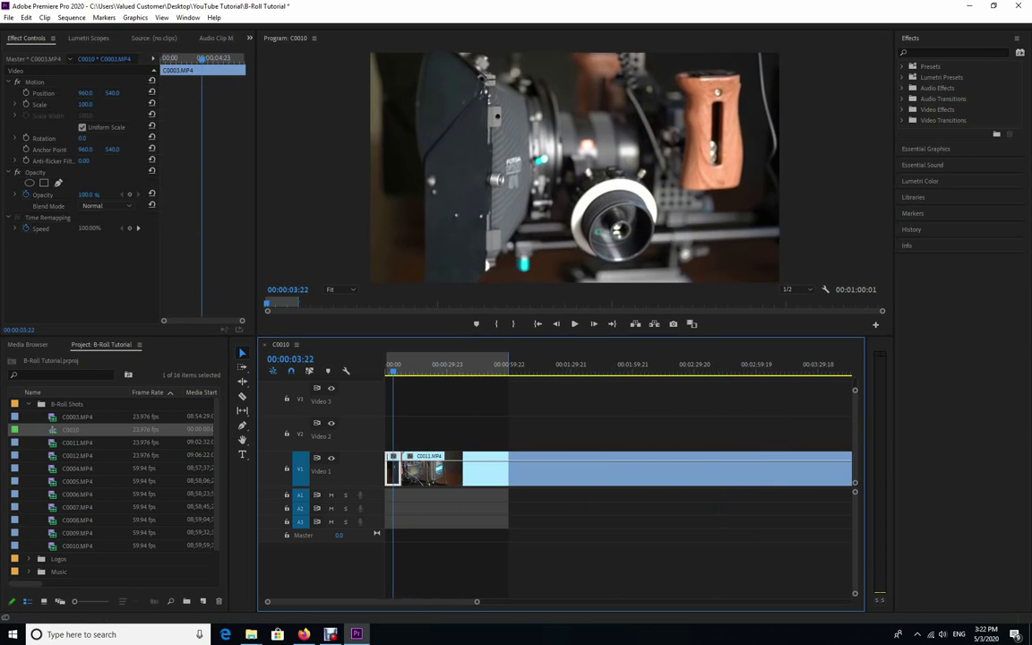
drag(393, 370, 404, 370)
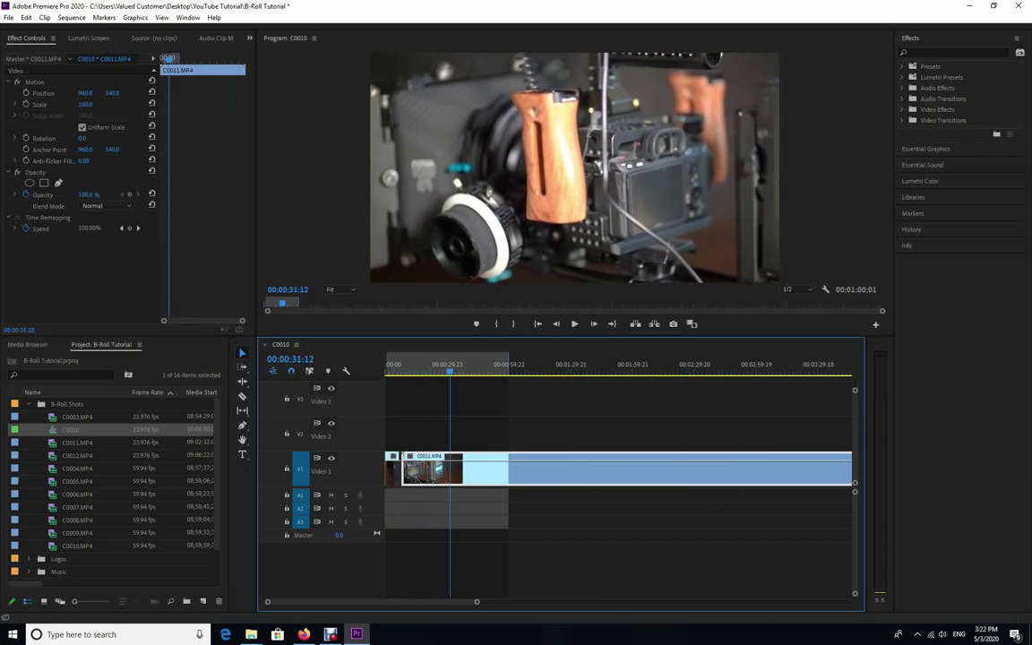
drag(445, 370, 401, 370)
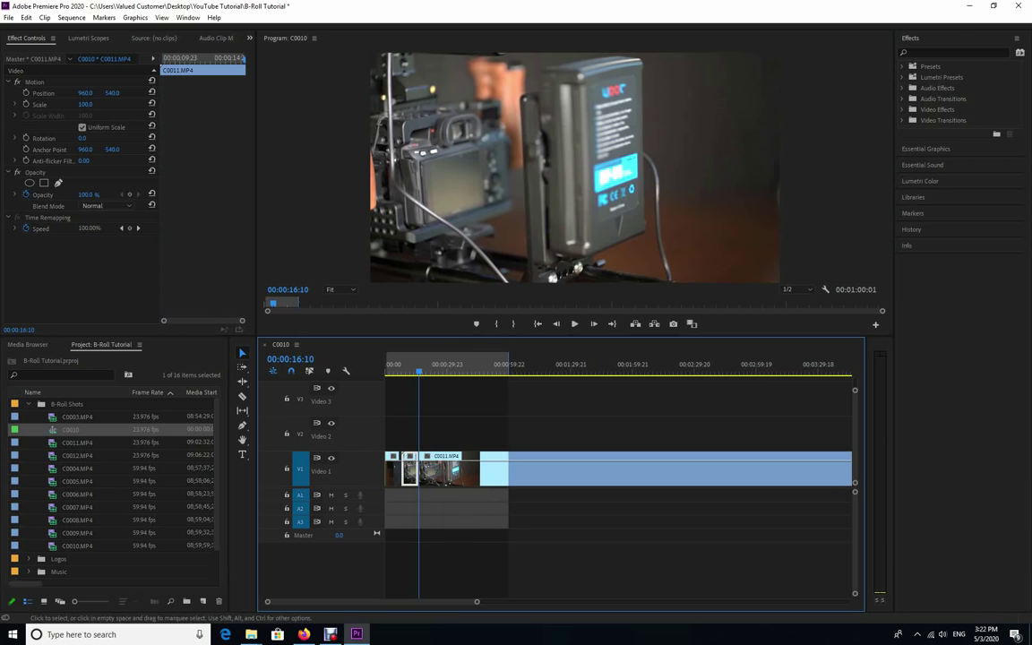
key(j)
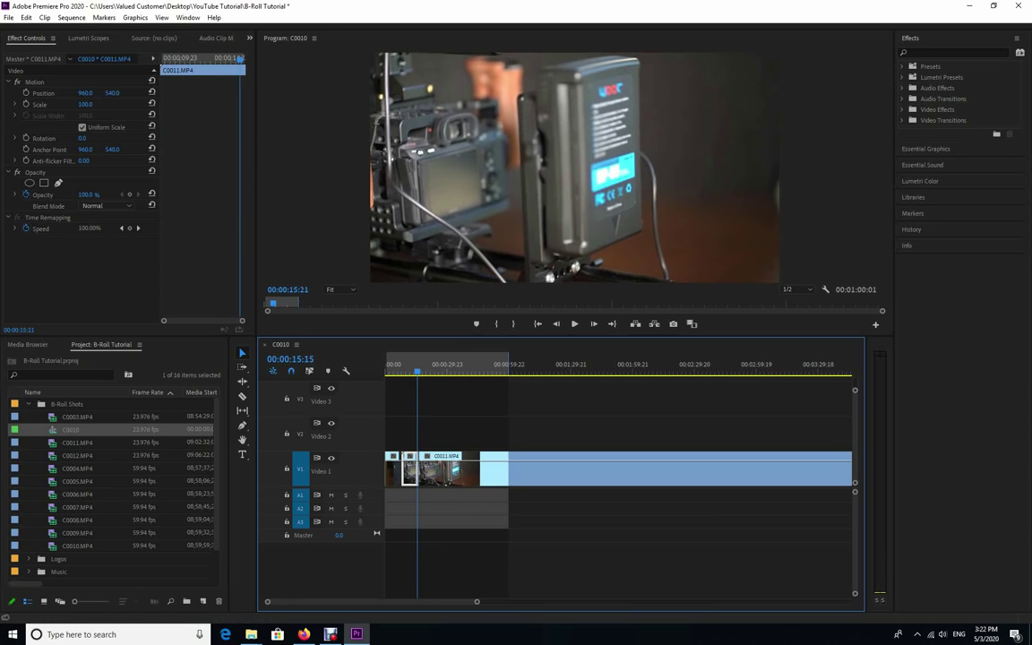
key(l)
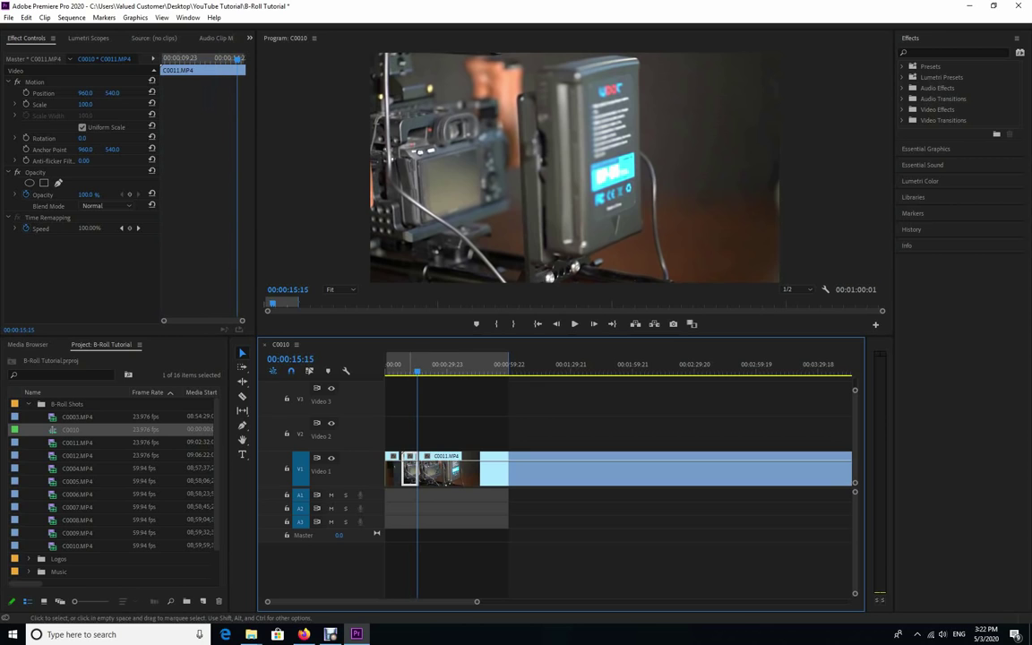
key(Delete)
click(410, 469)
key(Delete)
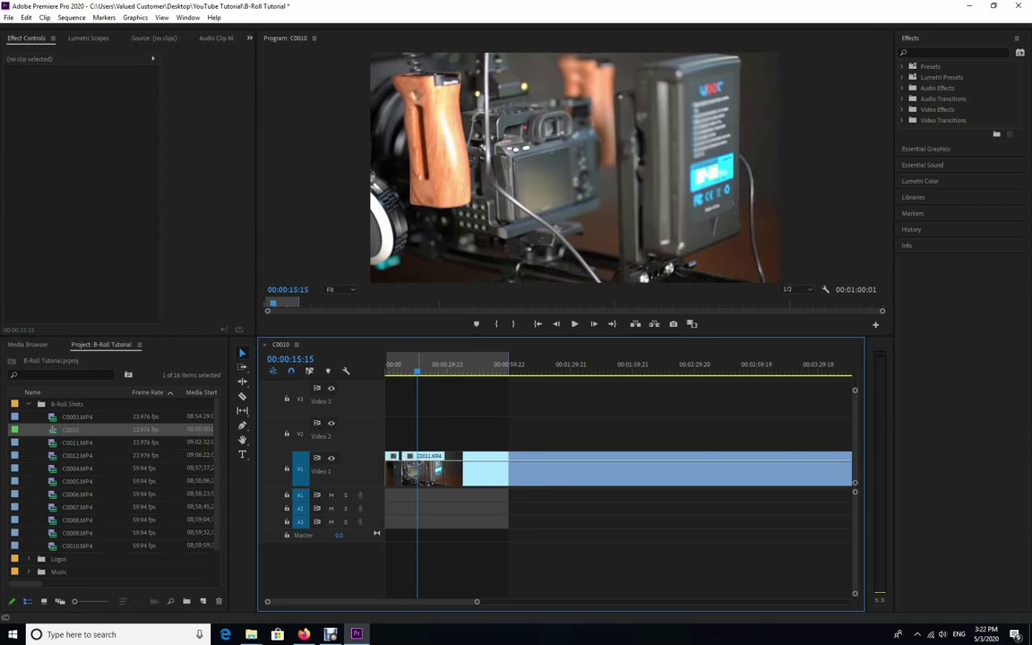
- Split the trimmed C0011.MP4 at 00:00:16:10
click(417, 364)
mouse_move(417, 365)
mouse_down()
mouse_move(401, 365)
mouse_move(419, 365)
mouse_up()
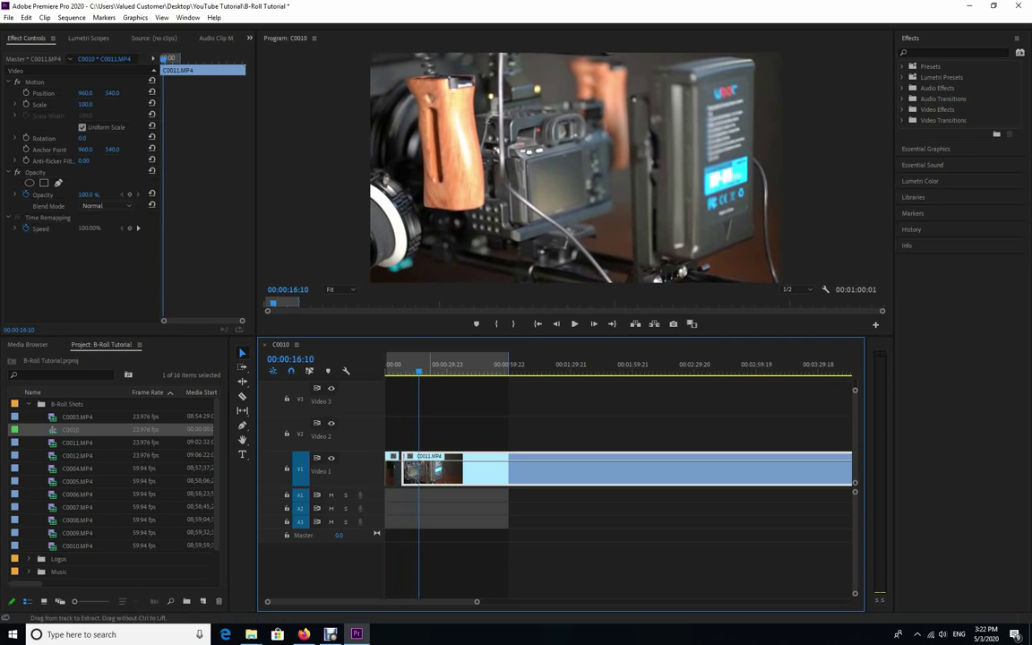
key(ctrl+k)
- Look through the rest of C0011.MP4 for the next usable shot and split the clip at 00:01:06:09, at the mounted monitor
drag(418, 365, 461, 365)
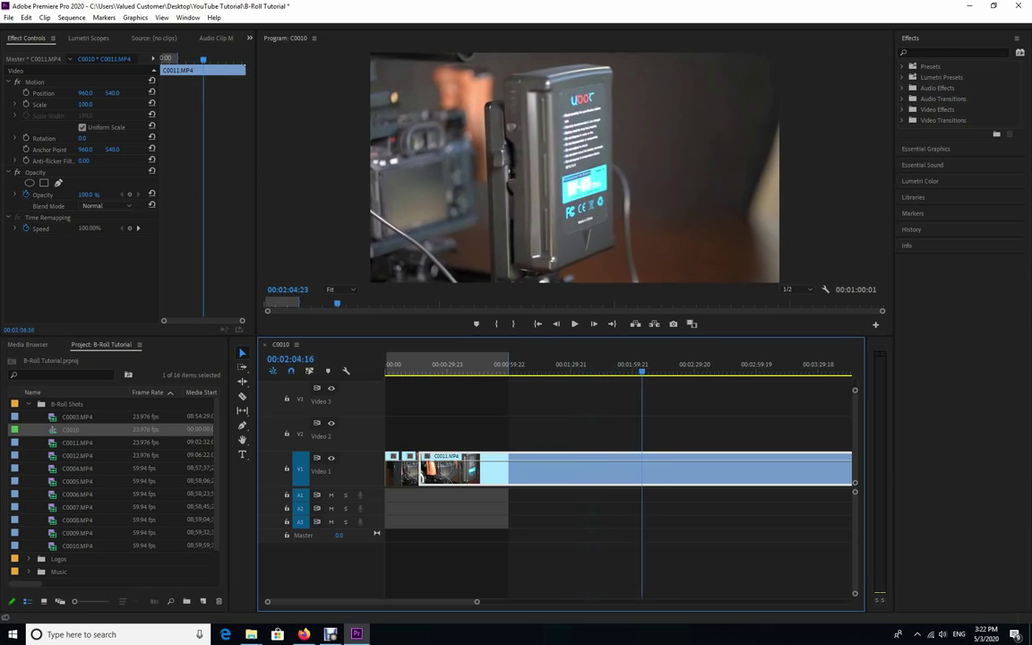
drag(696, 370, 619, 370)
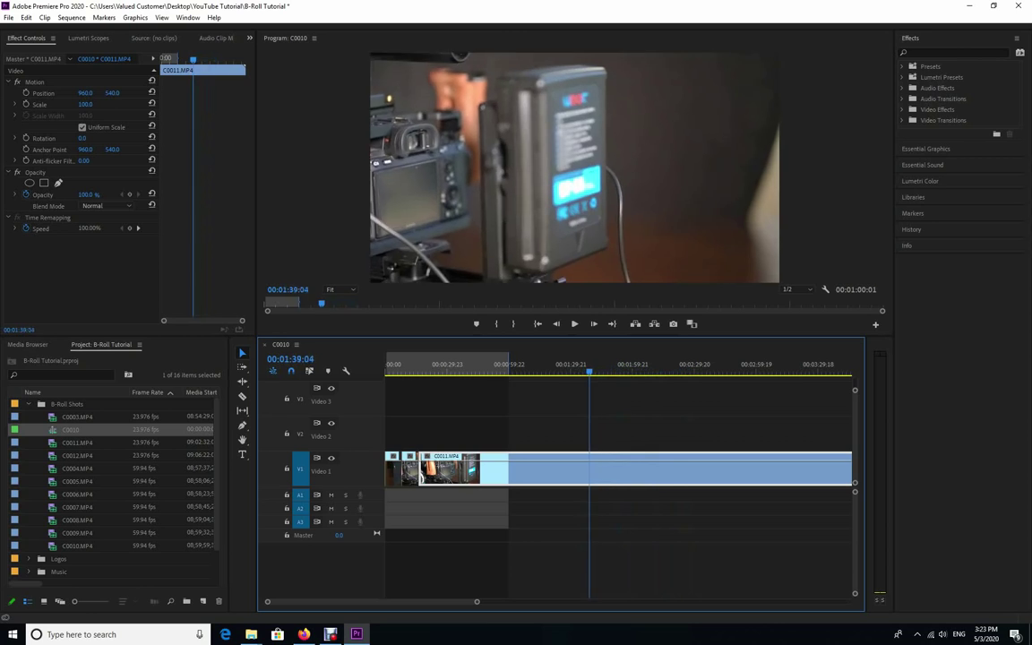
key(l)
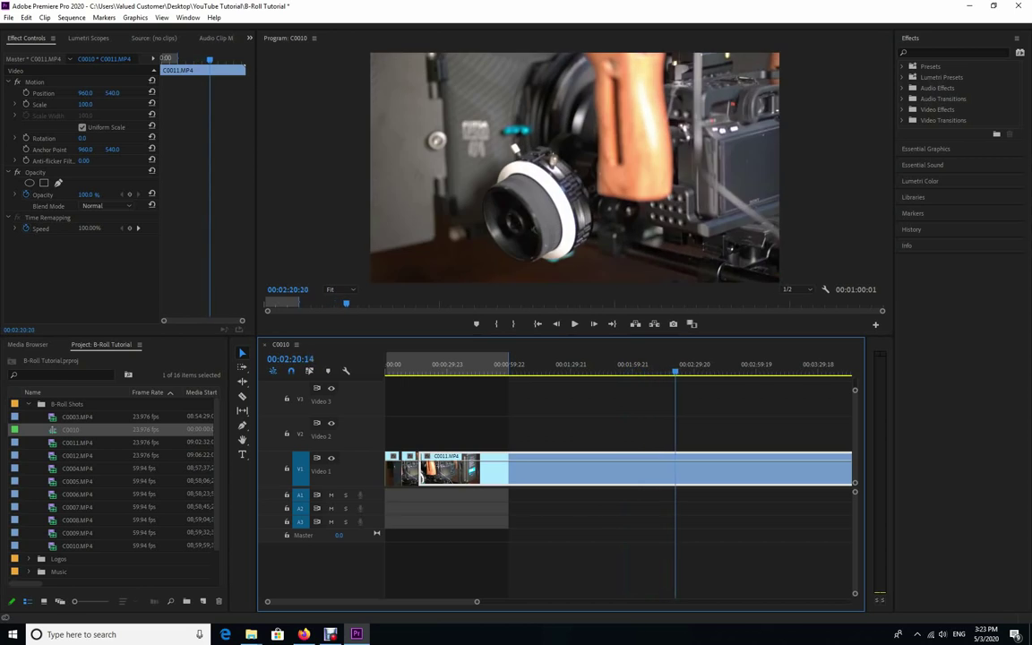
drag(748, 371, 589, 371)
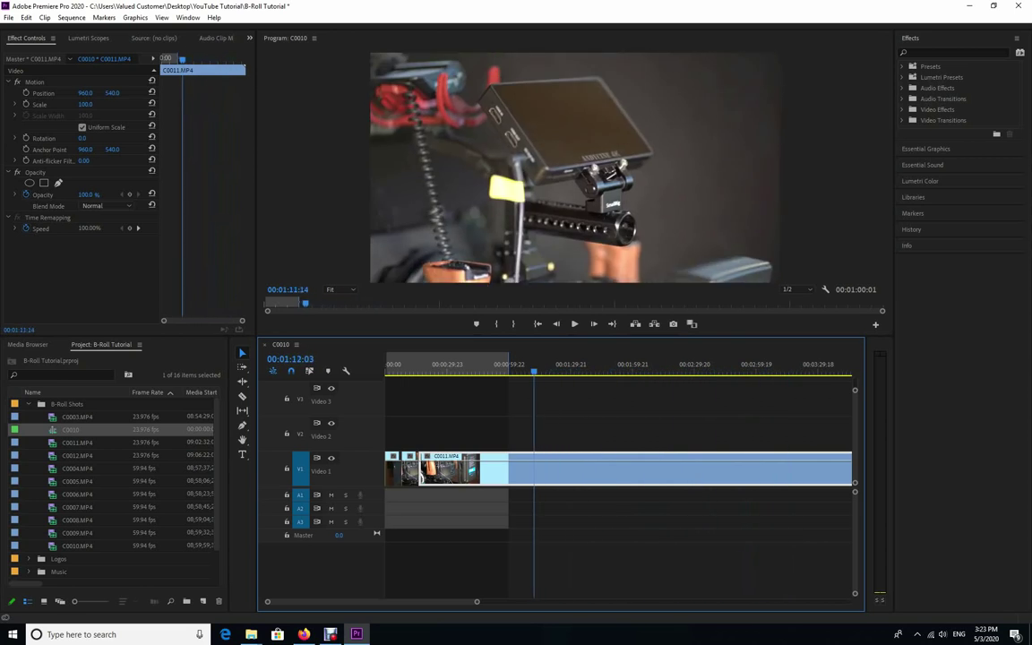
mouse_move(427, 371)
mouse_down()
mouse_move(415, 371)
mouse_move(428, 371)
mouse_up()
key(l)
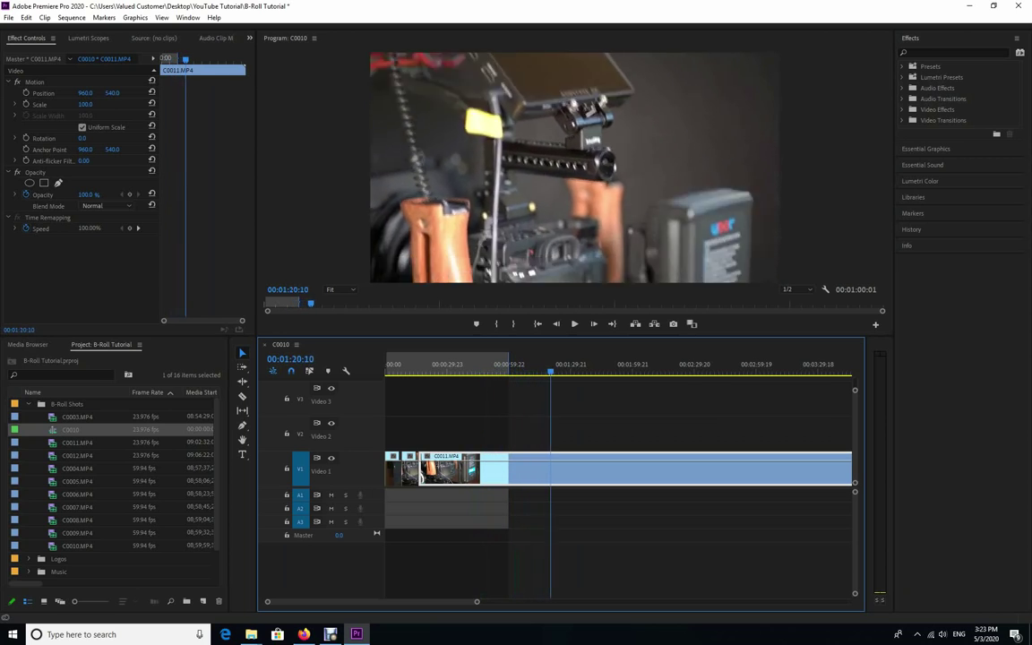
key(j)
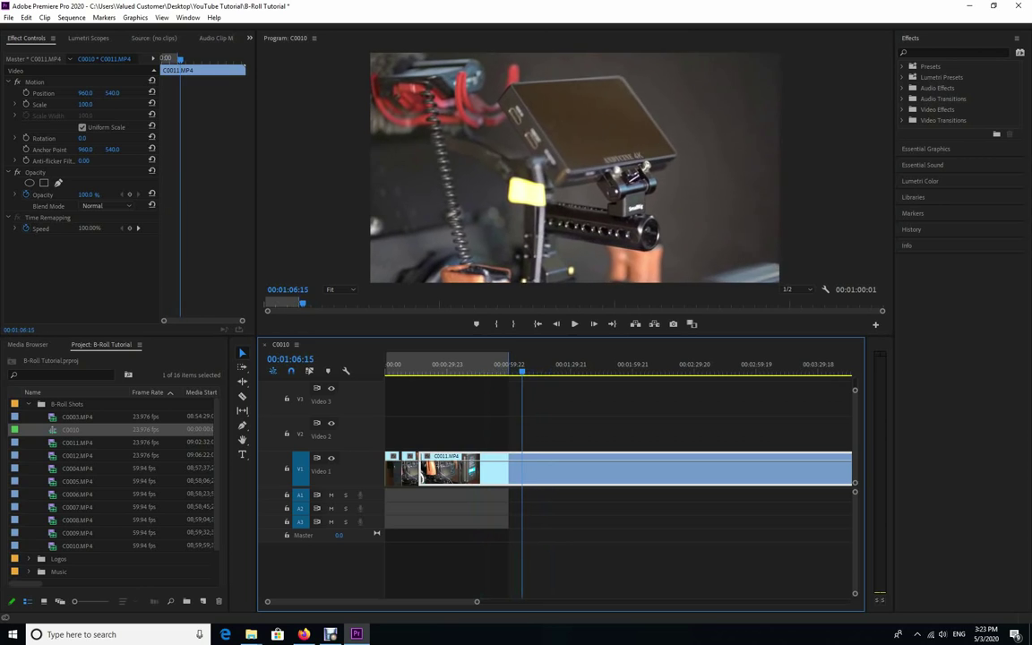
key(l)
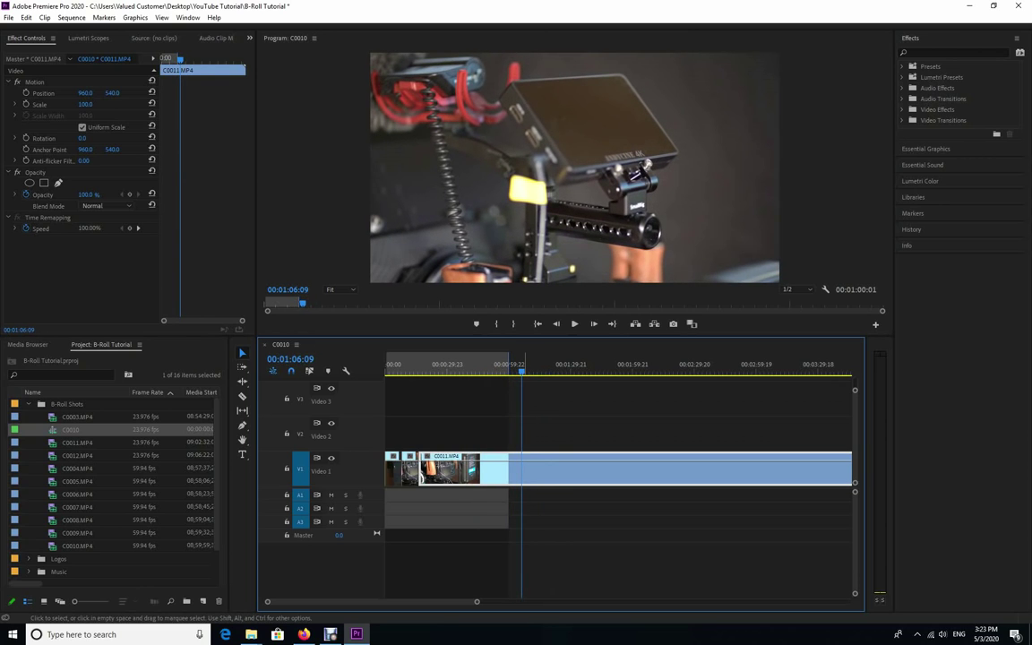
key(ctrl+k)
drag(523, 470, 523, 471)
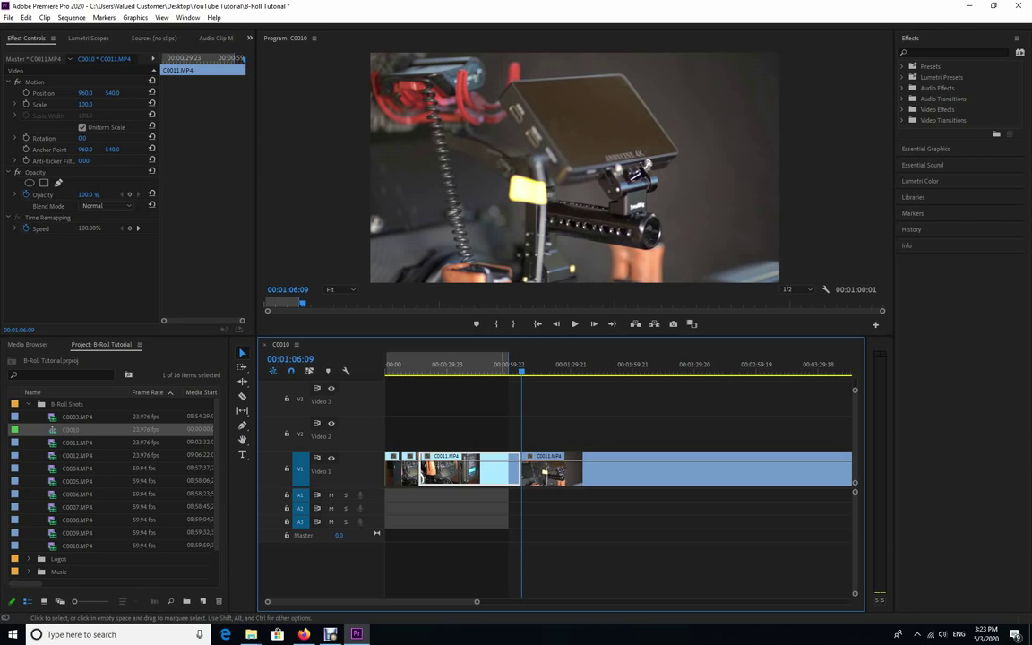
- Check the section of C0011.MP4 between the two cuts and set its clip speed to 10000%
key(j)
key(j)
key(j)
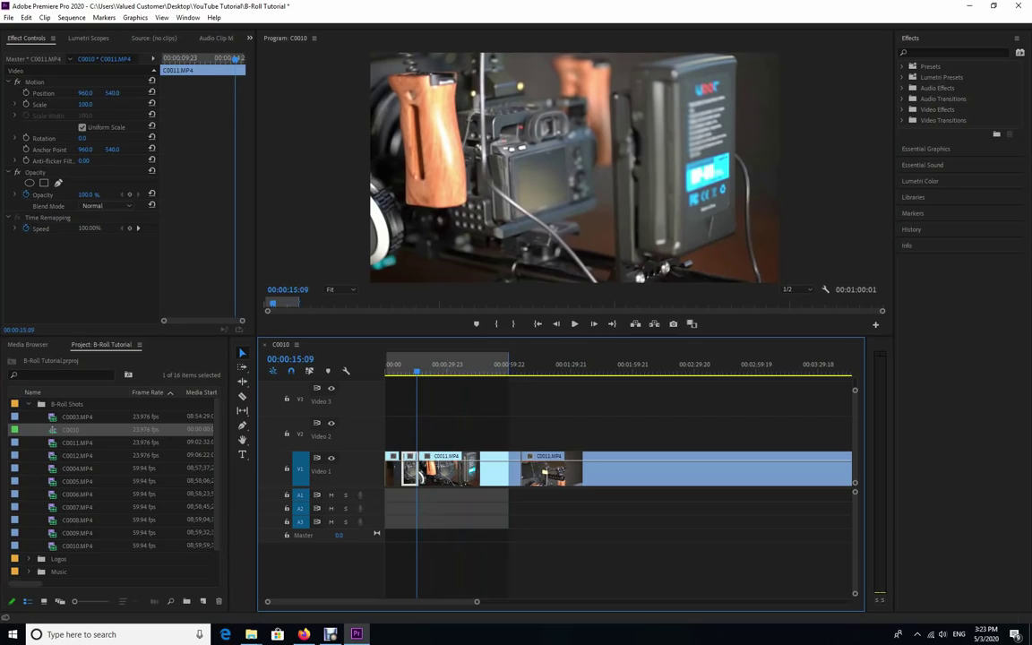
drag(417, 370, 472, 370)
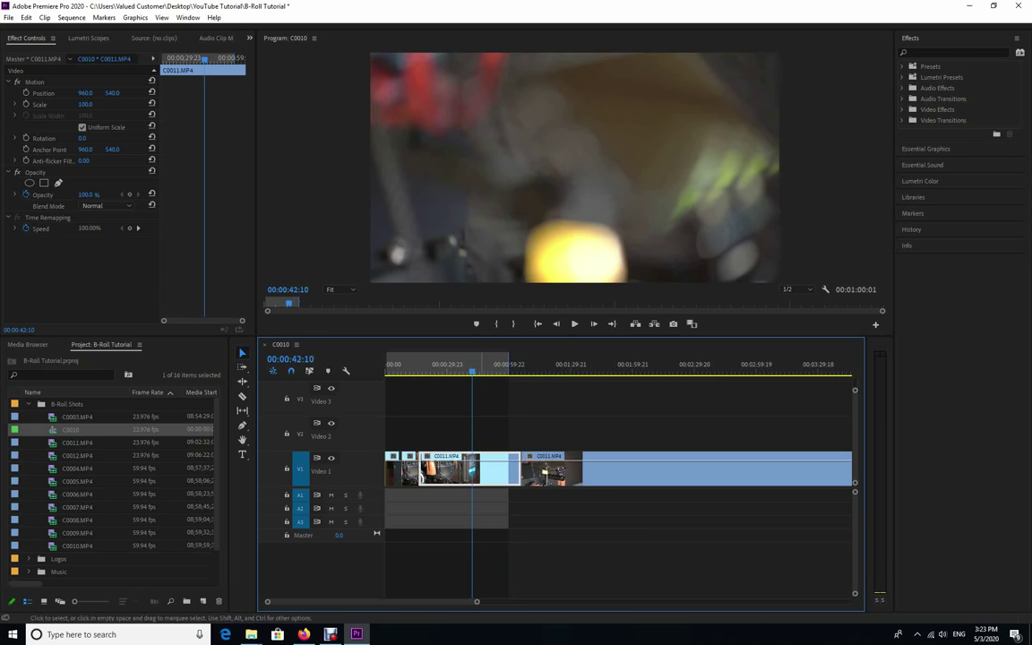
right_click(480, 470)
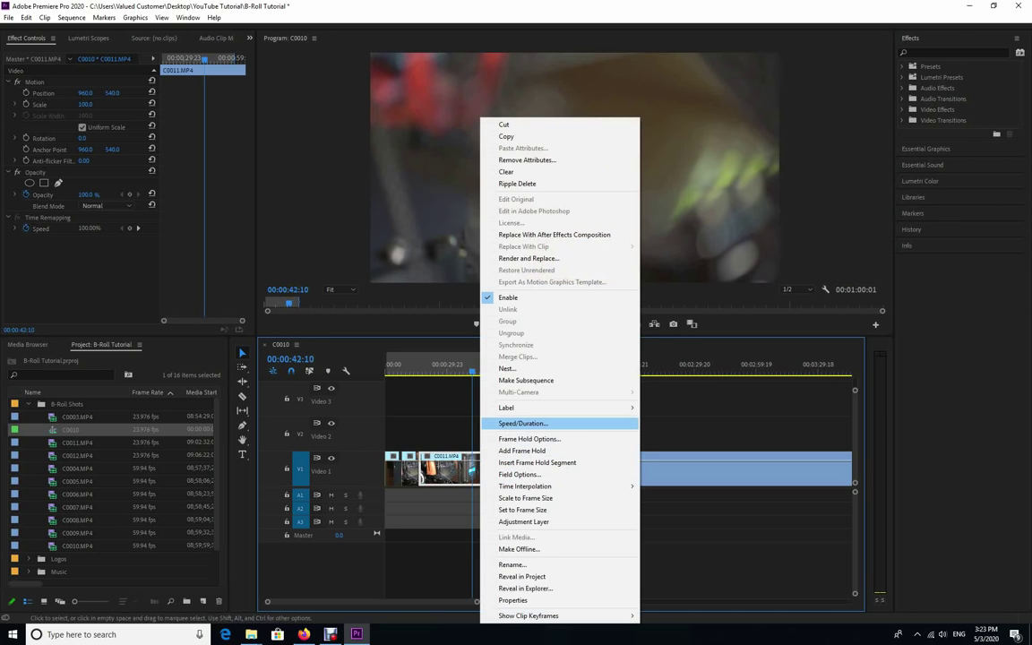
click(523, 423)
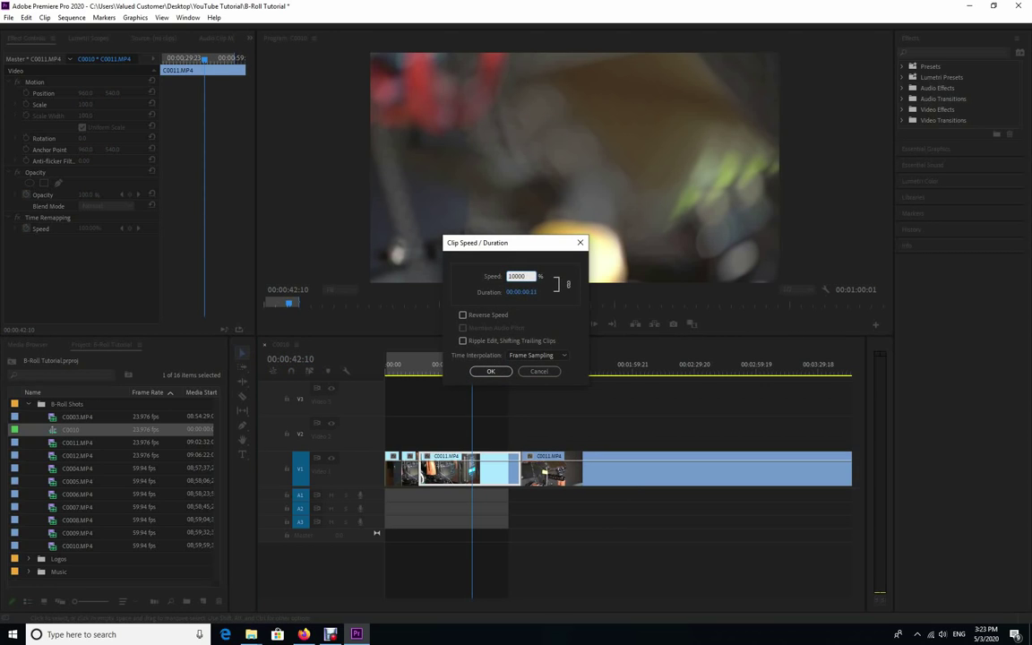
key(Return)
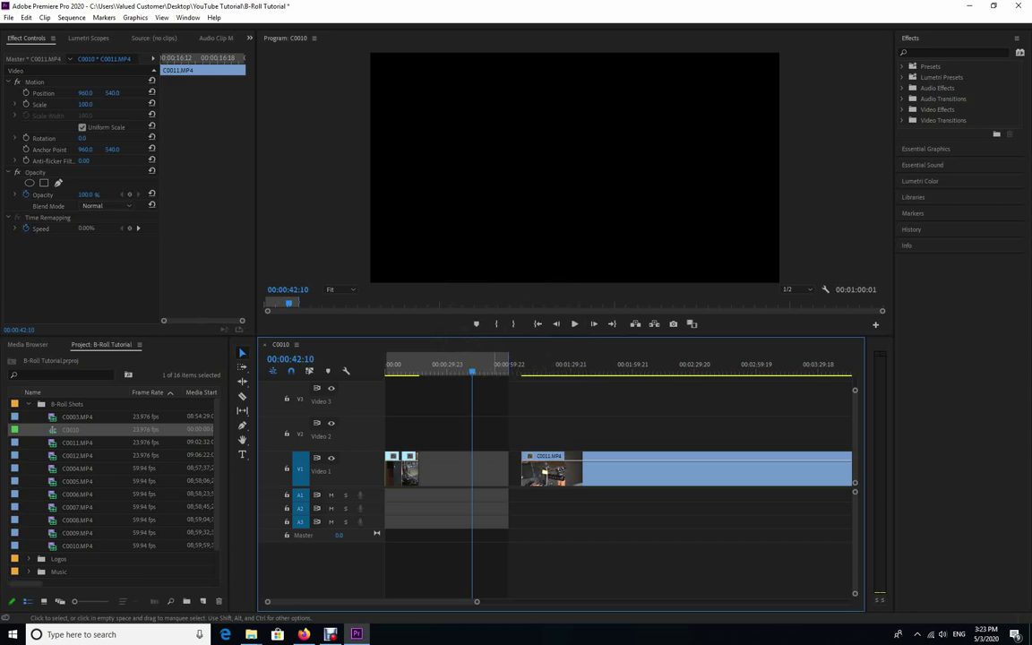
- Ripple delete the gap after the sped-up section of C0011.MP4 and play back the transition into the monitor shot
click(470, 469)
key(Delete)
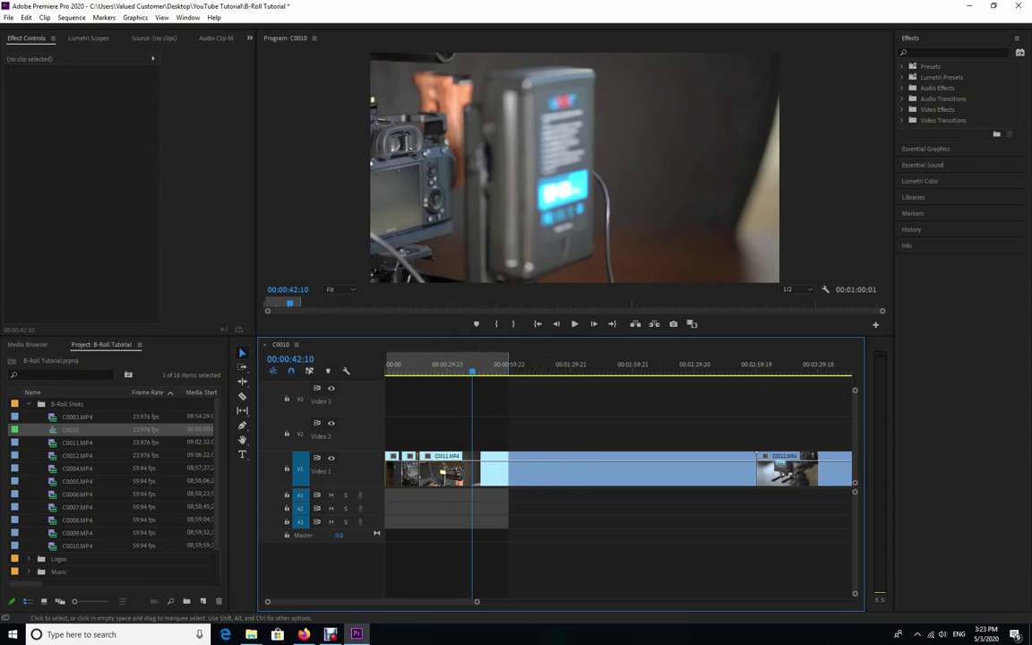
drag(473, 371, 413, 371)
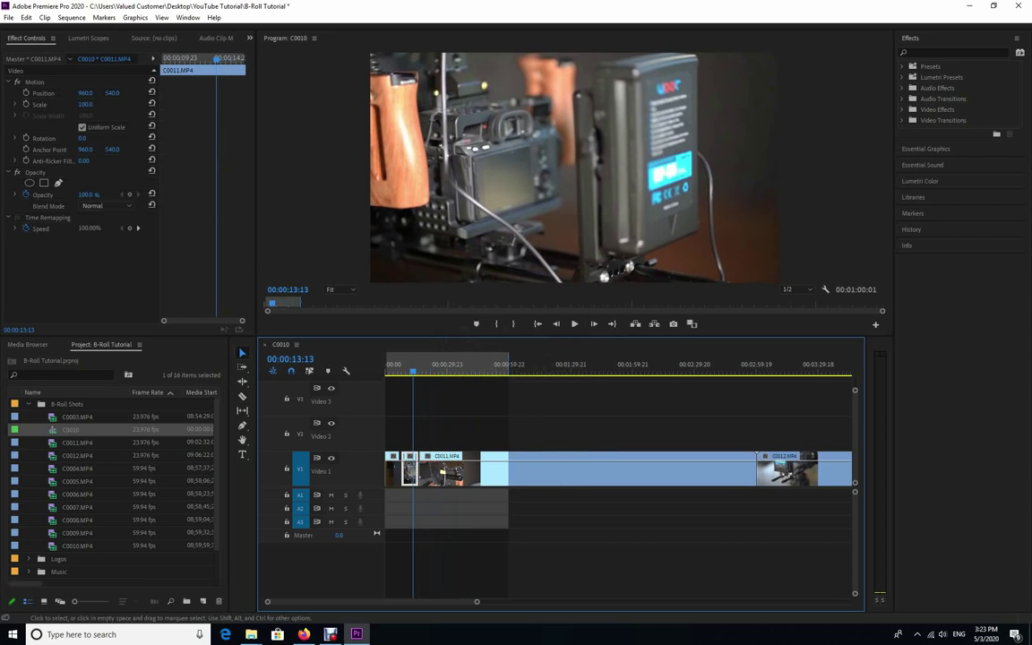
key(space)
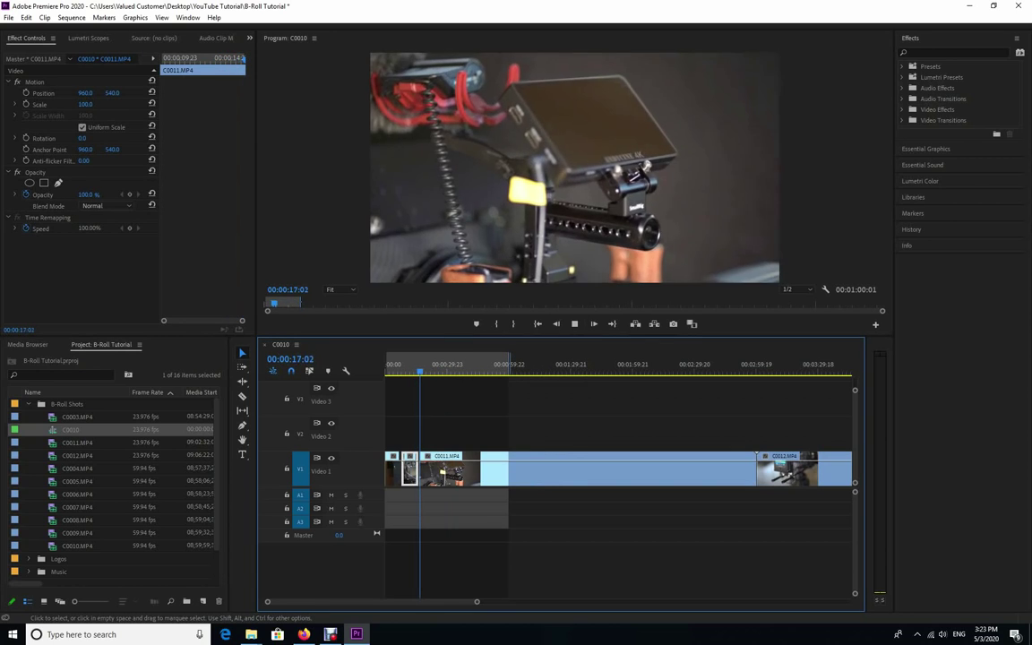
key(space)
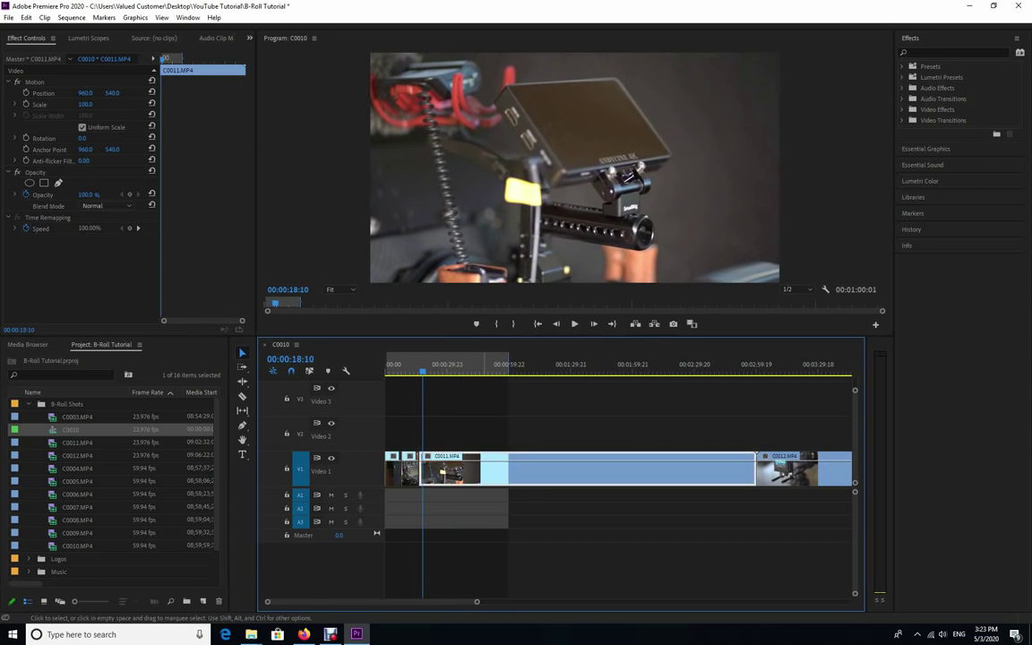
- Trim the end of the sped-up C0011.MP4 section back to 00:00:16:16 and ripple delete the resulting gap
drag(477, 601, 328, 601)
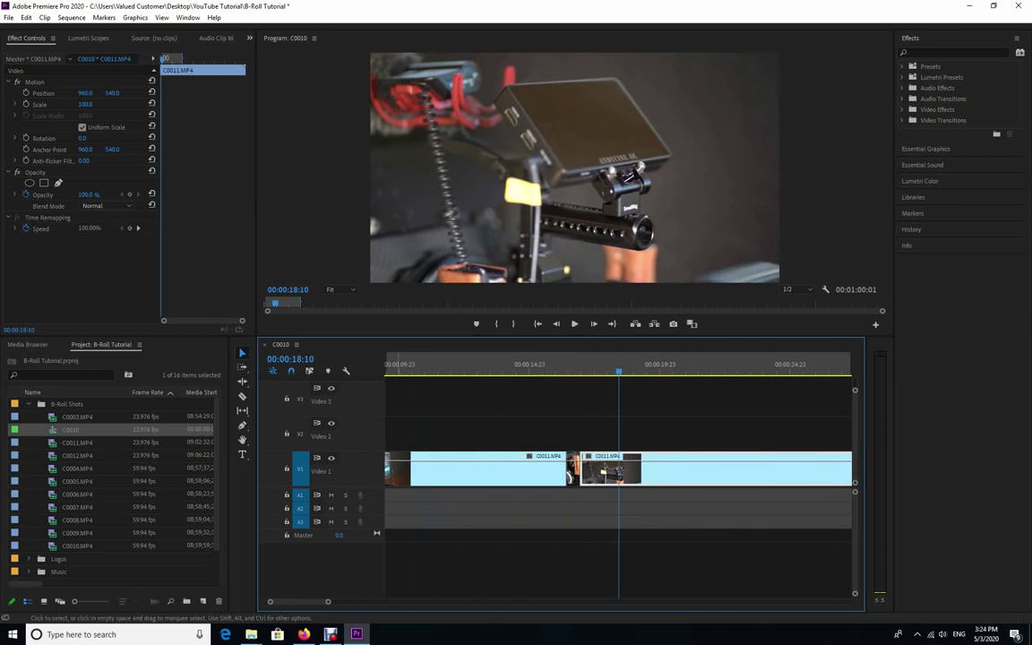
key(=)
key(=)
key(=)
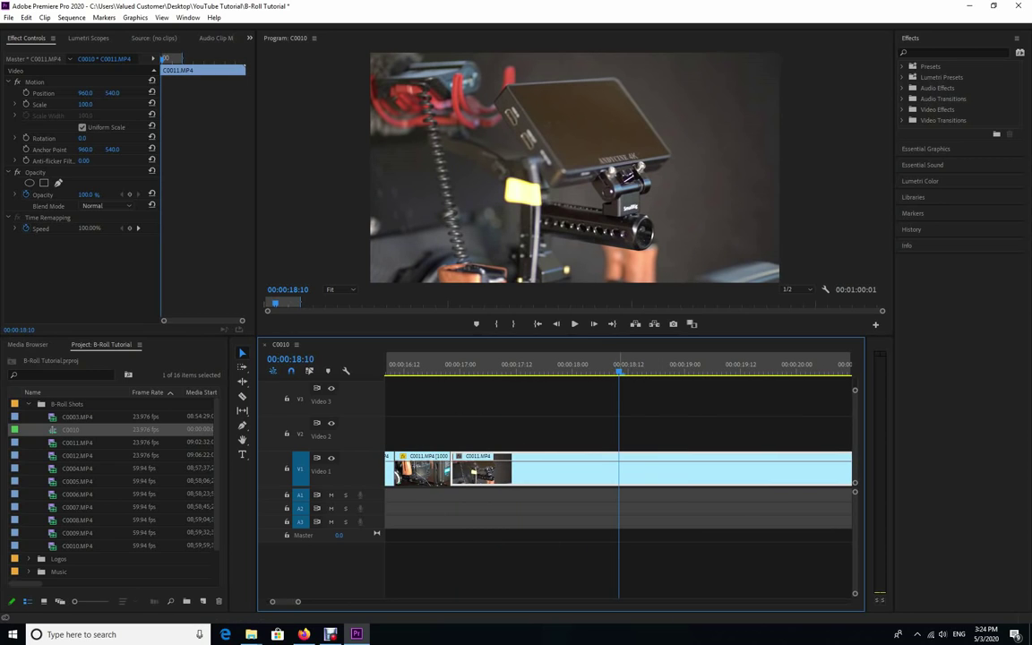
drag(619, 370, 423, 370)
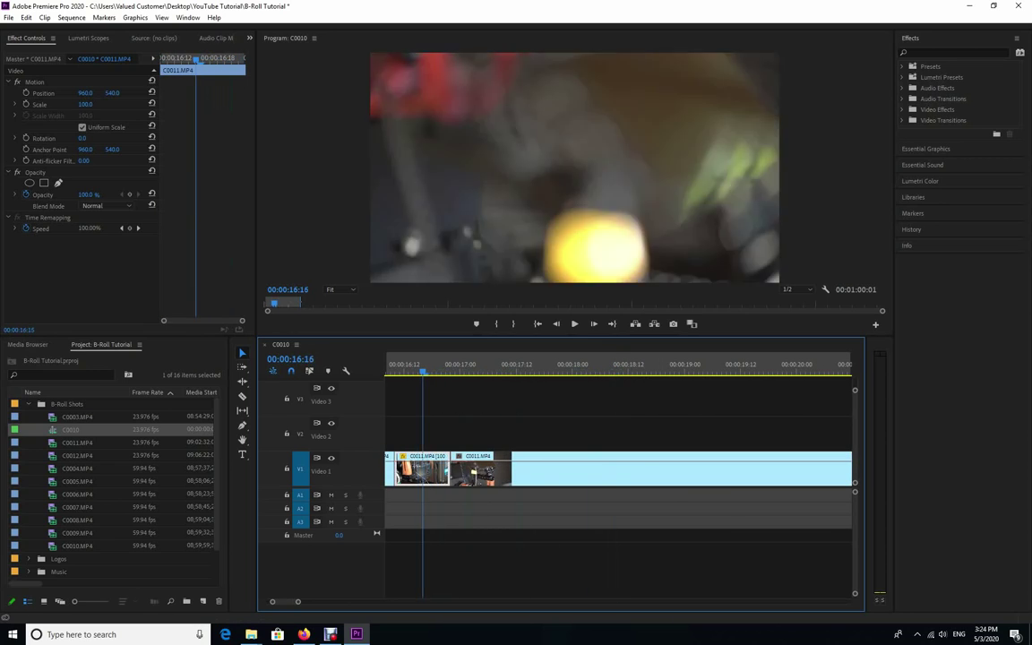
key(Right)
key(Left)
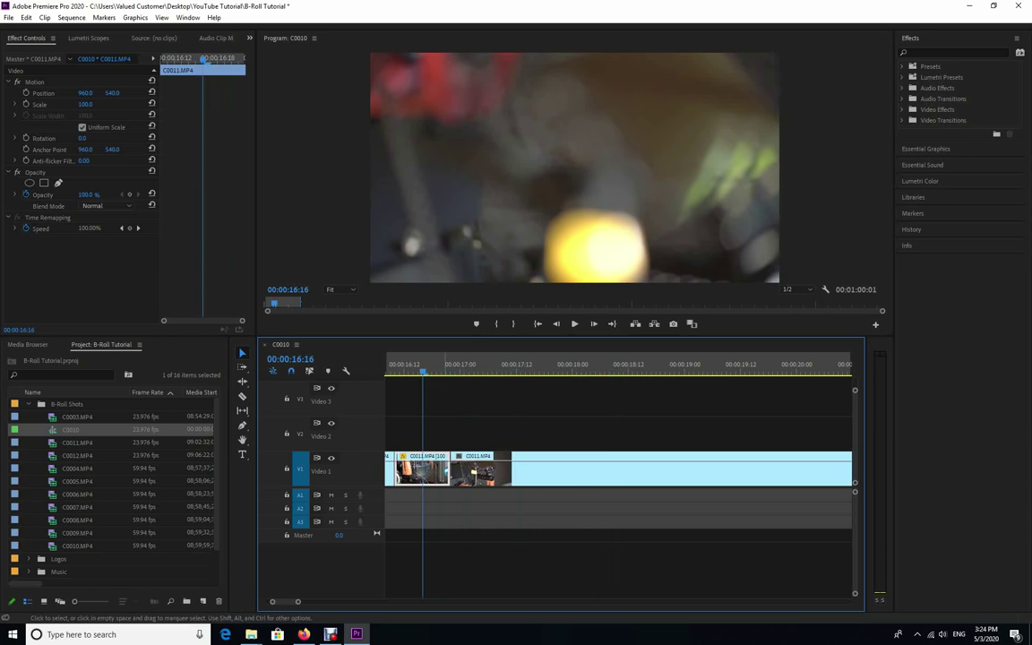
drag(449, 470, 423, 470)
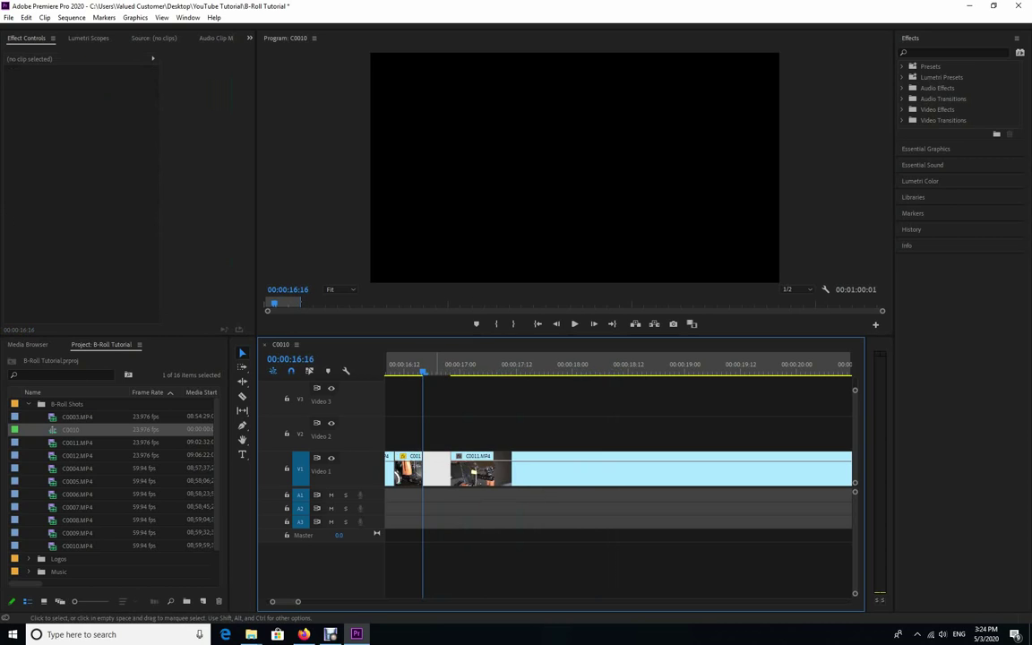
key(Delete)
- Play back the shortened fast transition between the two C0011.MP4 shots to examine its timing within the whole sequence
key(Up)
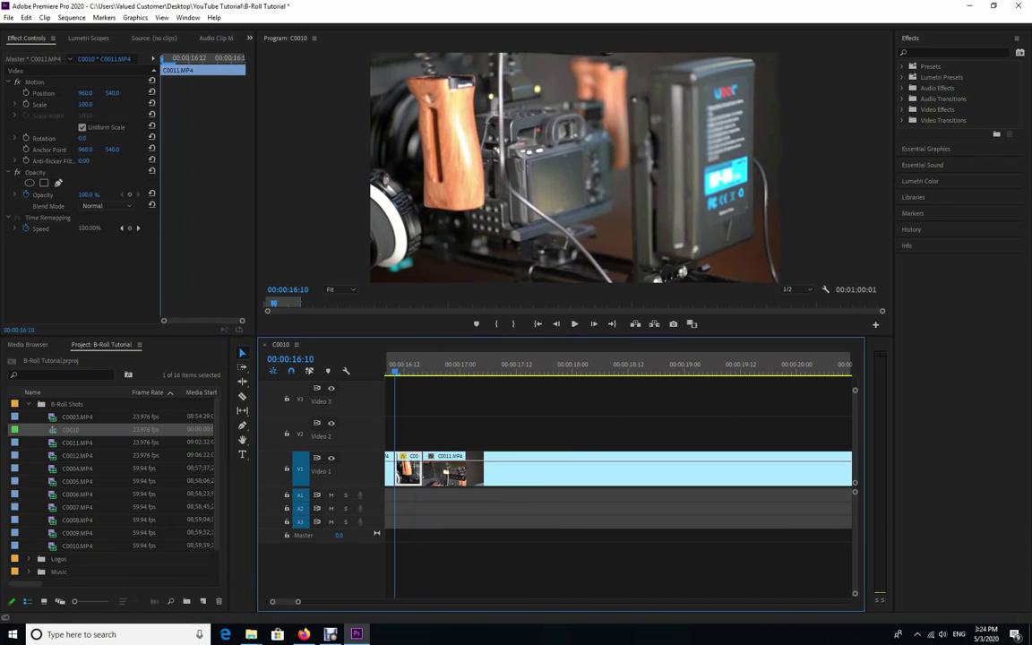
key(Left)
key(space)
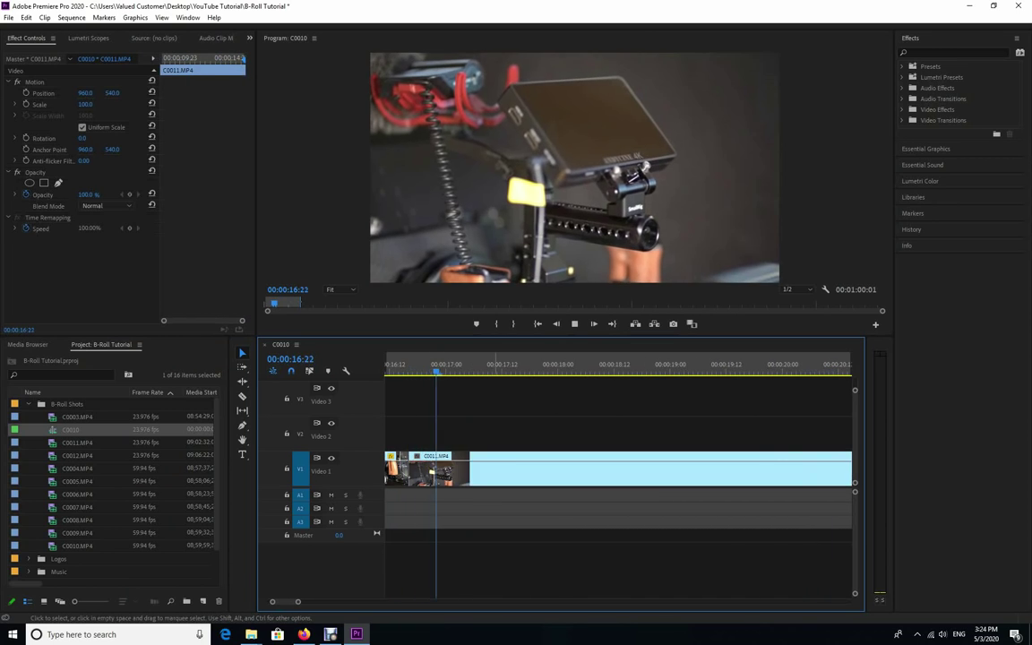
key(backslash)
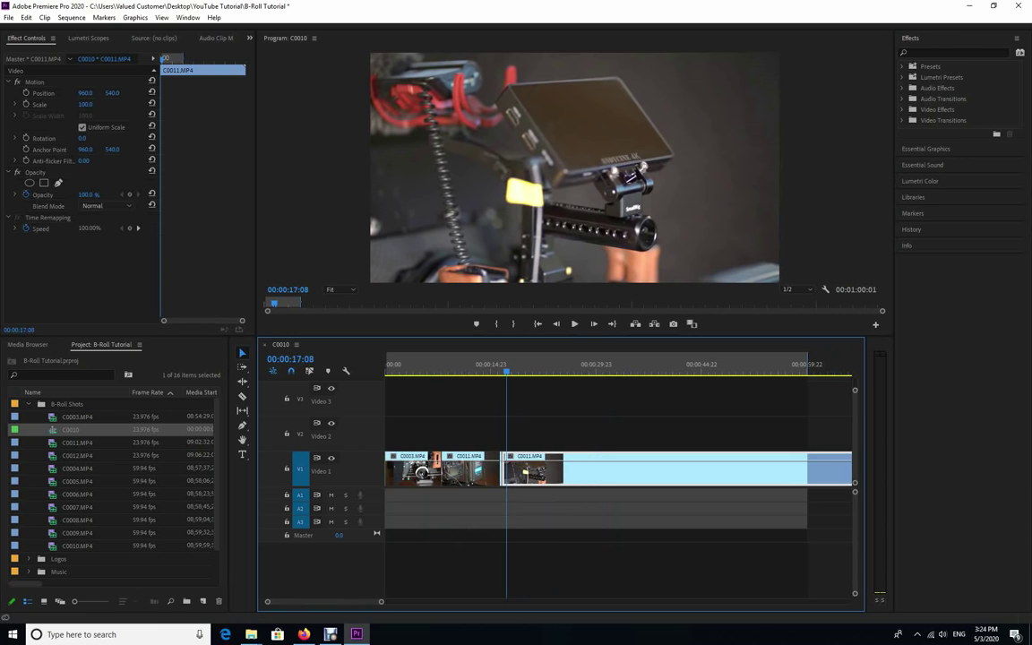
drag(504, 366, 485, 366)
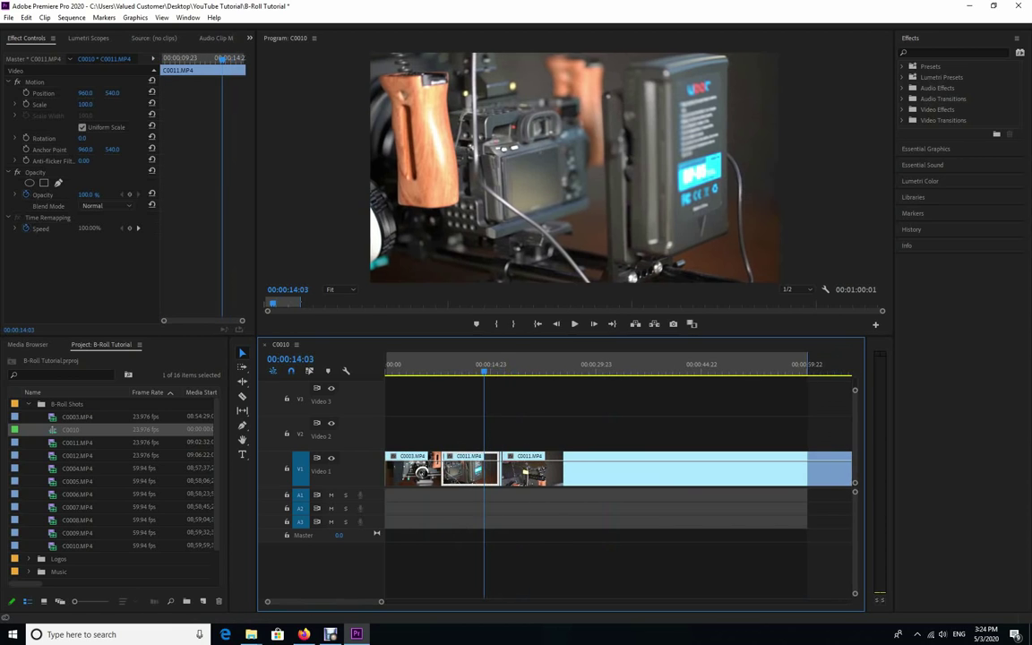
key(space)
key(l)
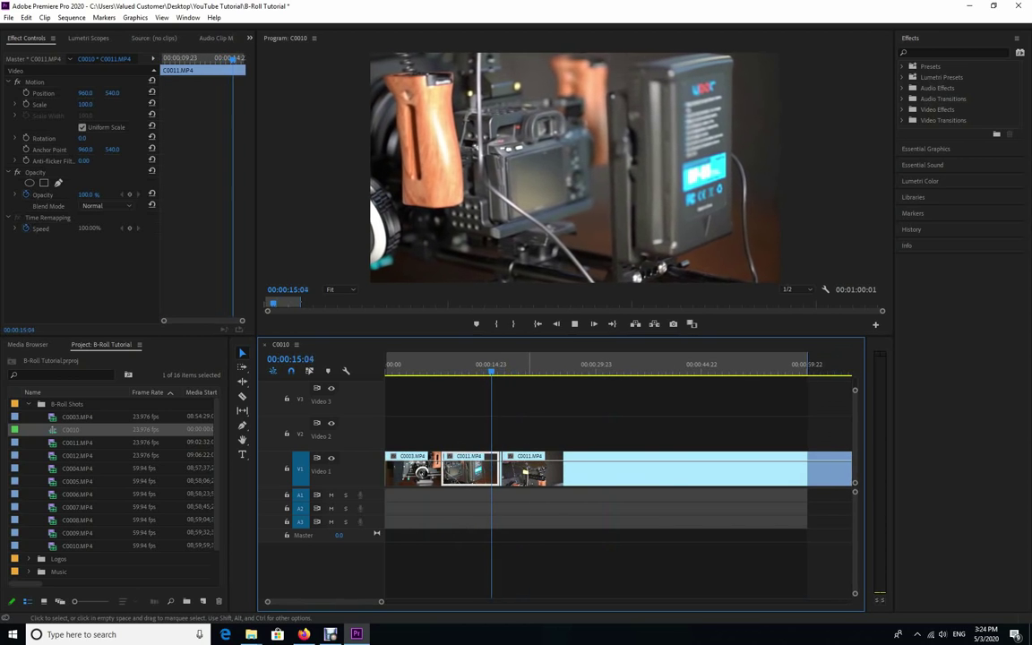
key(k)
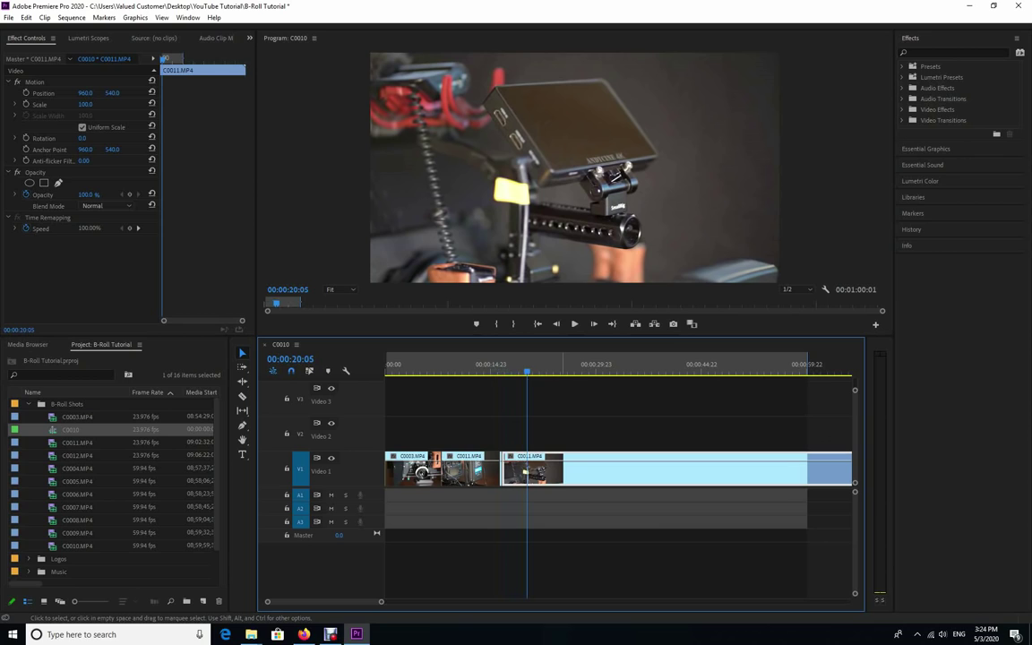
- Cut C0011.MP4 at 00:01:12:02, remove the part before it back to the previous cut and ripple delete the gap
key(ctrl+v)
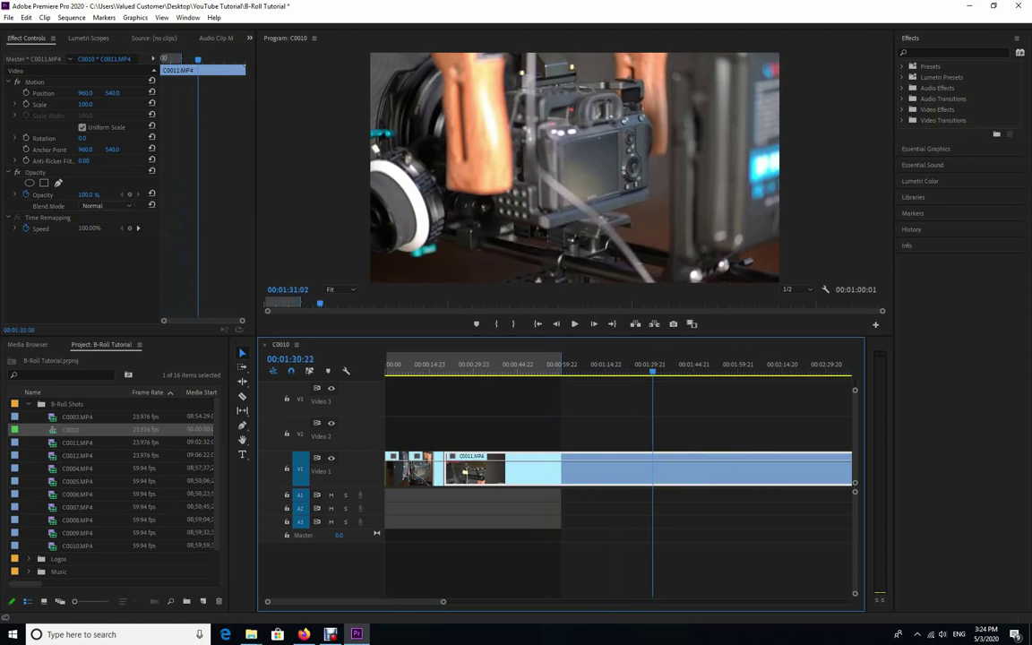
drag(656, 371, 597, 370)
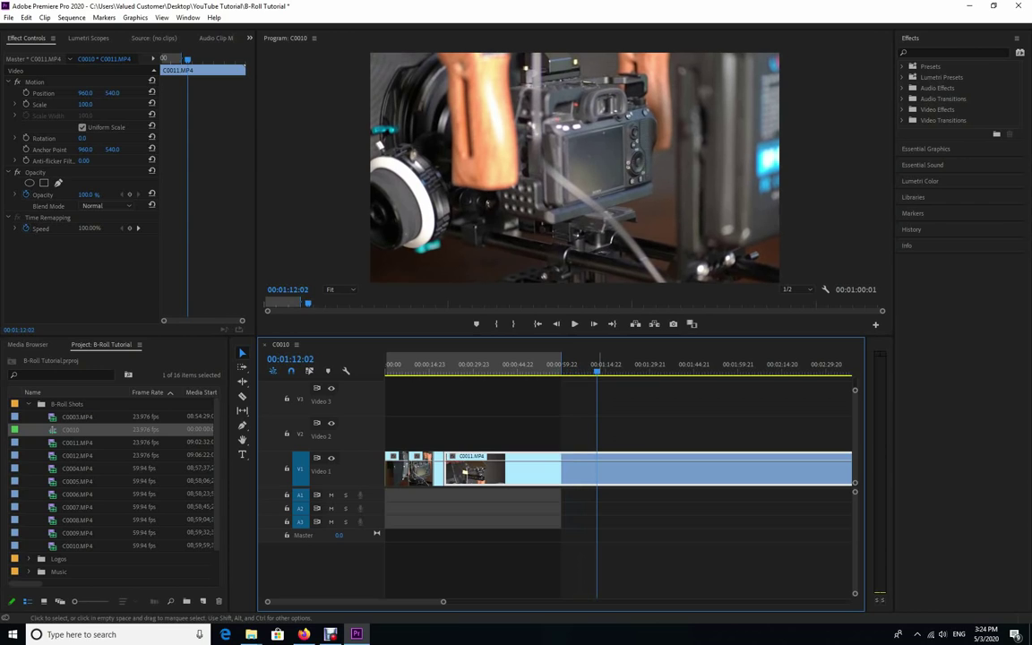
key(ctrl+k)
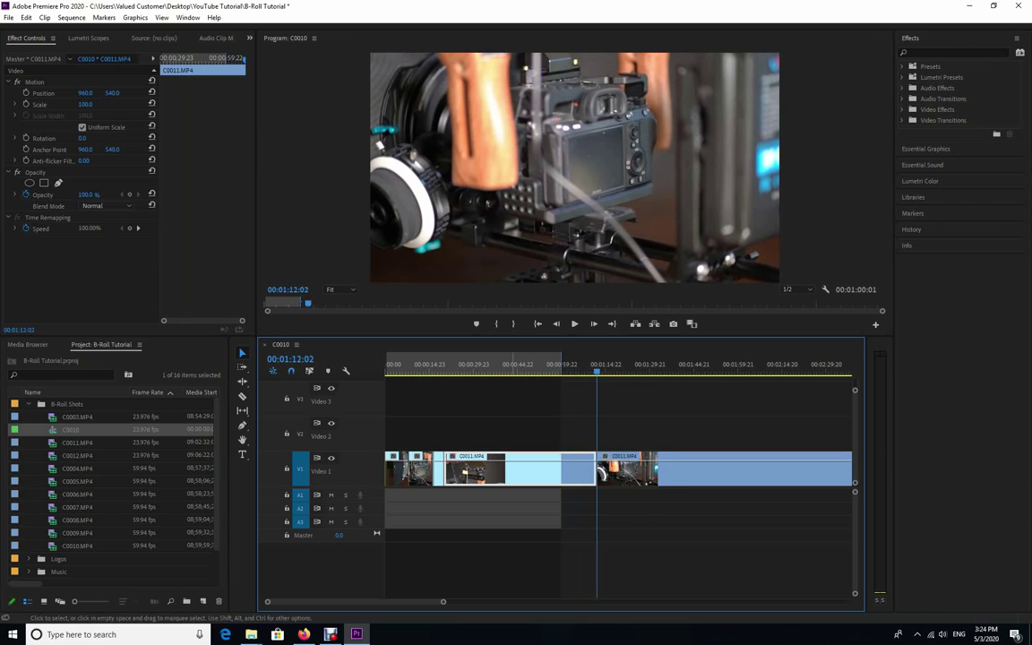
key(Delete)
click(519, 469)
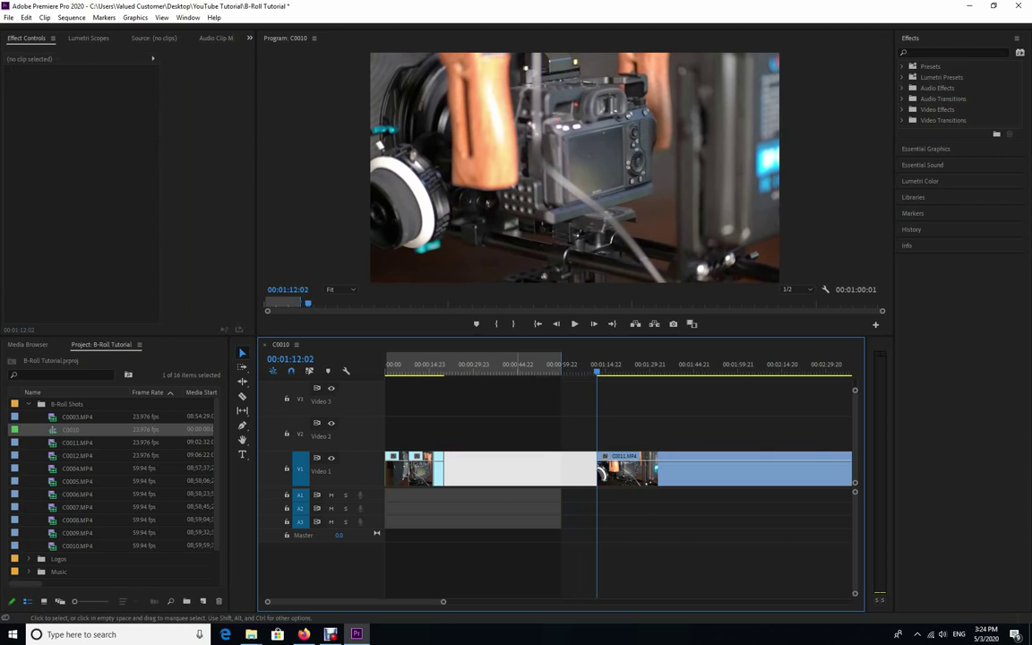
key(Delete)
- Isolate the movement from the camera body to the matte box in C0011.MP4 with cuts at 00:00:25:20 and 00:01:36:05
drag(599, 366, 440, 366)
key(space)
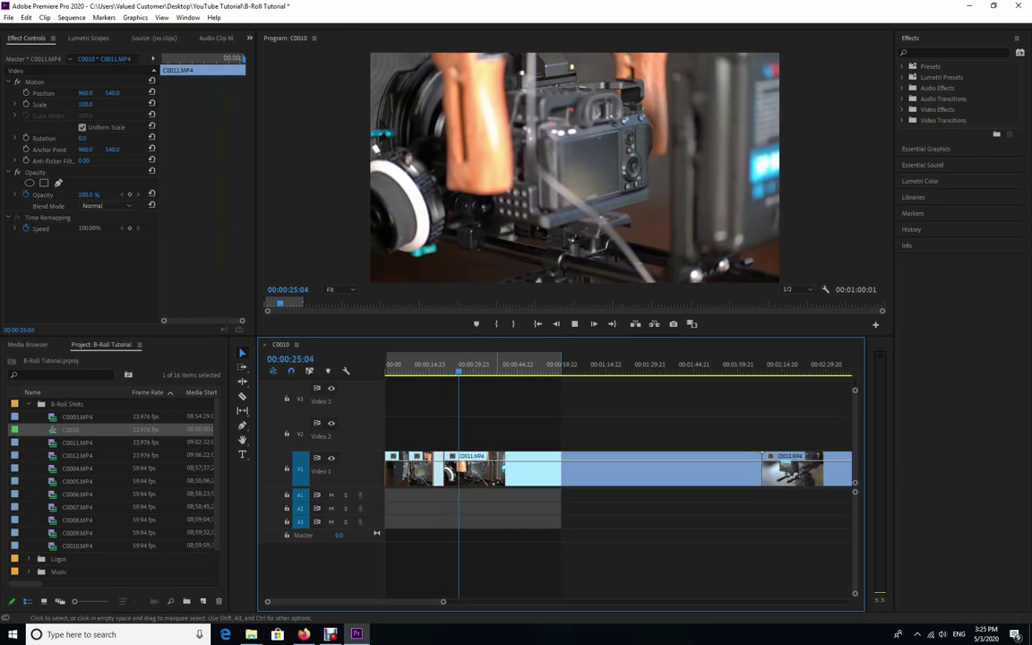
key(space)
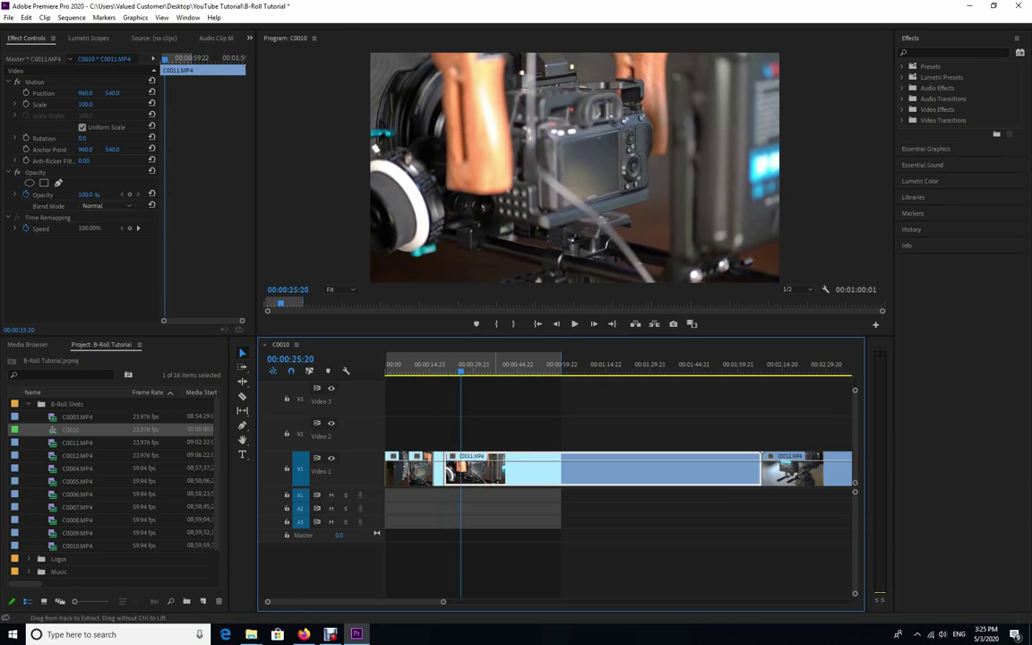
drag(473, 472, 488, 472)
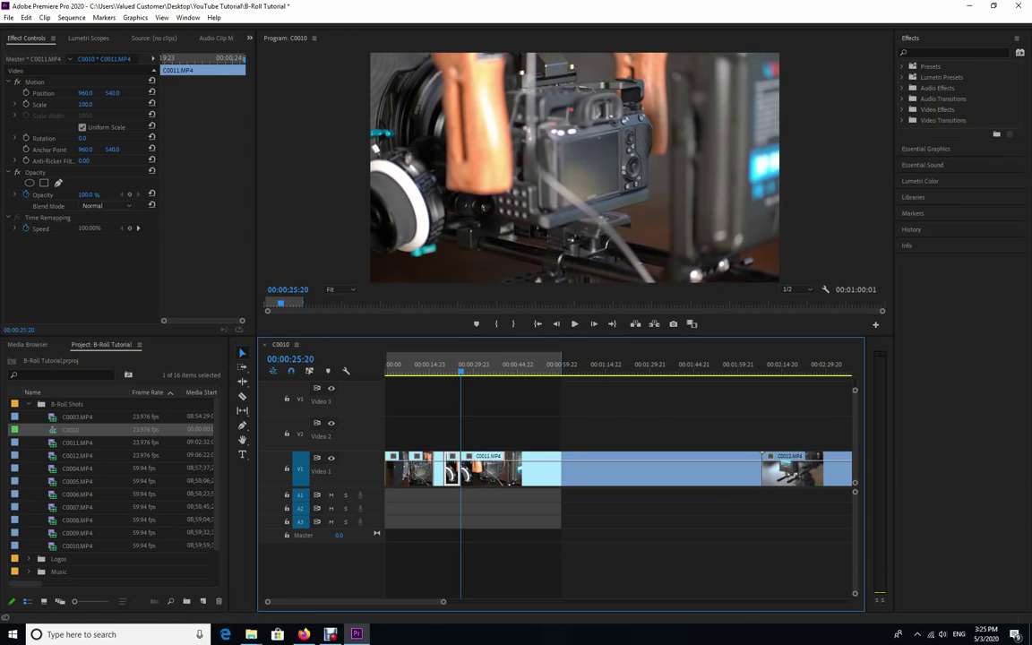
drag(460, 370, 667, 366)
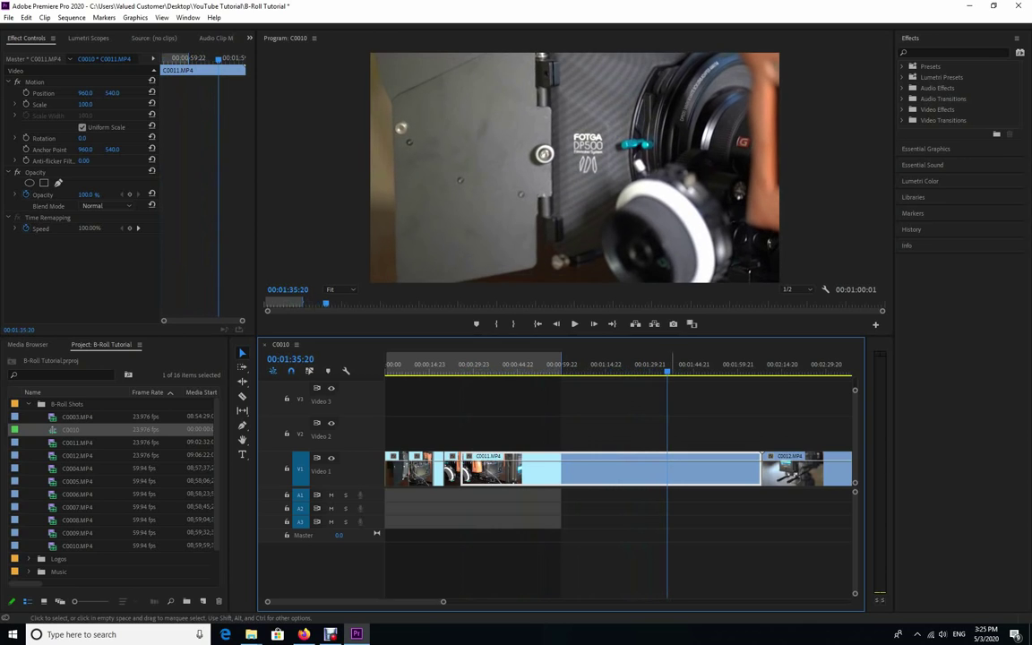
key(space)
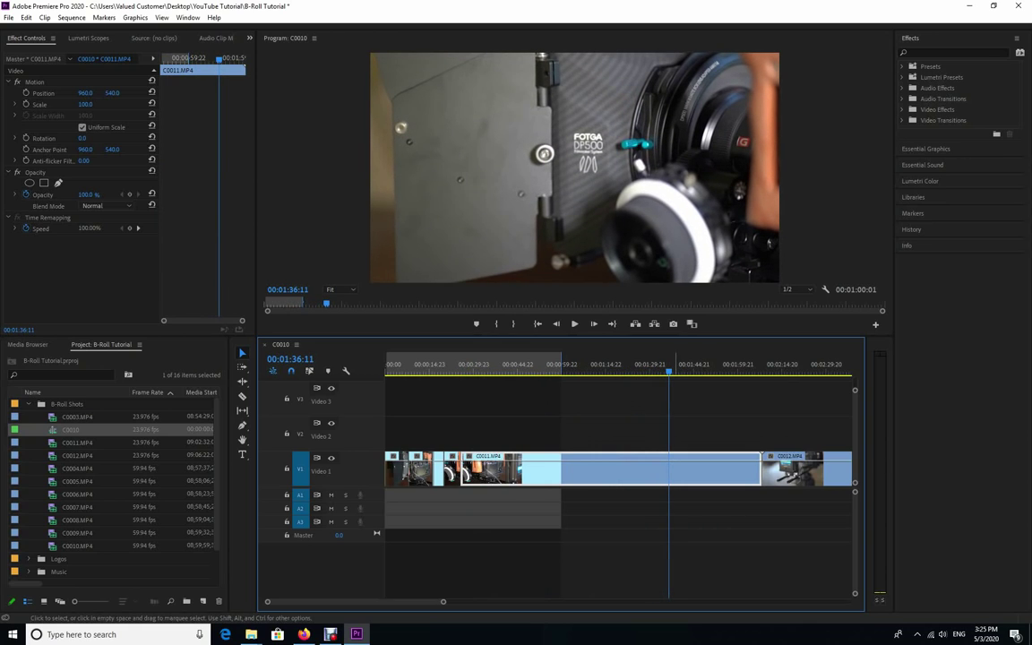
key(ctrl+k)
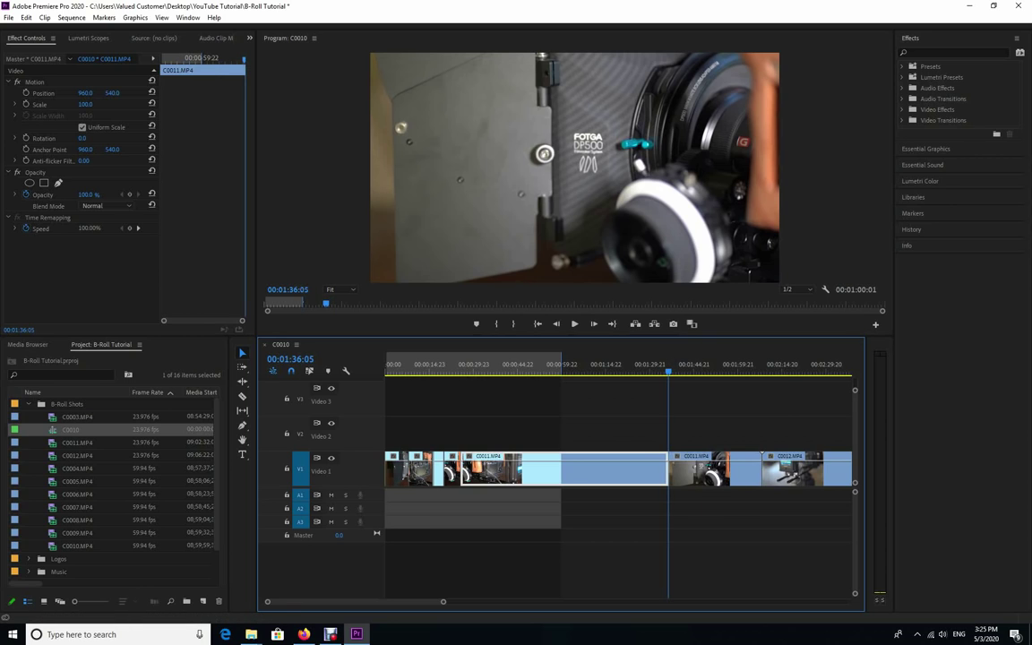
- Raise the clip speed of the C0011.MP4 section between the two cuts to make a fast transition and ripple delete the gap it leaves
drag(668, 365, 582, 363)
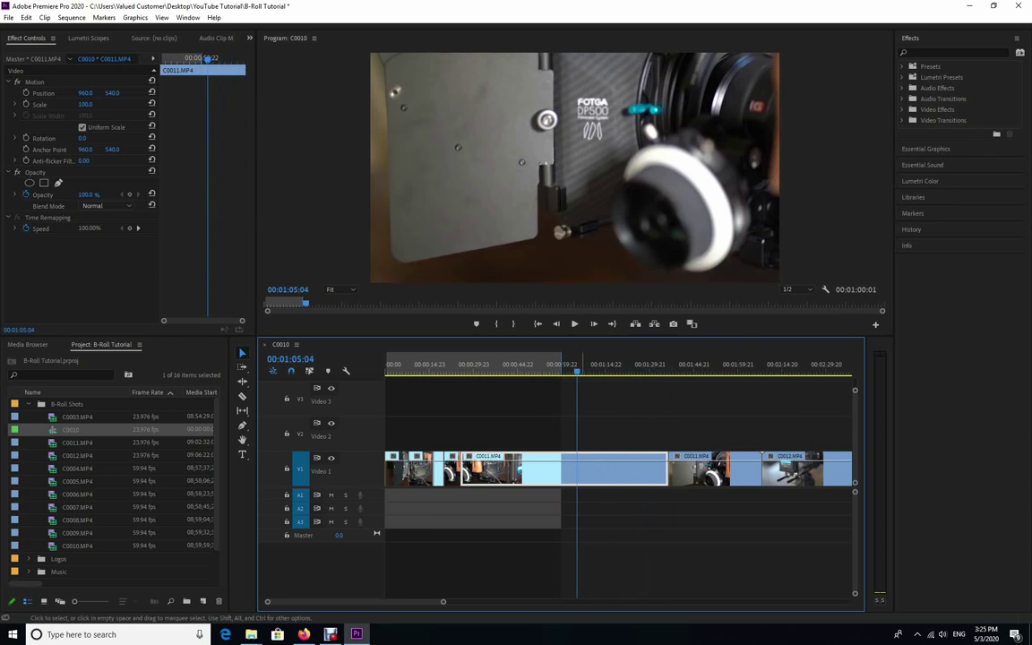
right_click(526, 470)
click(573, 421)
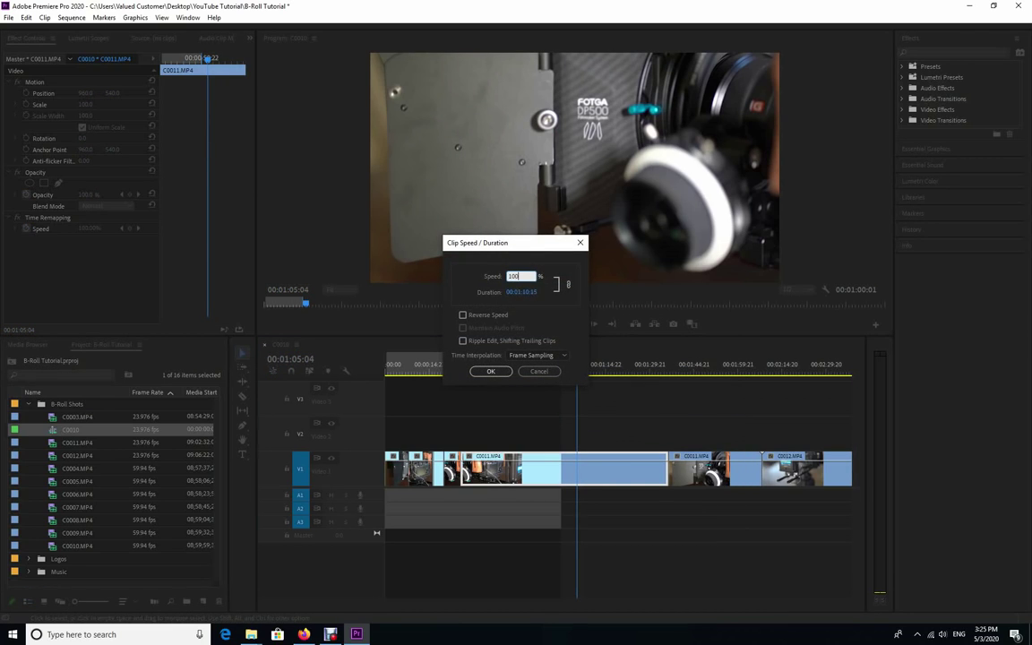
key(Return)
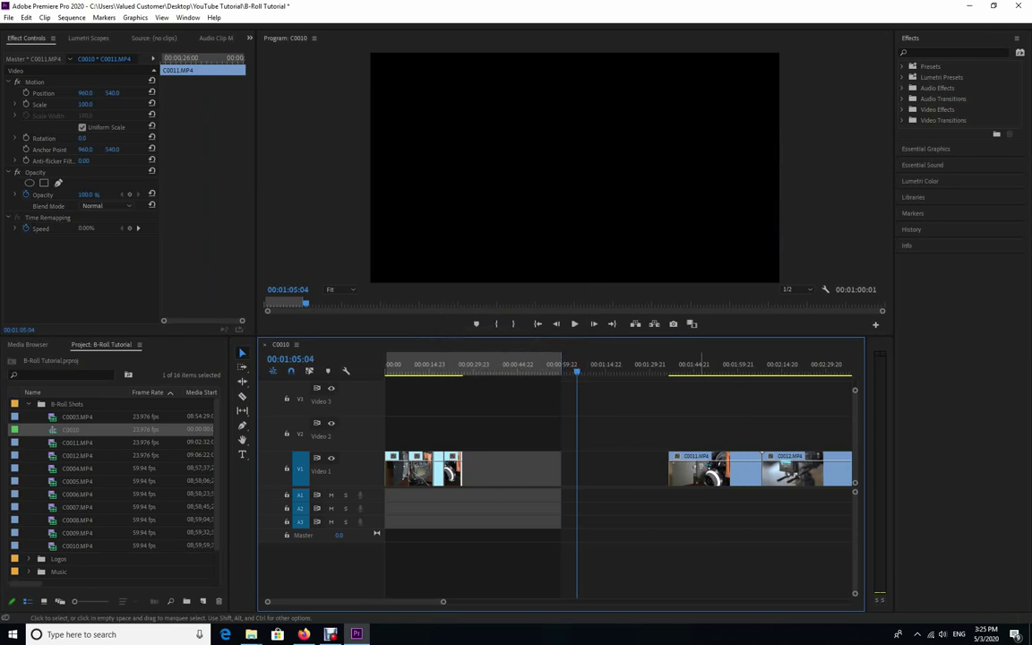
click(565, 469)
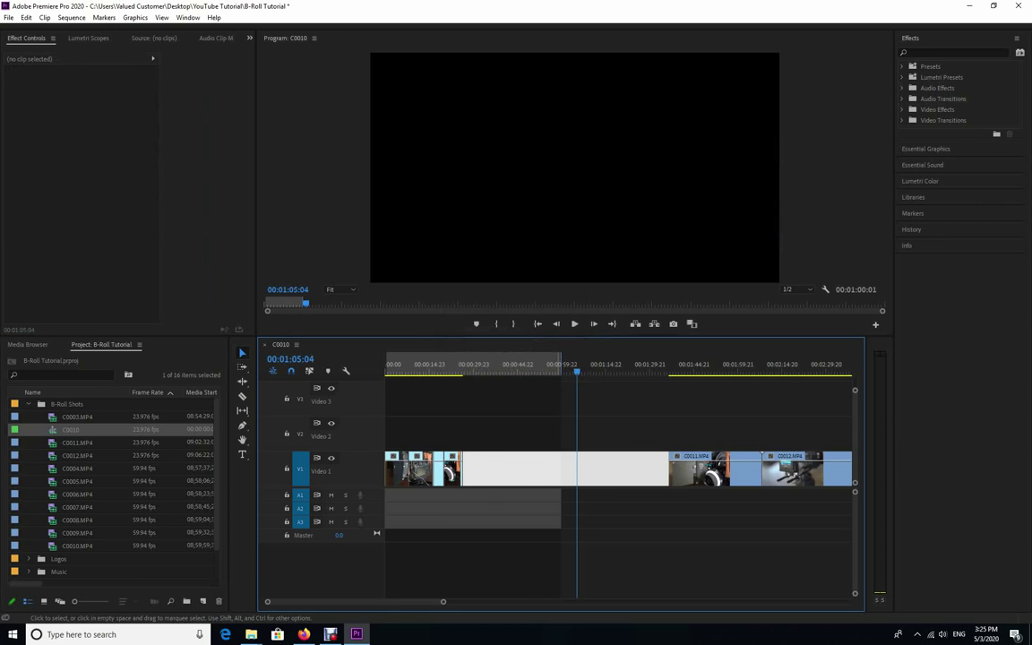
key(Delete)
- Play back the transition, trim the end of the sped-up C0011.MP4 section back to 00:00:26:04 and ripple delete the gap
drag(578, 365, 460, 364)
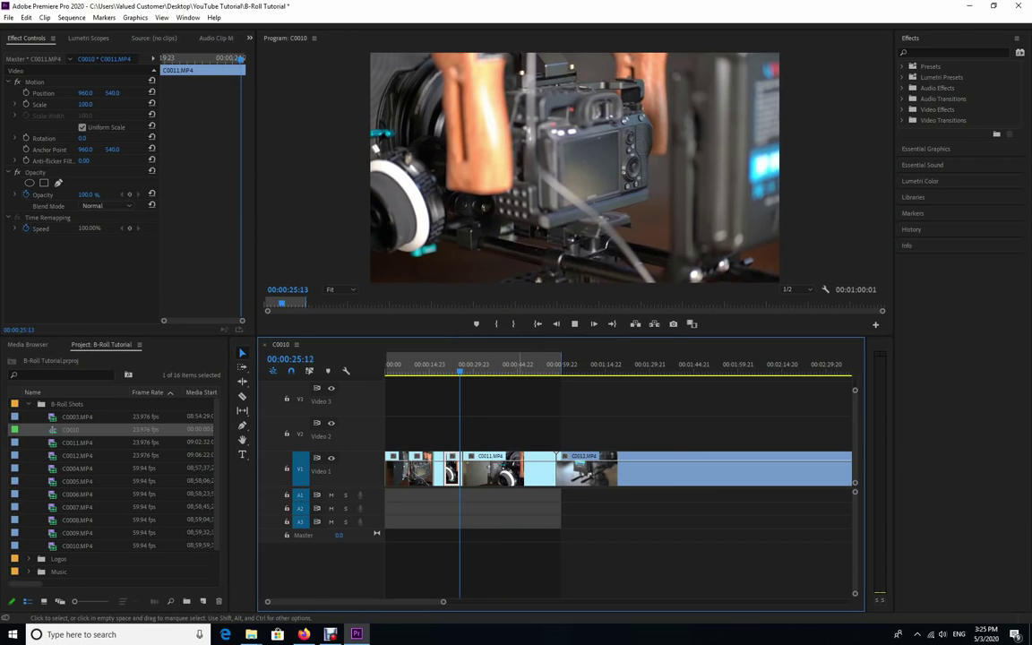
key(space)
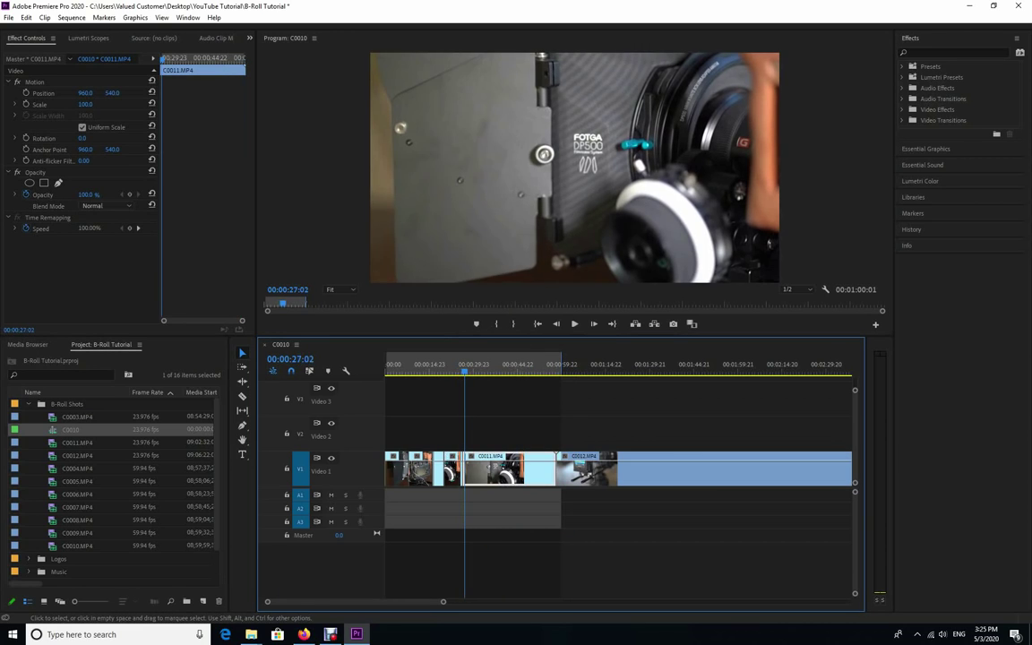
key(=)
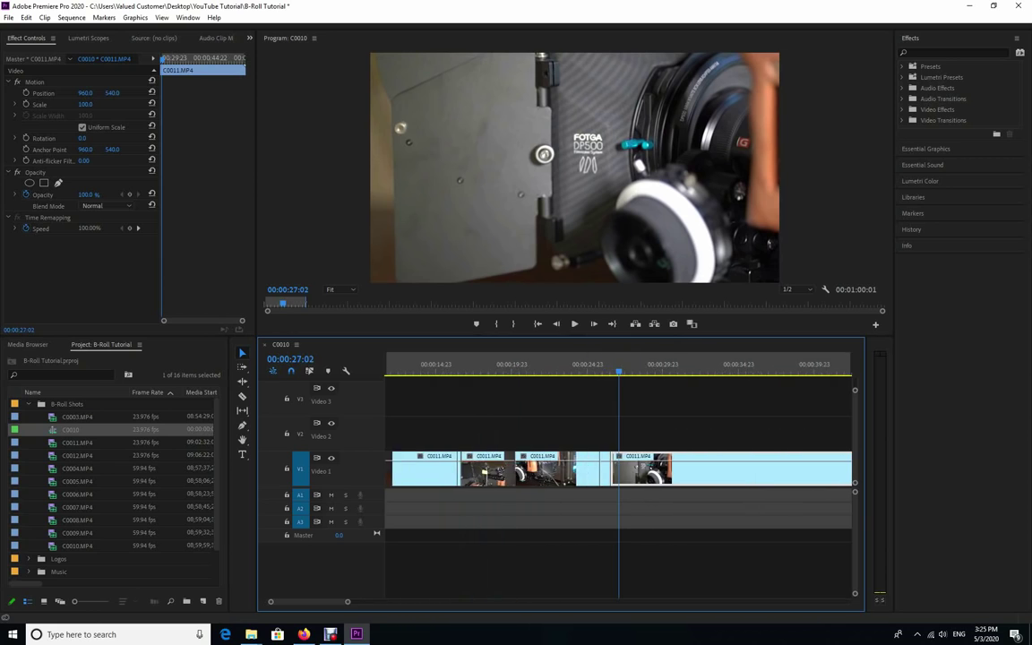
key(equal)
key(equal)
key(equal)
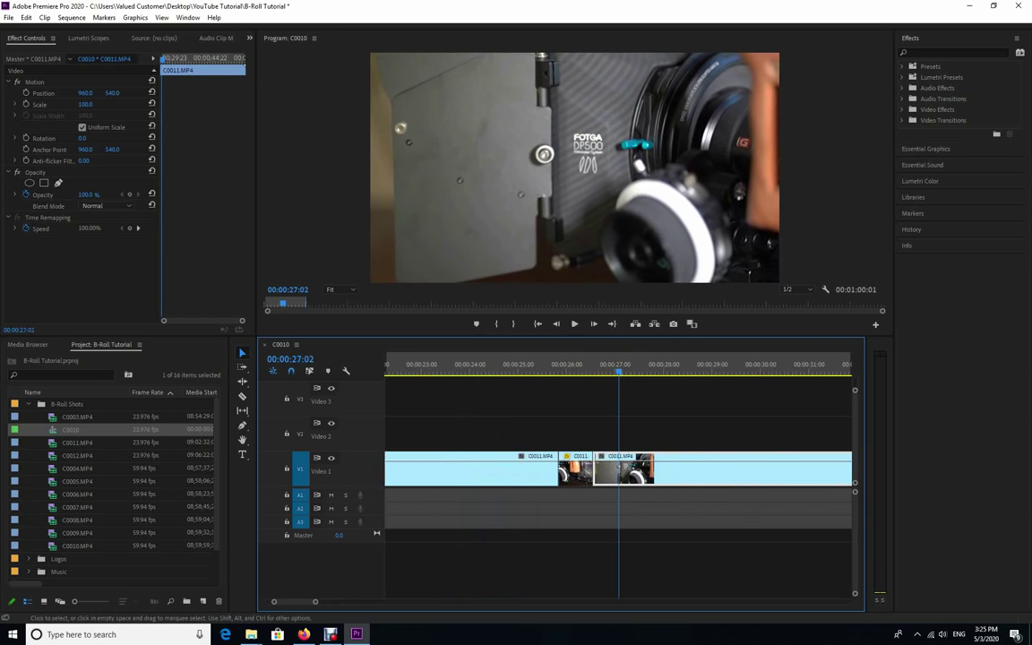
drag(591, 480, 574, 480)
click(587, 475)
key(Delete)
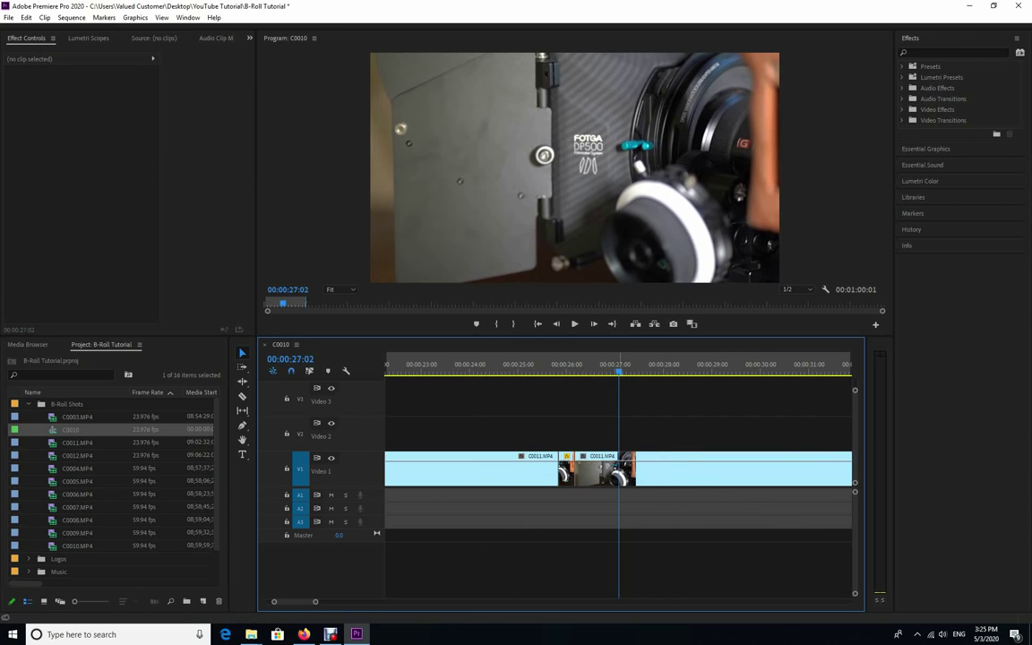
- Play back the shortened transition into the matte box shot and step through its frames to examine how the movement lands
drag(619, 366, 525, 366)
key(space)
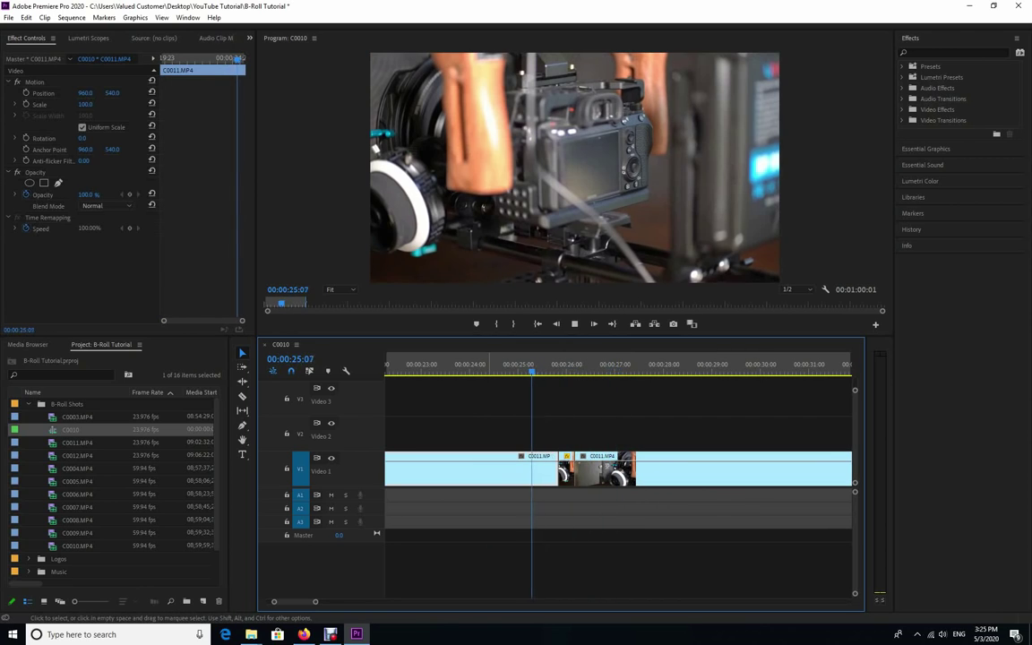
key(l)
key(k)
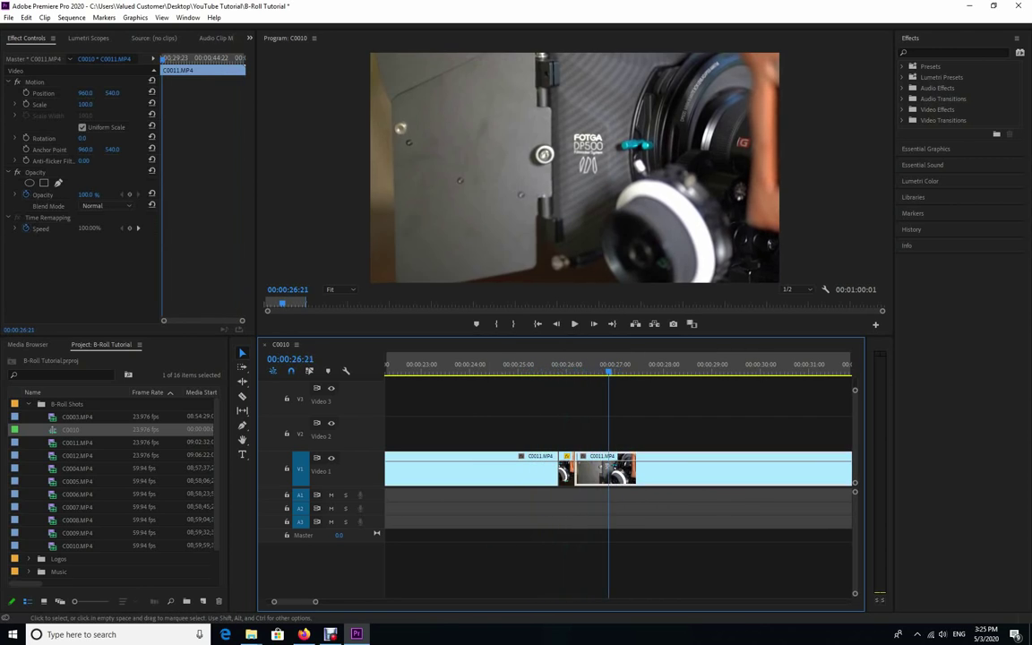
drag(608, 364, 565, 364)
key(Left)
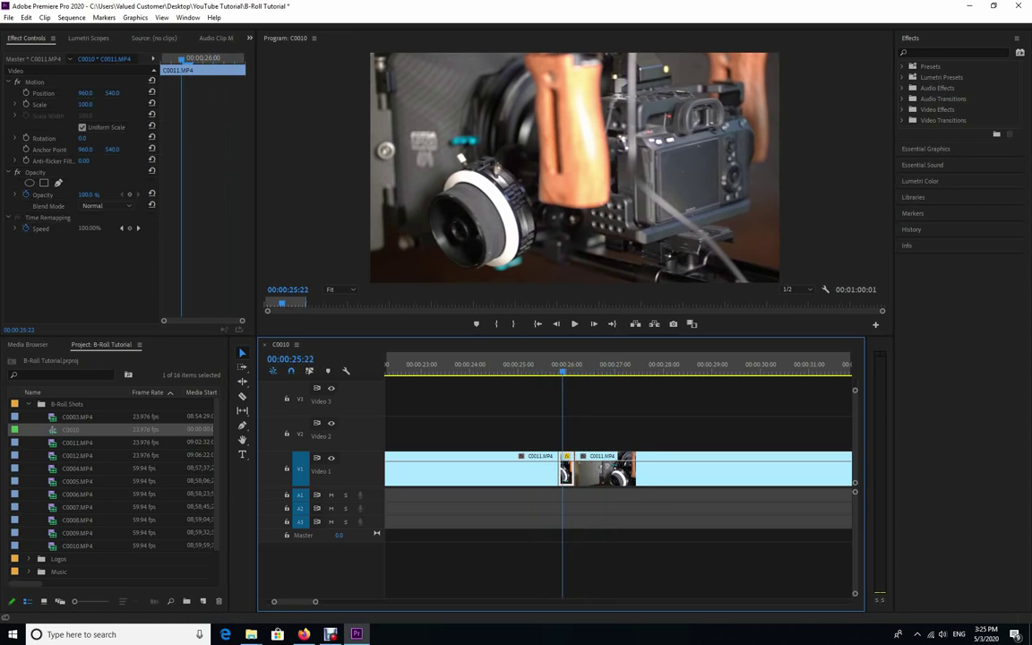
key(Right)
key(Right)
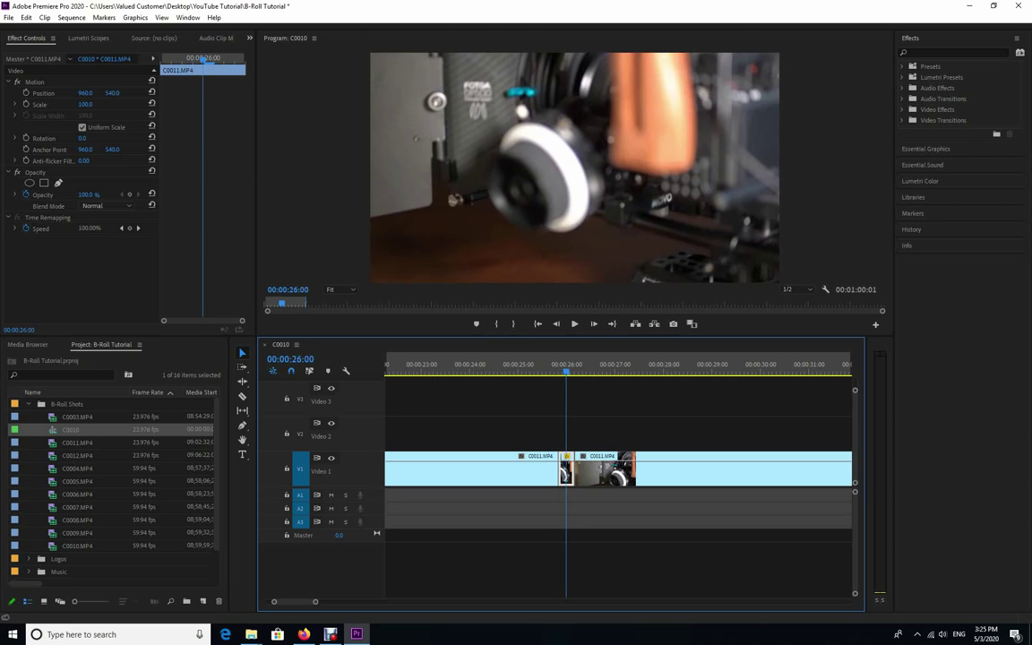
key(Left)
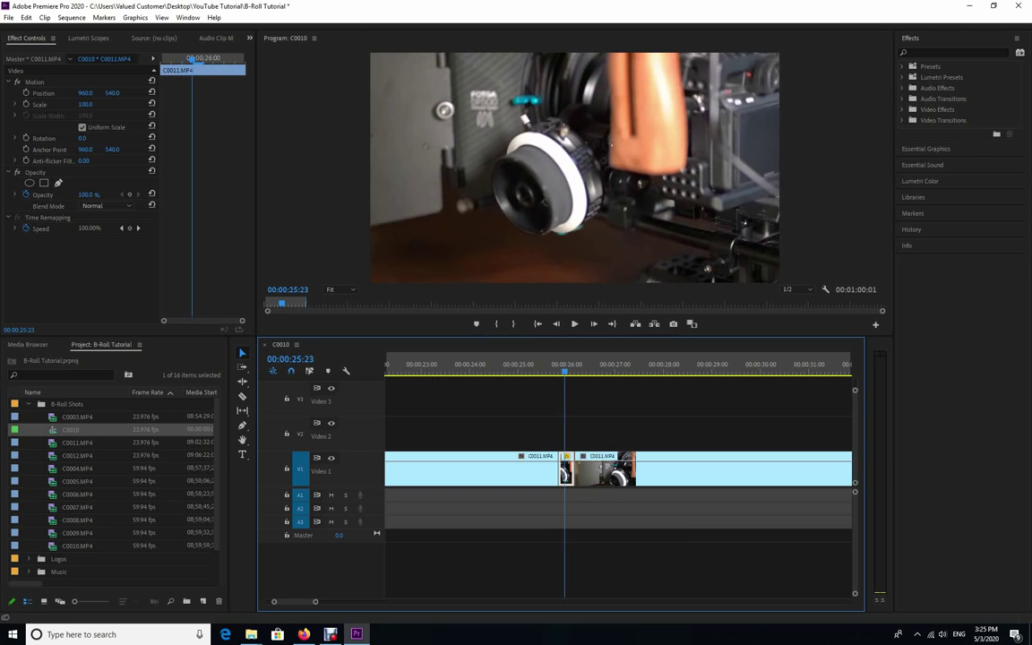
key(Right)
key(Right)
key(Right)
key(Right)
key(Right)
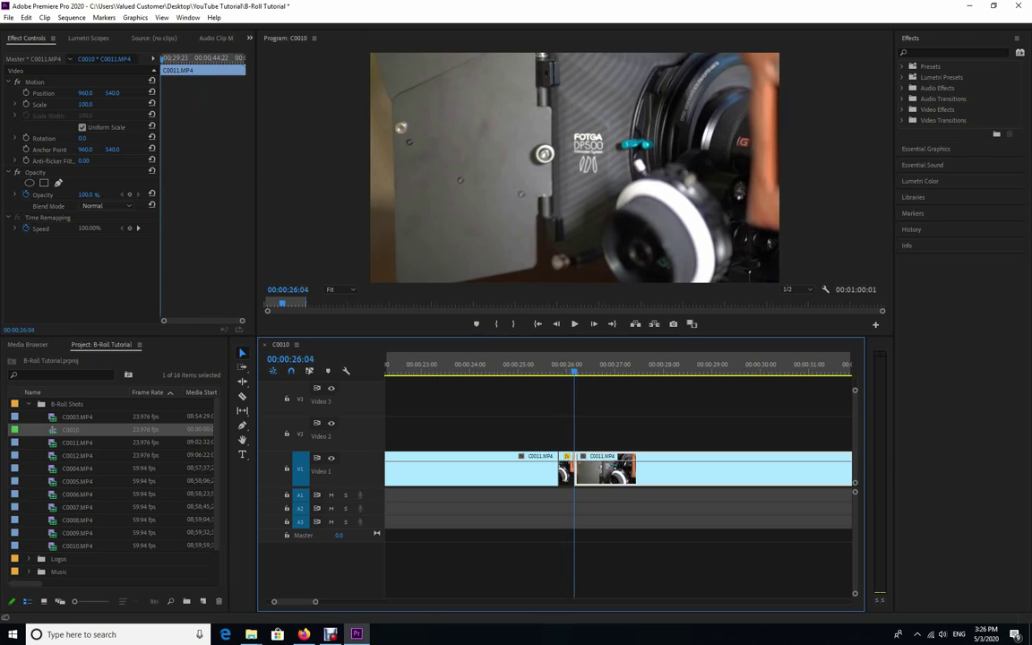
key(Left)
key(Left)
key(Left)
key(Left)
key(Left)
key(Left)
key(Left)
key(Left)
key(Left)
key(Left)
key(Left)
key(Left)
key(Left)
key(Left)
key(Left)
key(Left)
key(Left)
key(Left)
key(Left)
key(Left)
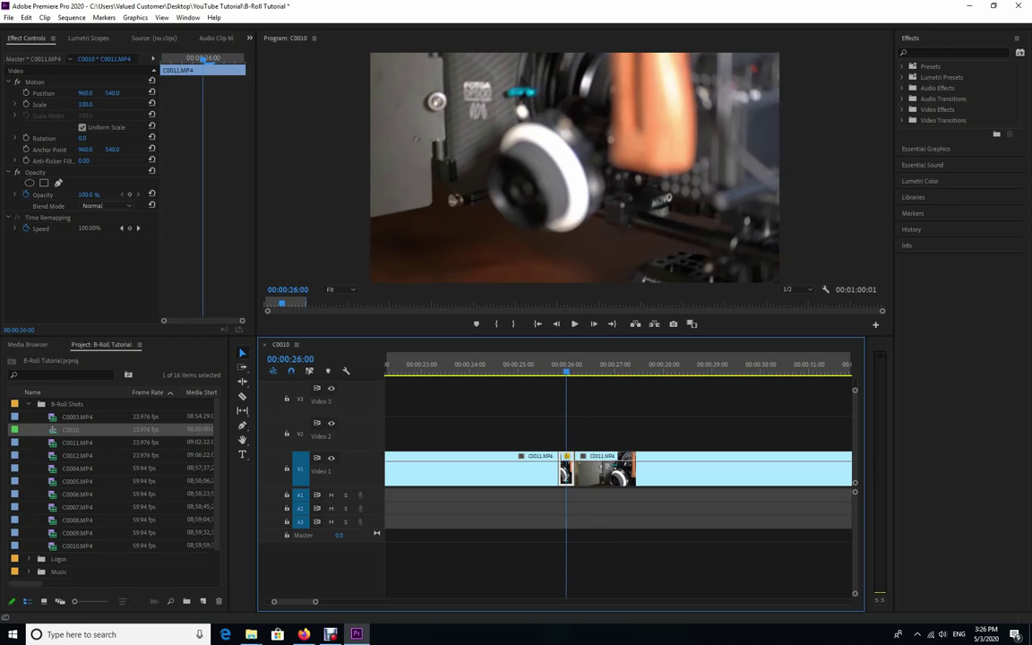
key(Right)
key(Right)
key(Right)
key(Right)
key(Right)
key(Right)
key(Right)
key(Right)
key(Right)
key(Right)
key(Right)
key(Right)
key(Right)
key(Right)
key(Right)
key(Right)
key(Right)
key(Right)
key(Right)
key(Right)
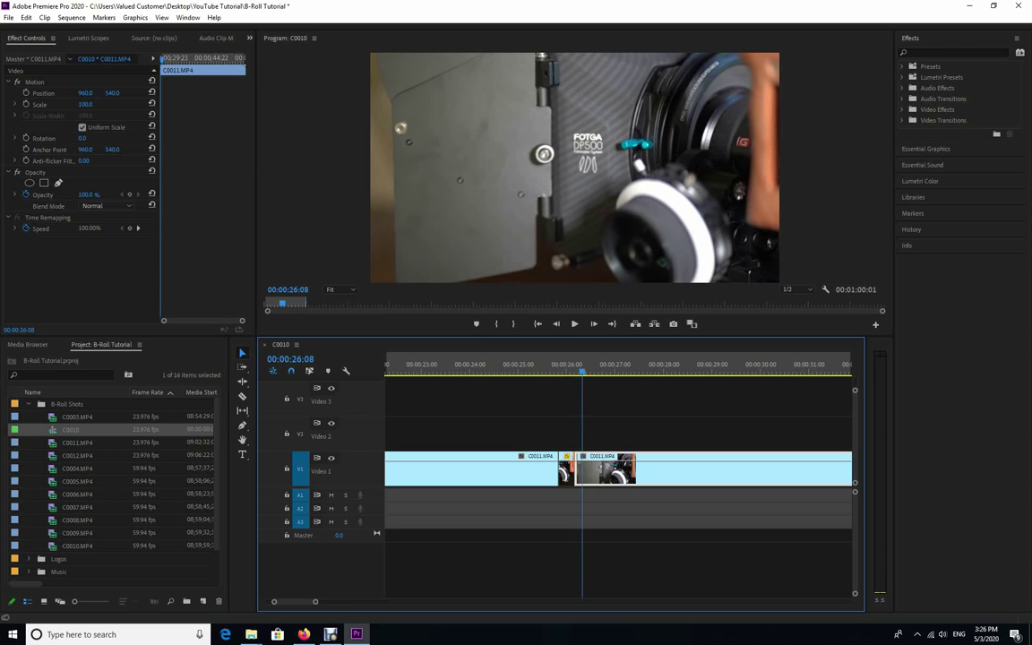
- Try cutting the matte box shot at 00:00:26:07 and deleting the few frames before the cut, and undo it
key(Left)
key(Left)
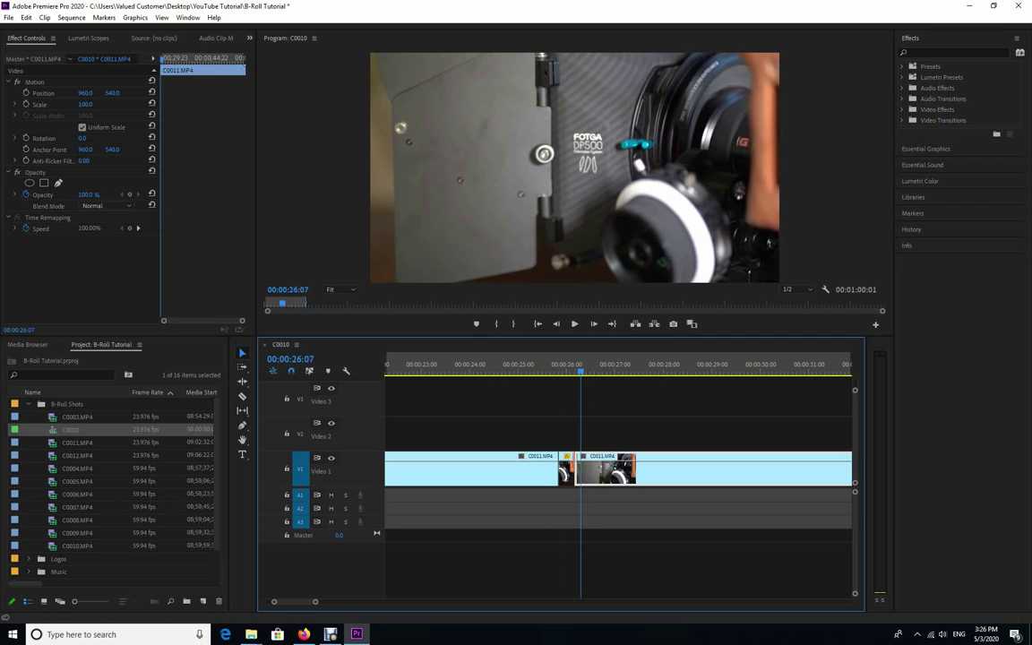
key(ctrl+k)
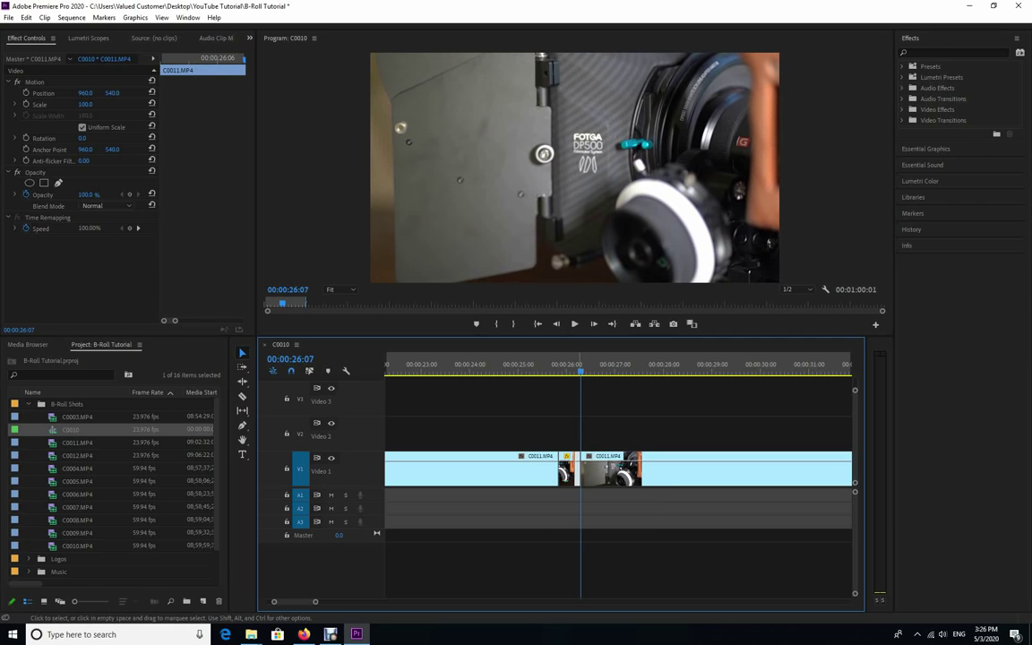
key(Delete)
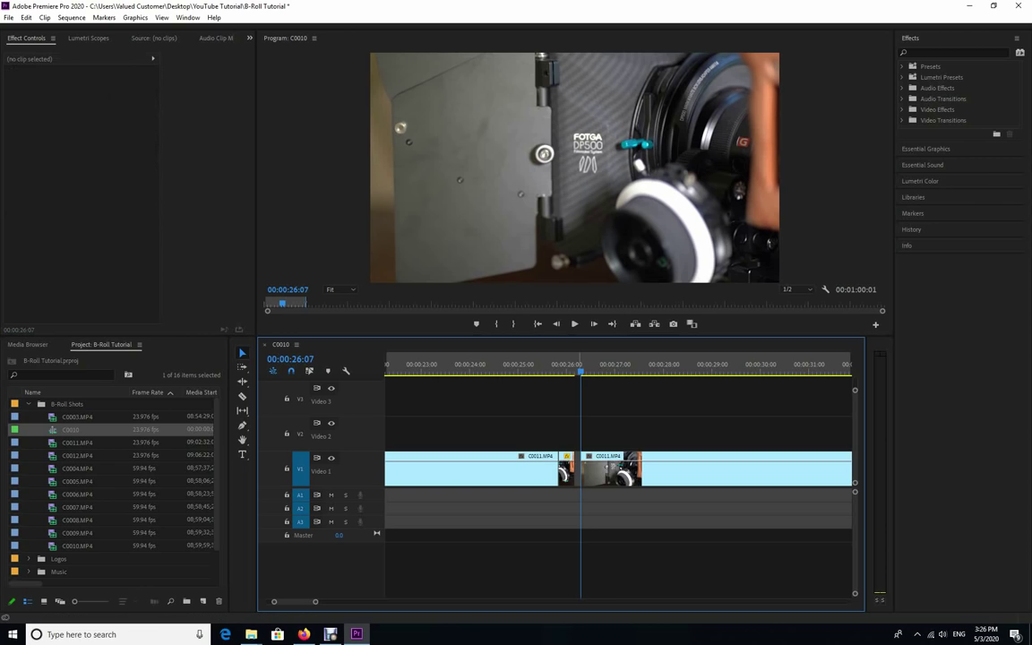
key(ctrl+z)
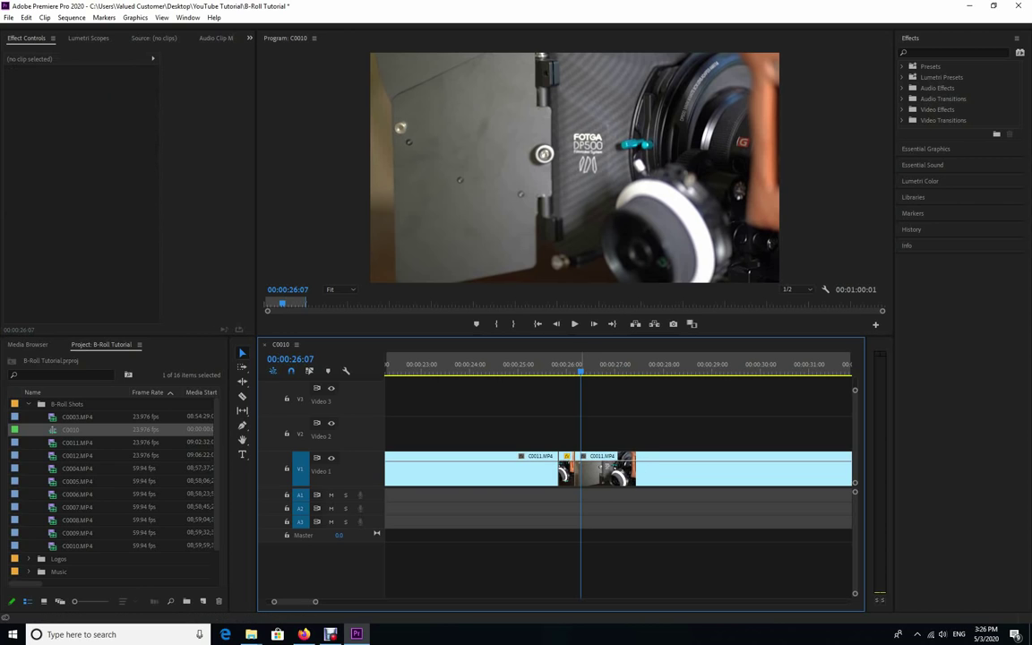
- Replay the fast transition and step back through its frames to examine where the sped-up movement begins
key(space)
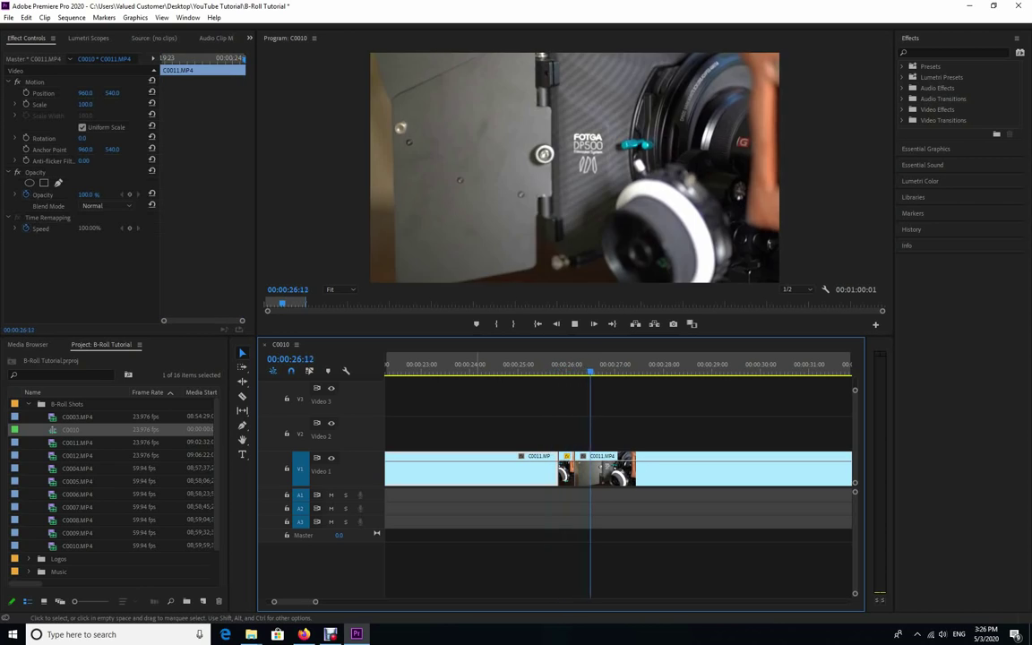
key(space)
key(Left)
key(Left)
key(Left)
key(Left)
key(Left)
key(Left)
key(Left)
key(Left)
key(Left)
key(Left)
key(Left)
key(Left)
key(Left)
key(Left)
key(Left)
key(Left)
key(Left)
key(Left)
key(Left)
key(Left)
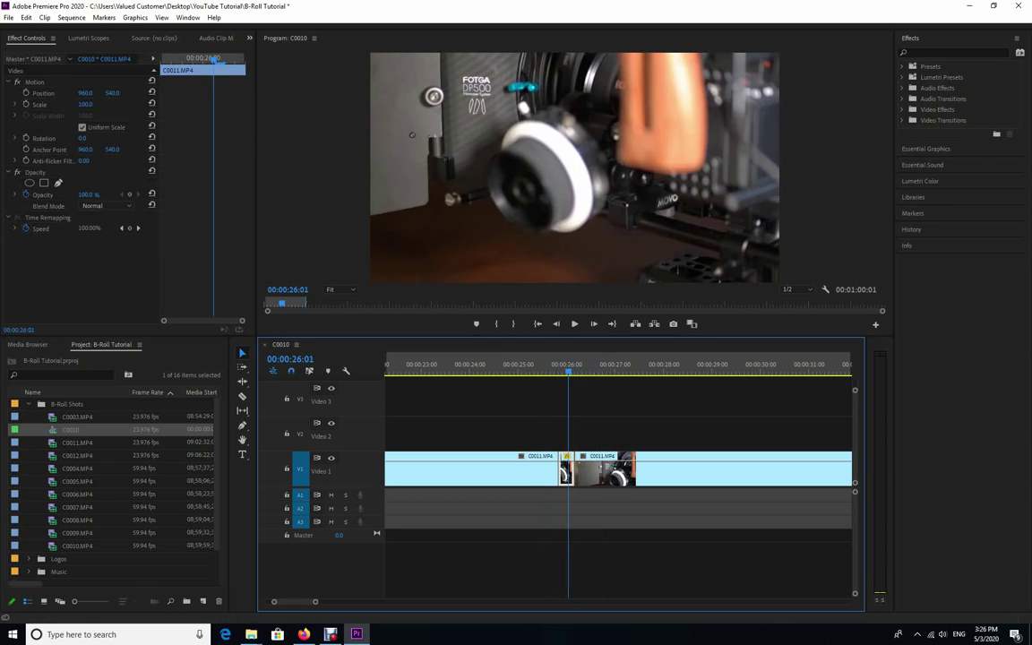
- Trim the end of the sped-up C0011.MP4 section back to 00:00:26:00 and ripple delete the gap before the matte box shot
key(Right)
key(Right)
key(Right)
key(Right)
key(Right)
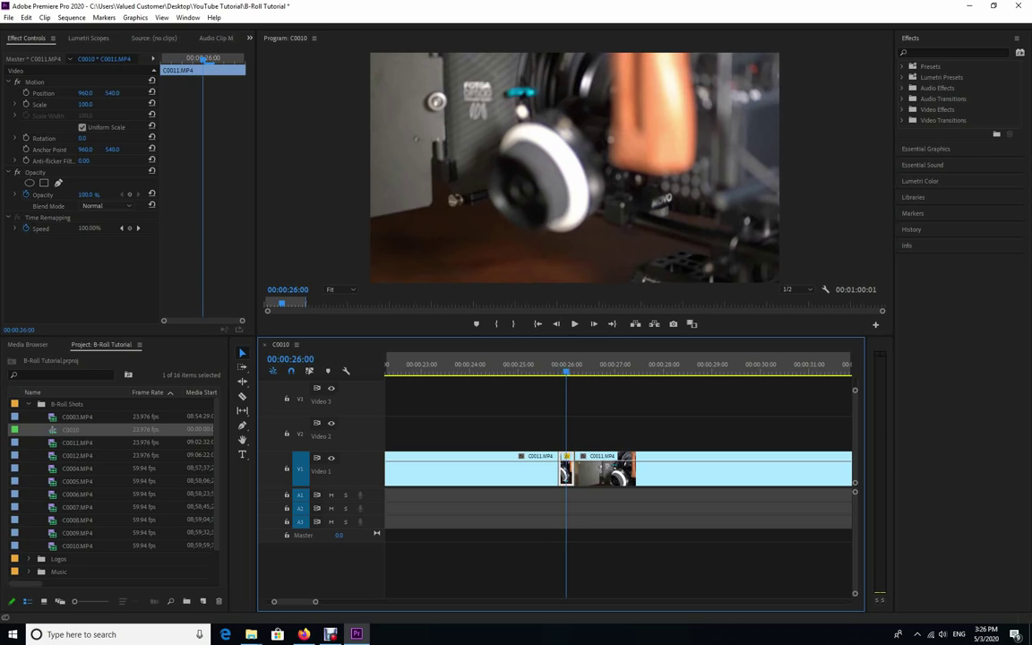
drag(563, 472, 568, 473)
click(561, 470)
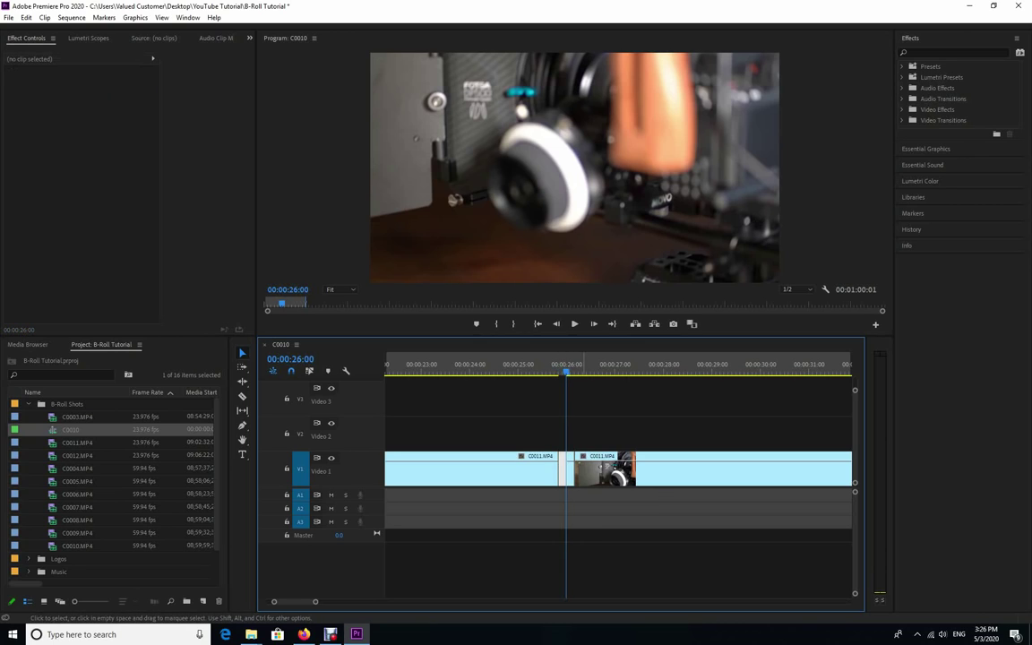
key(Delete)
- Play back the shortened transition into the matte box shot several times to judge its pace
click(541, 365)
key(space)
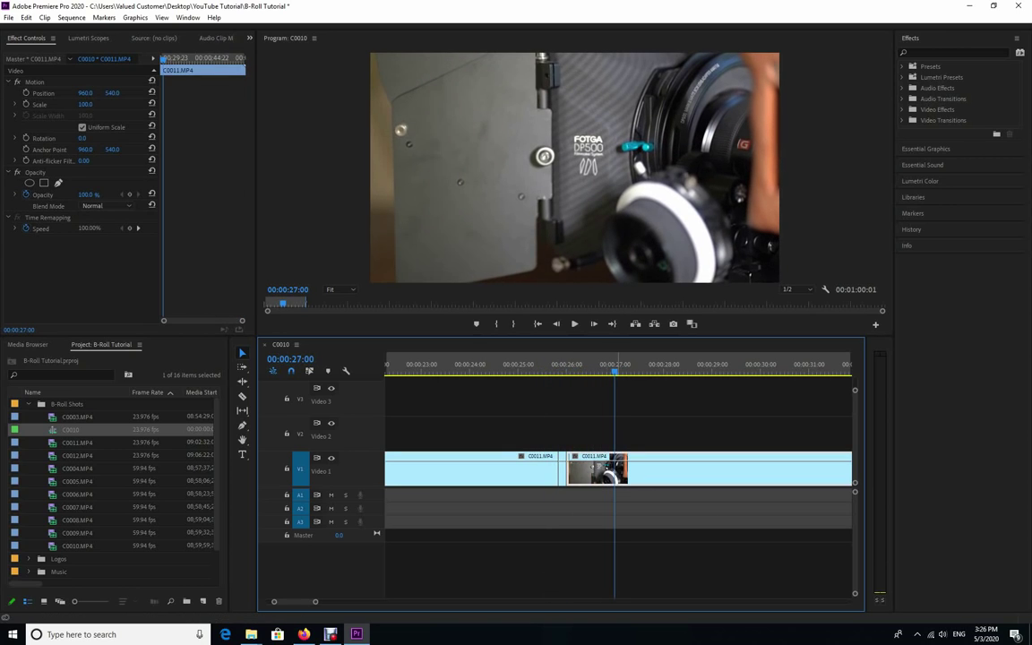
key(space)
key(space)
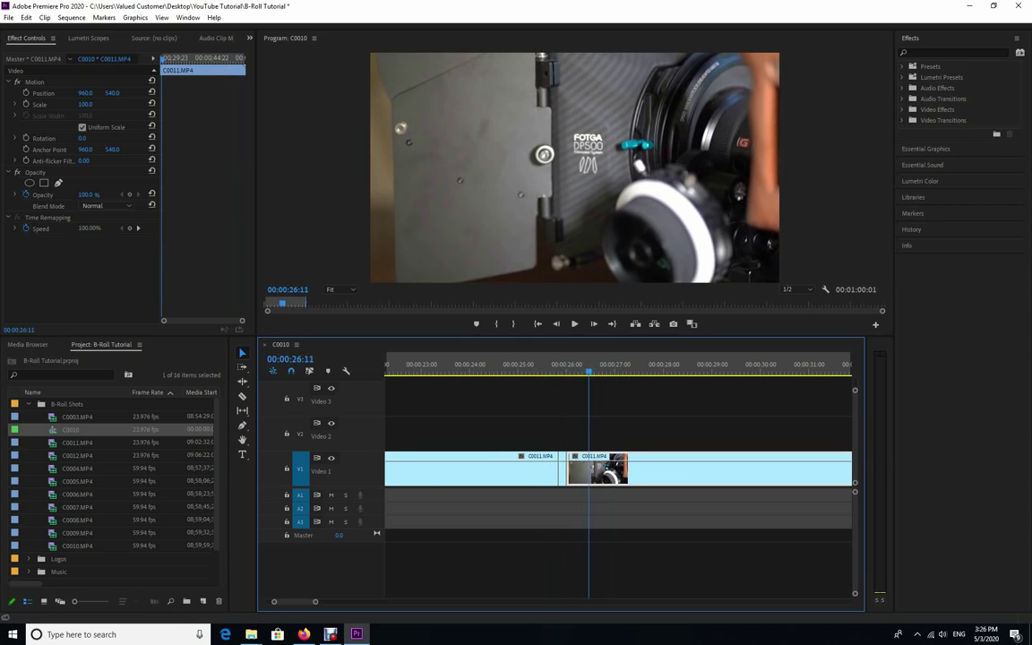
key(space)
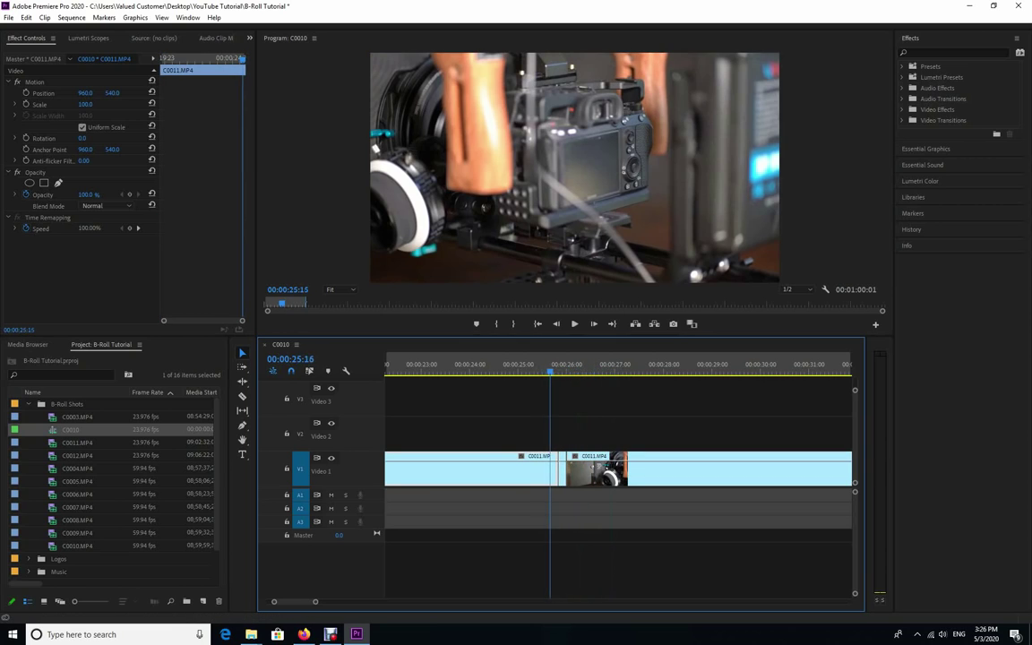
key(space)
key(space)
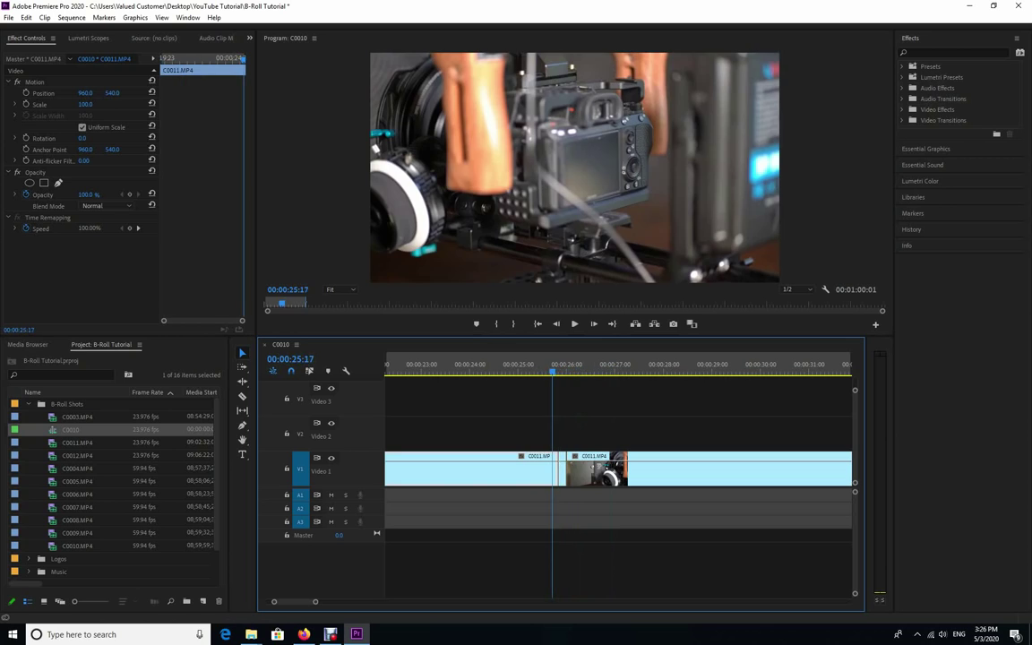
key(space)
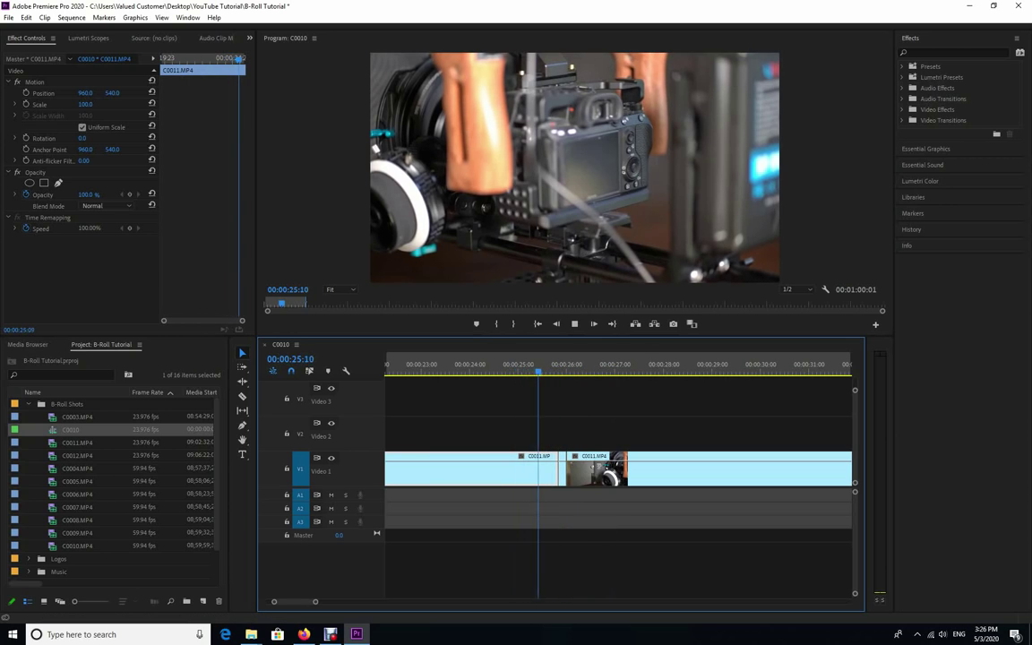
key(space)
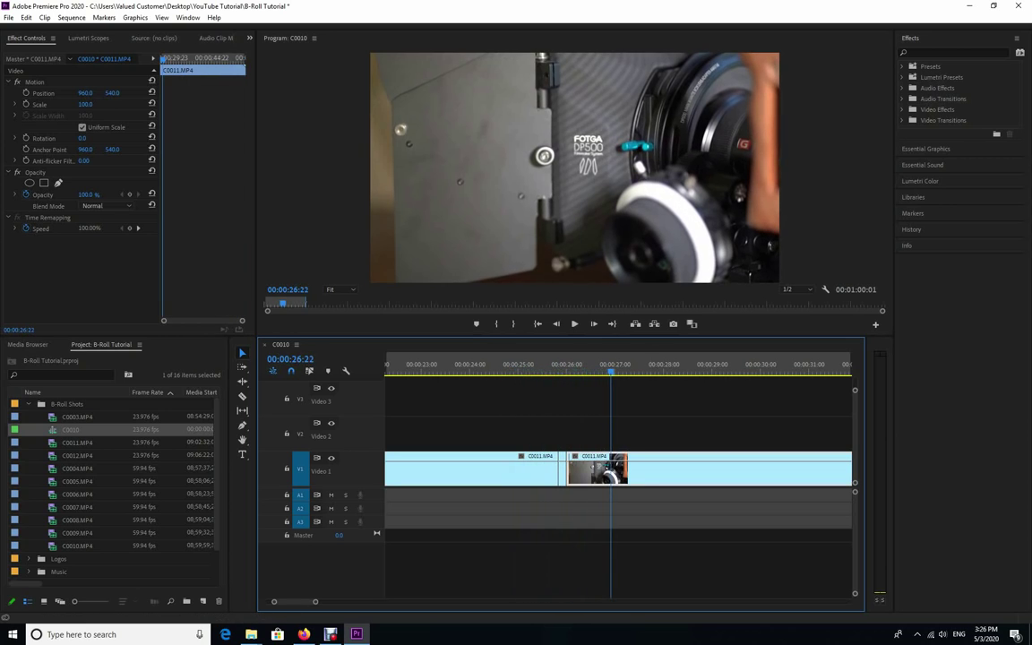
drag(611, 371, 534, 370)
key(space)
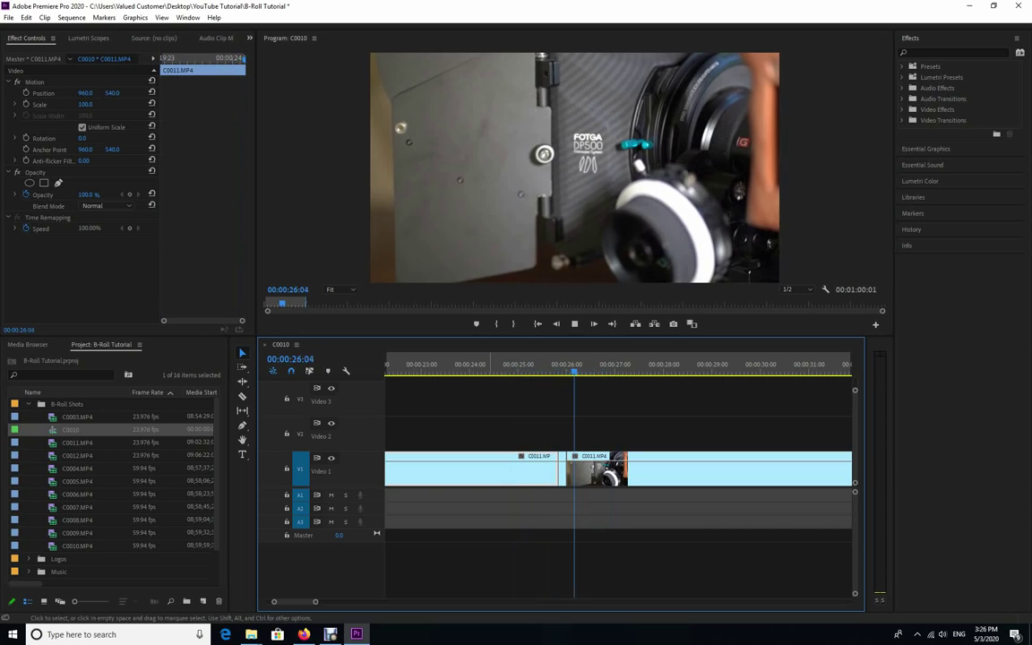
key(space)
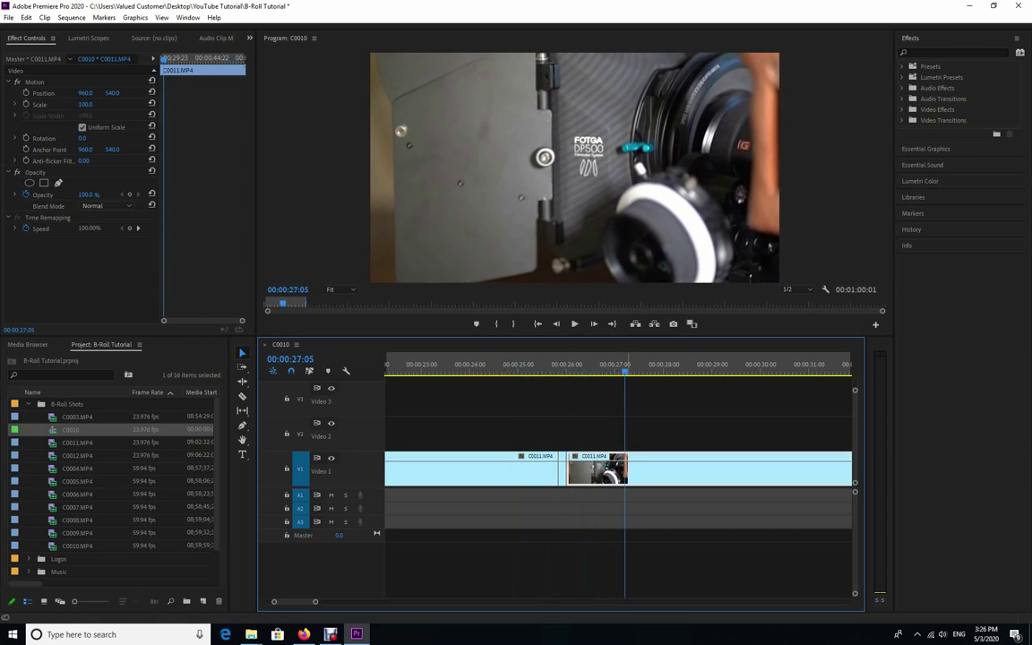
- Step back and forth through the frames around both cuts of the sped-up section to examine how the movement joins the shots
key(j)
key(k)
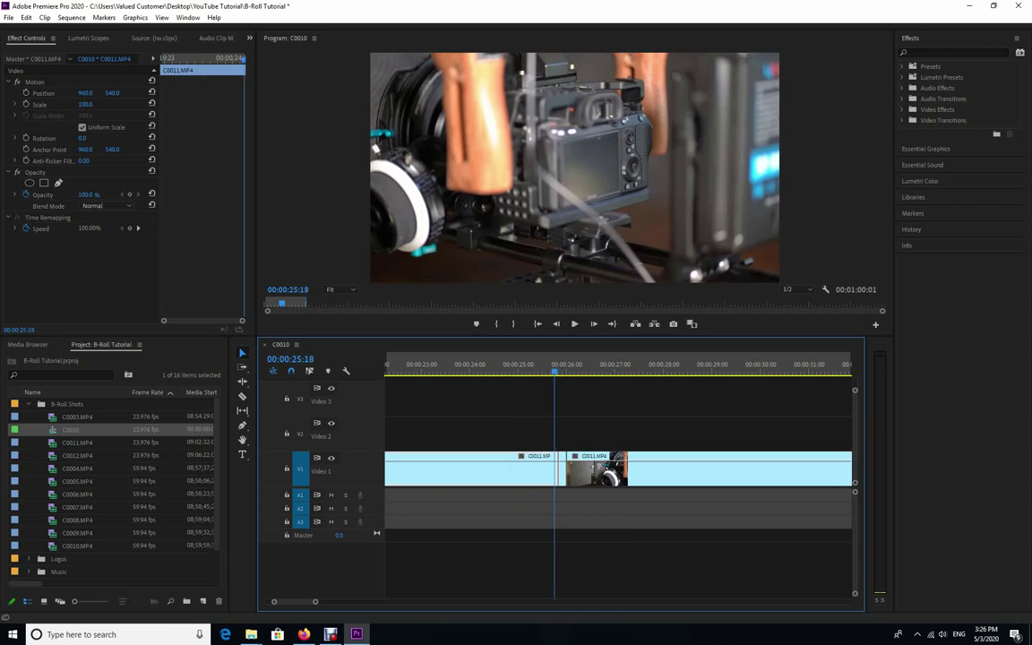
key(Left)
key(Left)
key(Left)
key(Left)
key(Left)
key(Left)
key(Left)
key(Left)
key(Left)
key(Left)
key(Left)
key(Left)
key(Right)
key(Right)
key(Right)
key(Right)
key(Right)
key(Right)
key(Right)
key(Right)
key(Right)
key(Right)
key(Right)
key(Right)
key(Right)
key(Right)
key(Right)
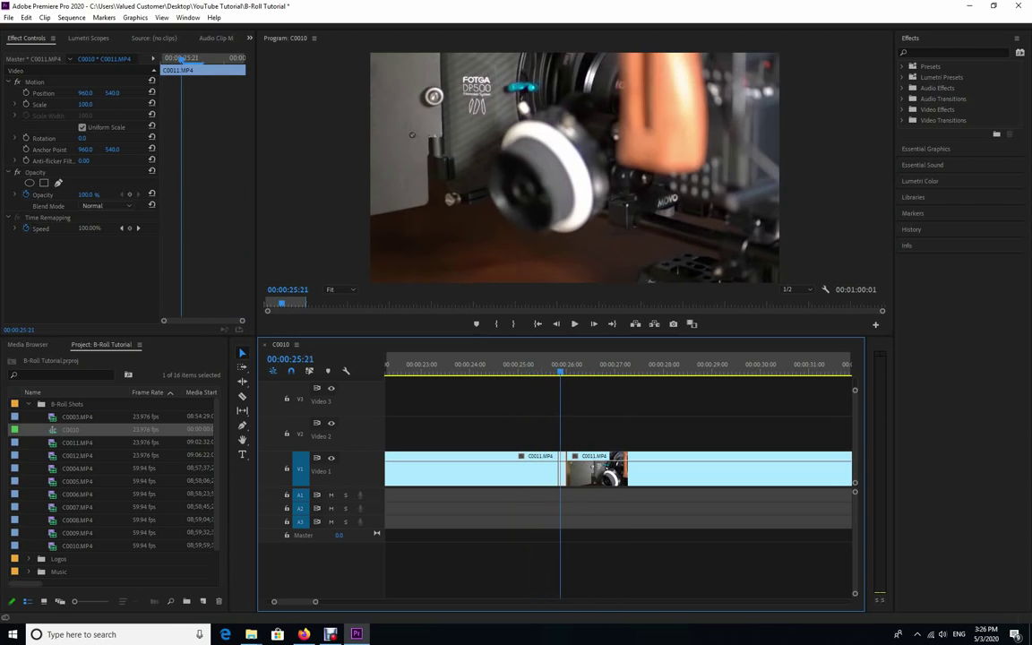
key(Right)
key(Right)
key(Right)
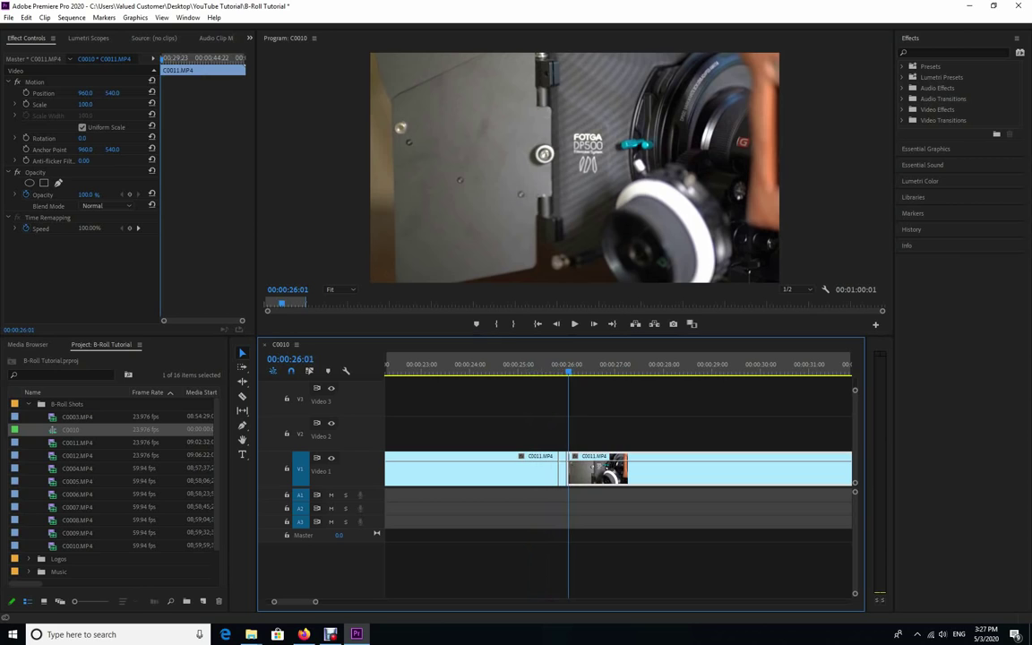
key(Left)
key(Left)
key(Right)
key(Right)
key(Left)
key(Left)
key(Left)
key(Left)
key(Left)
key(Left)
key(Left)
key(Left)
key(Left)
key(Left)
key(Left)
key(Left)
key(Left)
key(Left)
key(Left)
key(Left)
key(Left)
key(Left)
key(Left)
key(Left)
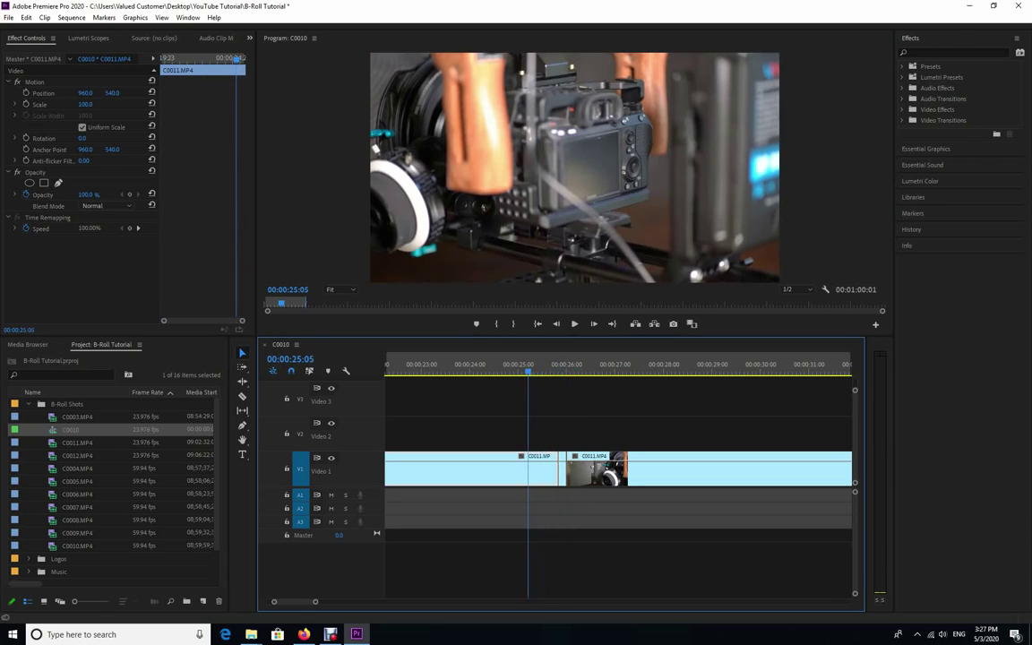
- Replay the transition and step back through the opening frames of the matte box shot to examine where it settles
key(space)
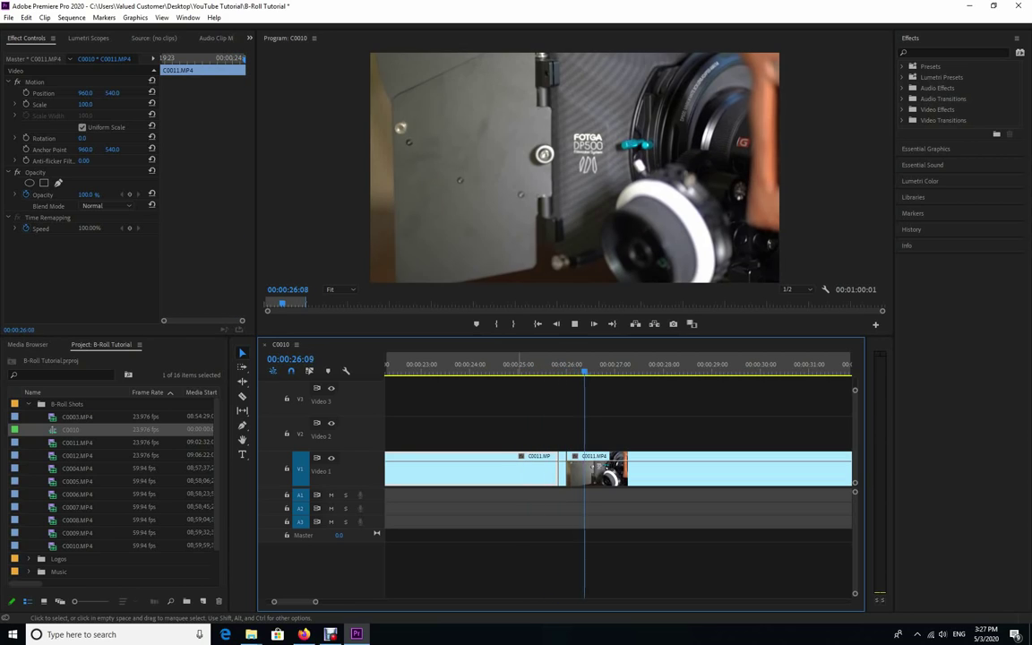
key(space)
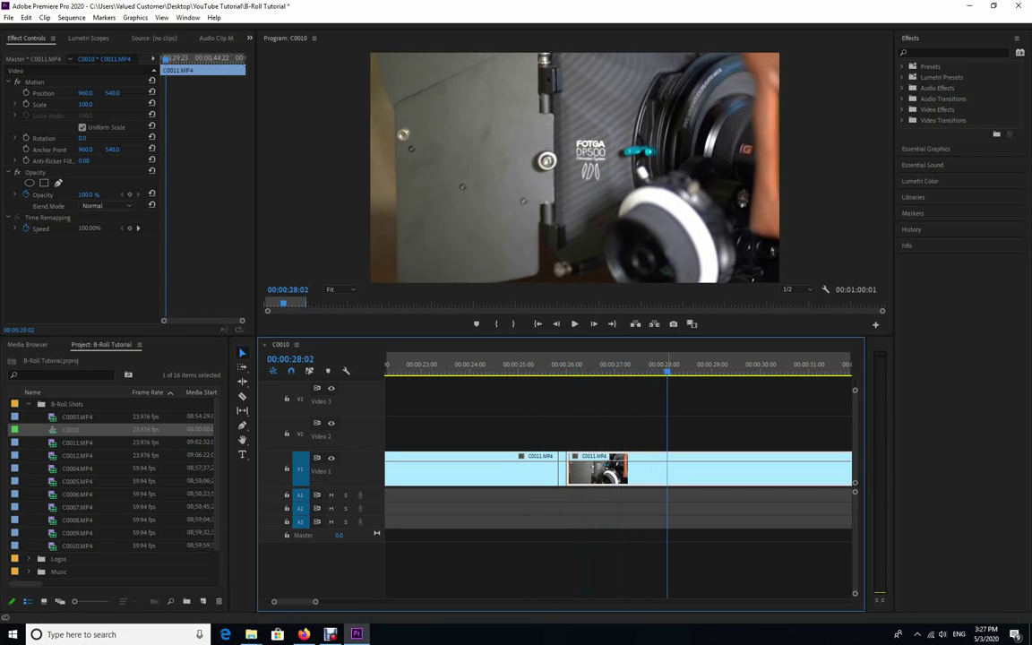
drag(668, 369, 499, 369)
key(space)
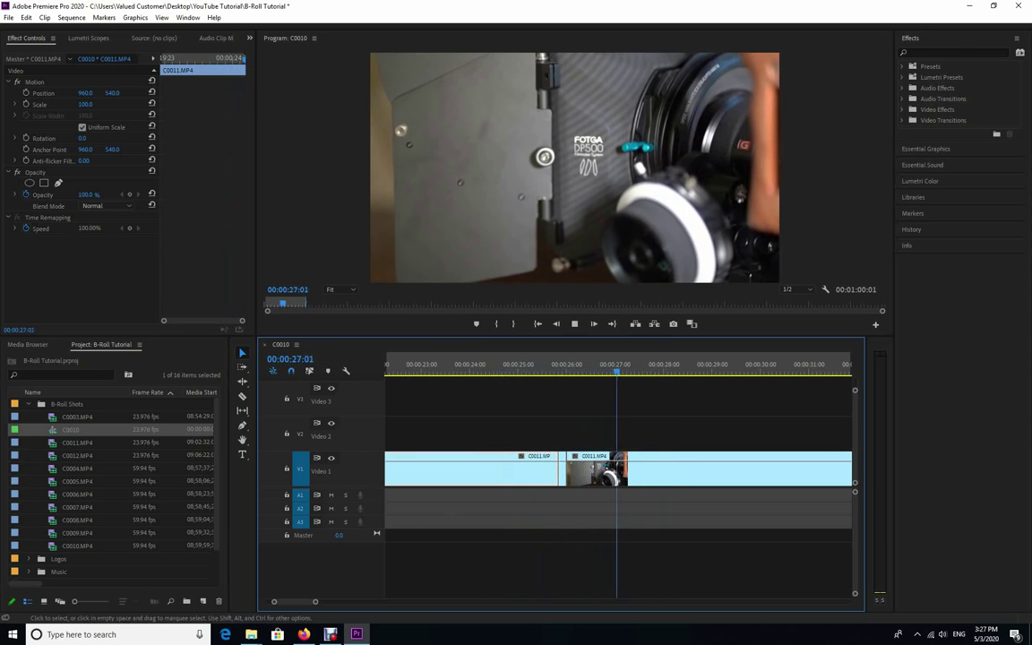
key(space)
key(Left)
key(Left)
key(Left)
key(Left)
key(Left)
key(Left)
key(Left)
key(Left)
key(Left)
key(Left)
key(Left)
key(Left)
key(Left)
key(Left)
key(Left)
key(Left)
key(Left)
key(Left)
key(Left)
key(Left)
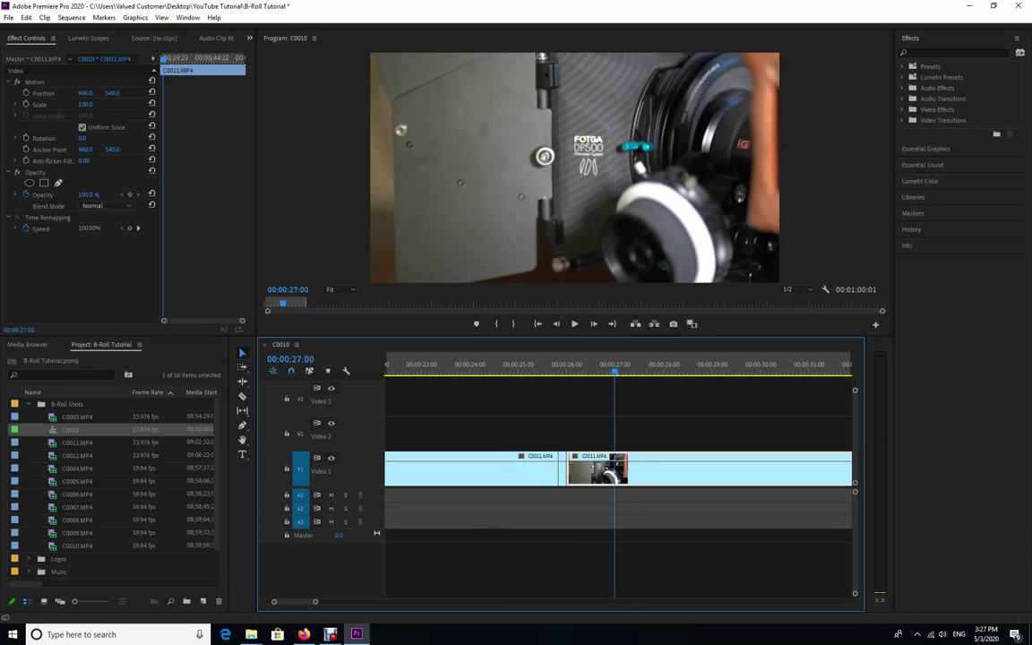
key(Right)
key(Right)
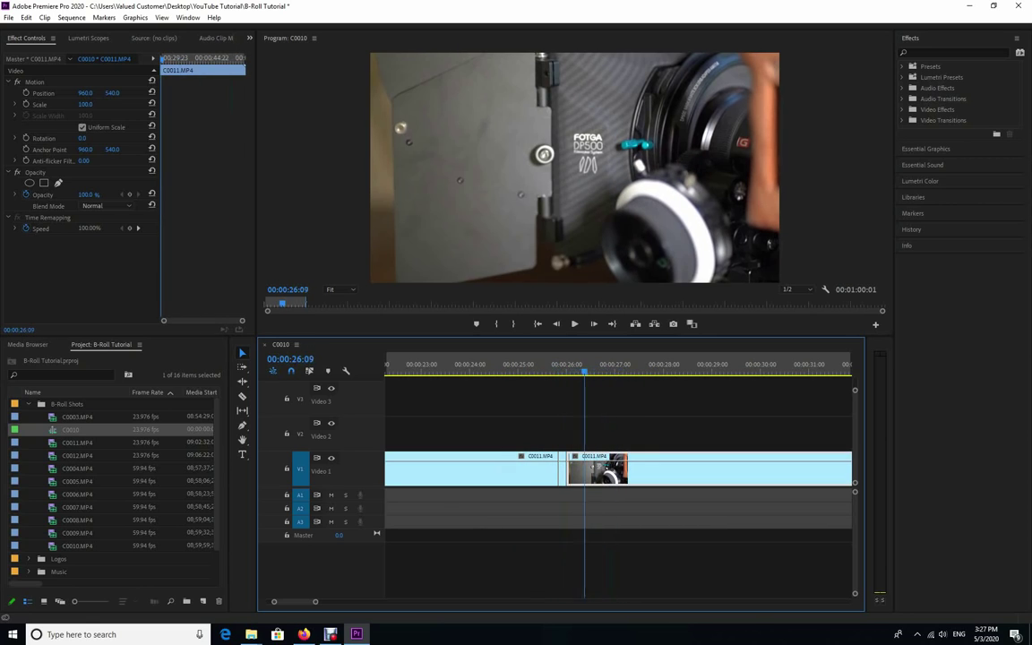
key(Right)
key(Right)
- Find the battery close-up in C0012.MP4, cut the clip at 00:01:23:21 and ripple delete the section before it
key(minus)
key(minus)
key(minus)
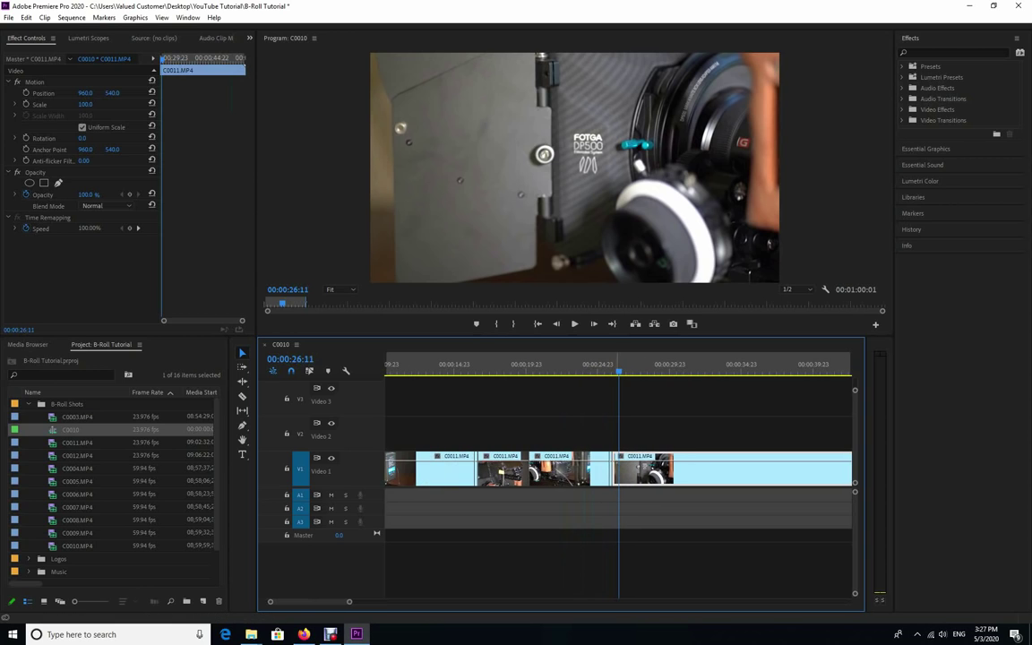
drag(619, 370, 755, 370)
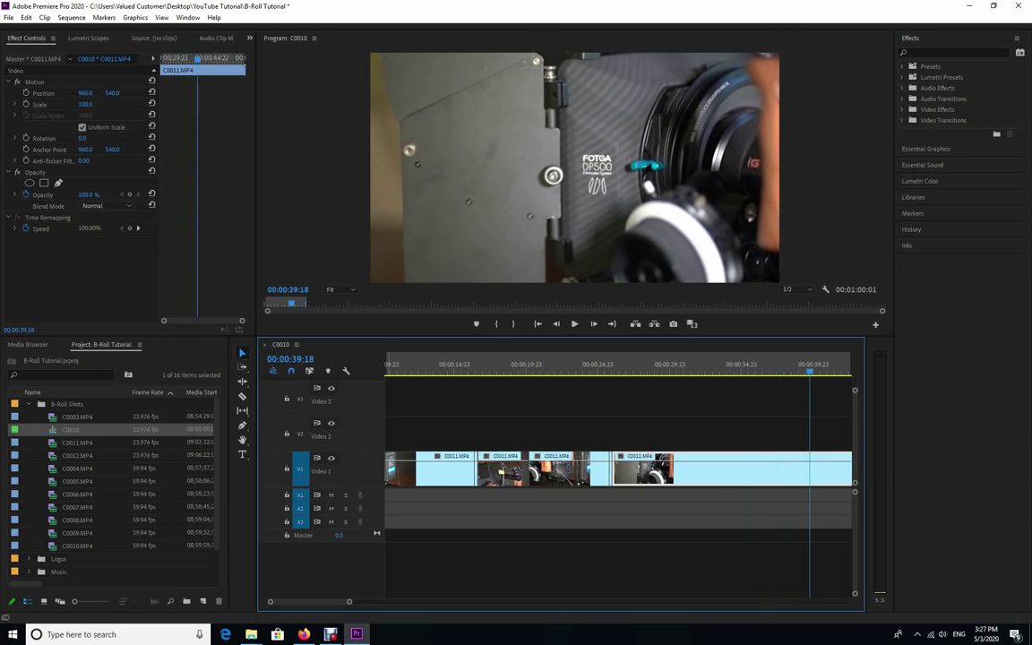
key(minus)
key(minus)
key(minus)
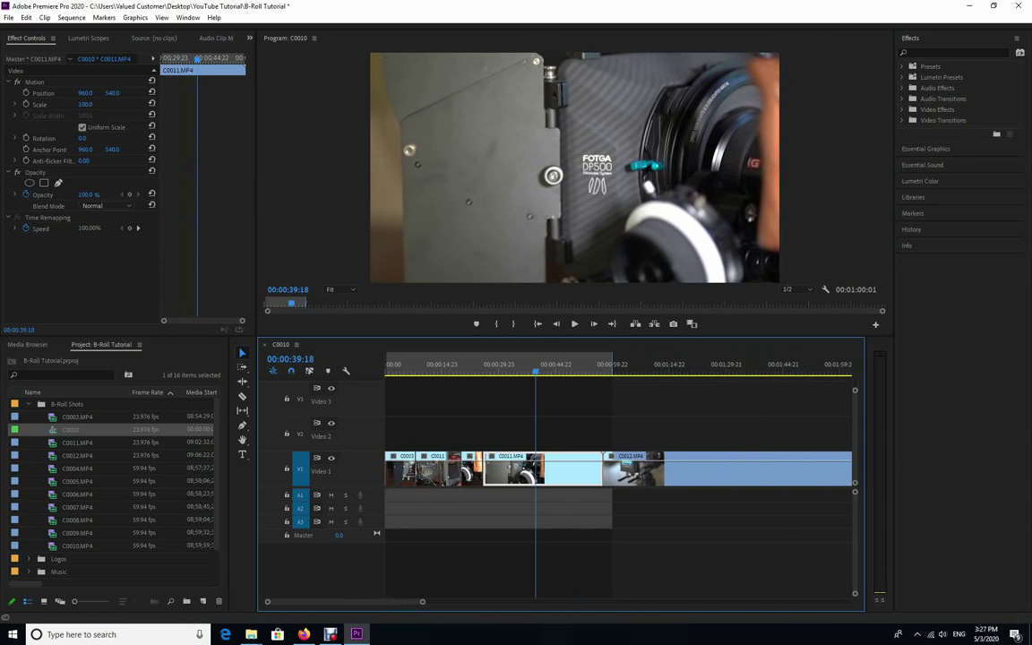
key(l)
key(l)
key(l)
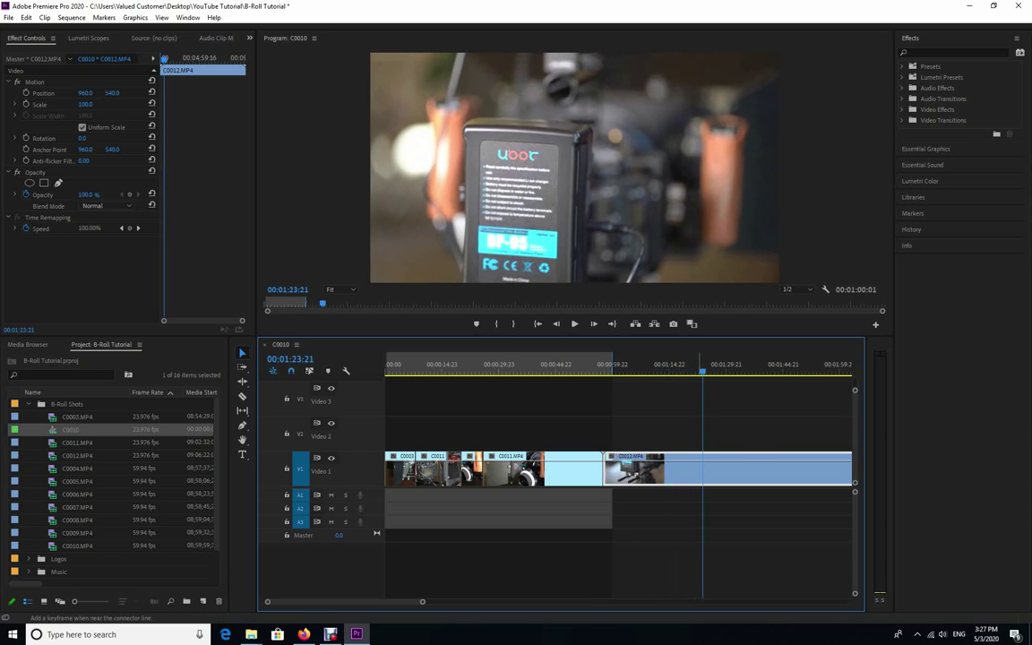
key(ctrl+k)
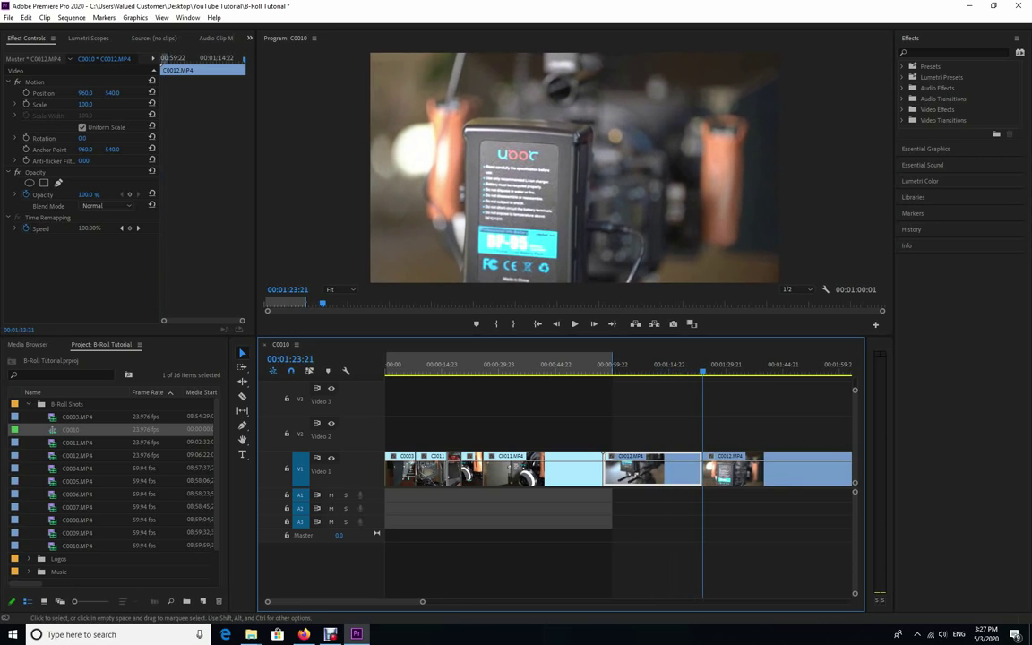
key(Delete)
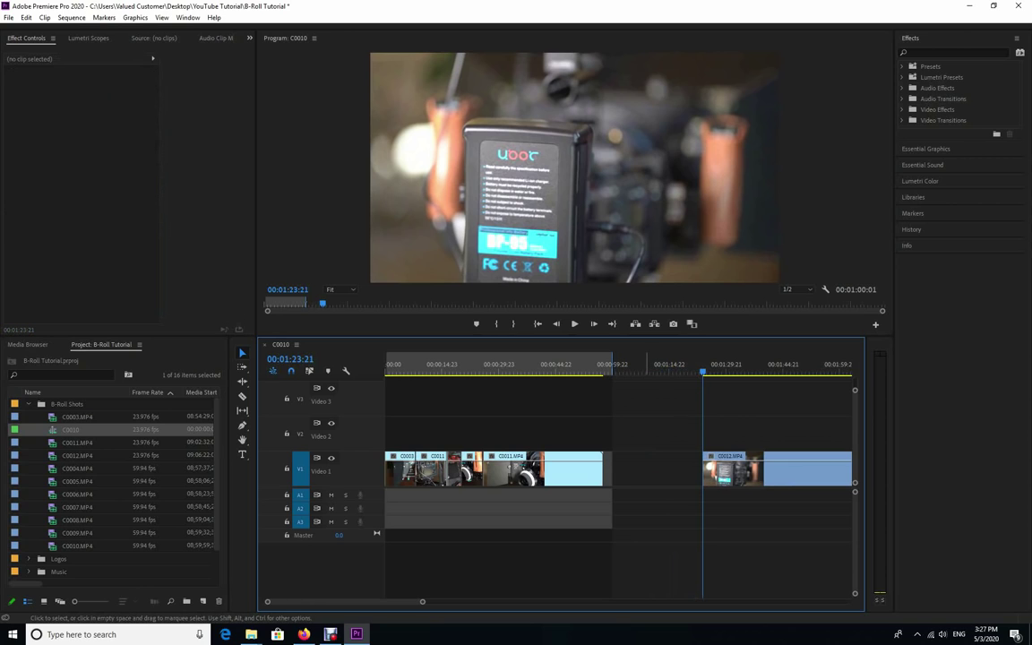
click(653, 469)
key(Delete)
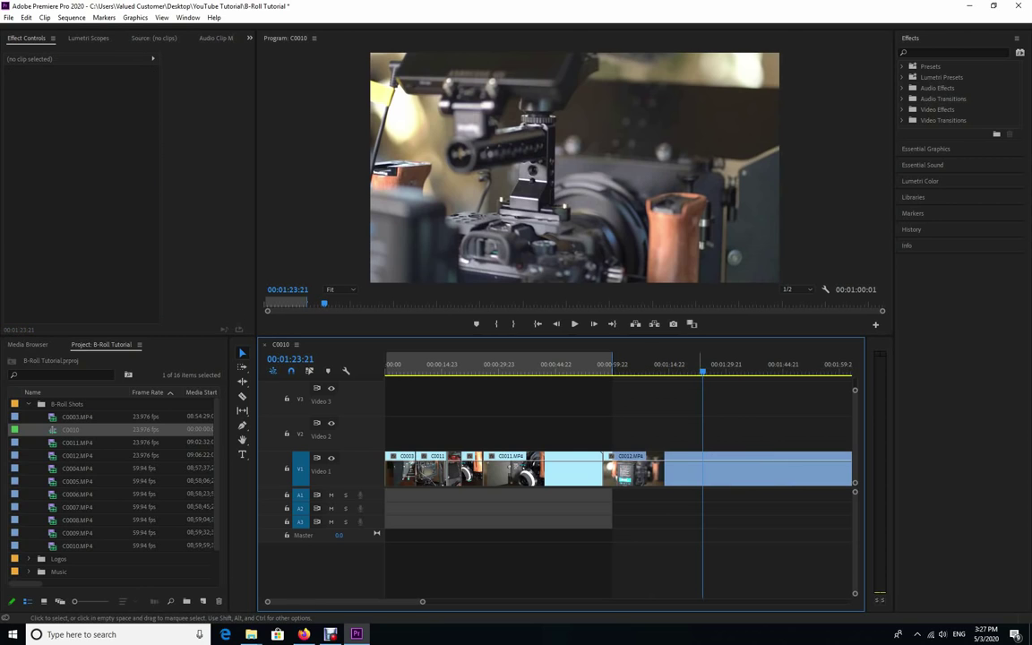
- Cut the matte box shot at 00:00:30:18 and ripple delete the rest of C0011.MP4 up to the battery close-up
drag(703, 365, 502, 369)
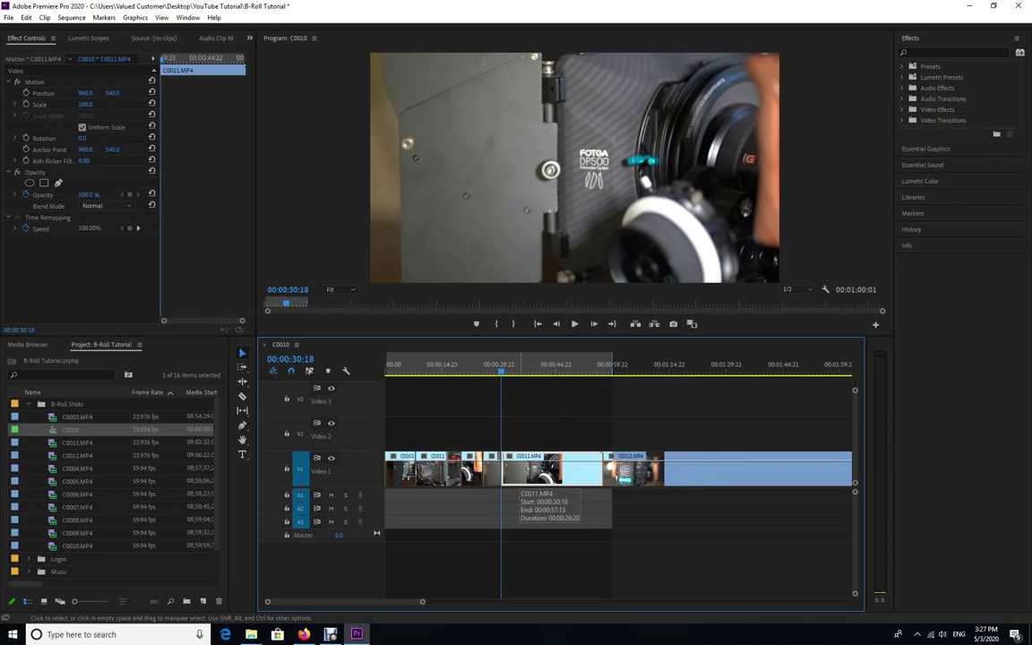
key(Delete)
click(522, 469)
key(Delete)
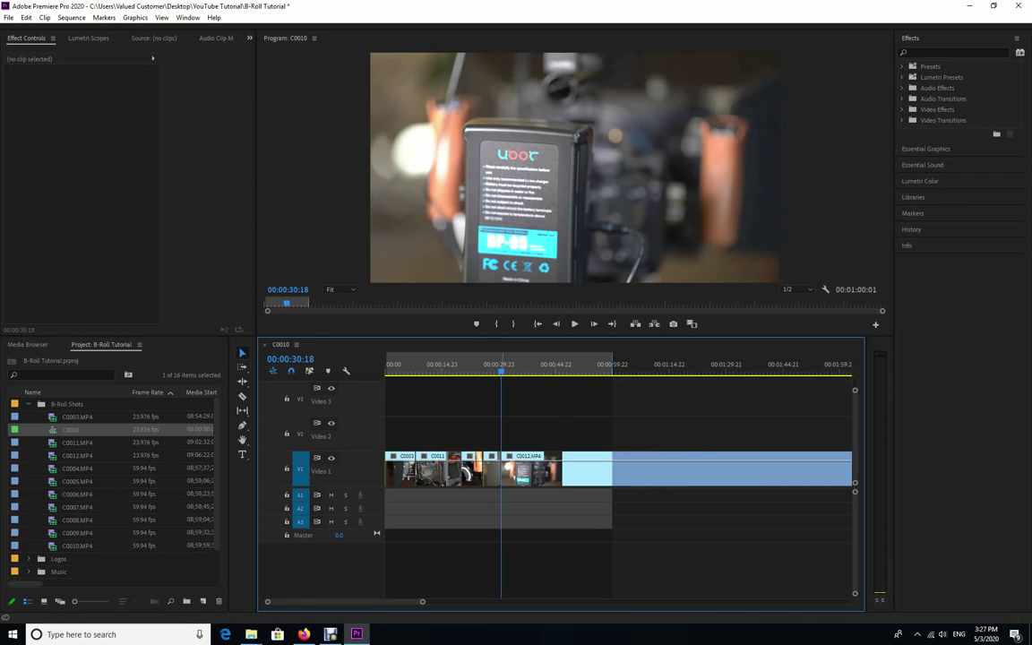
- Play from the matte box shot into the battery close-up and cut C0012.MP4 at 00:00:33:15
click(493, 369)
key(space)
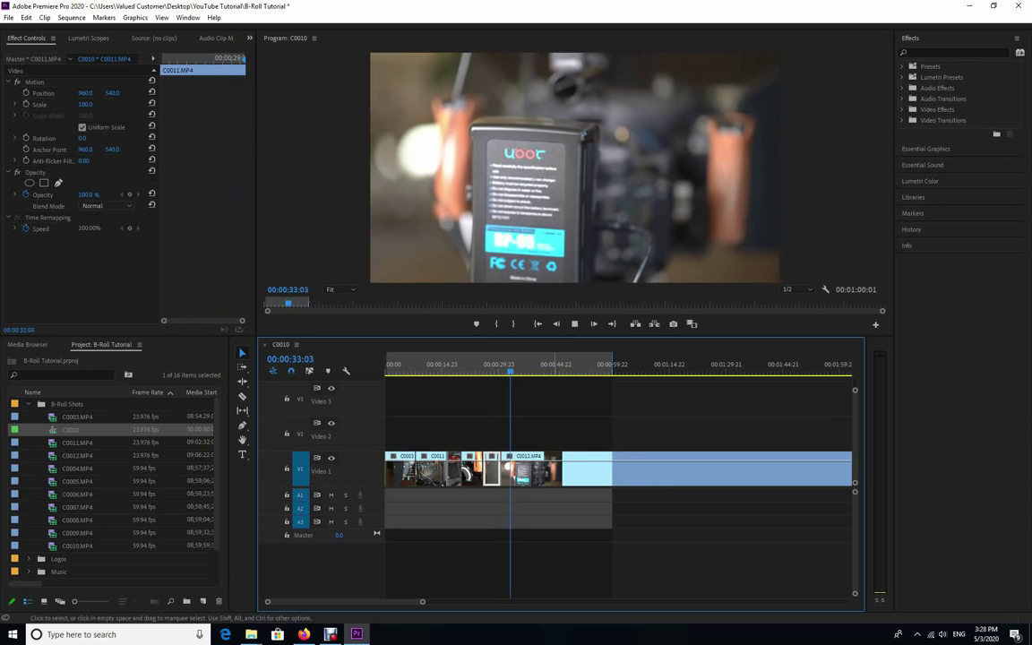
key(space)
key(ctrl+k)
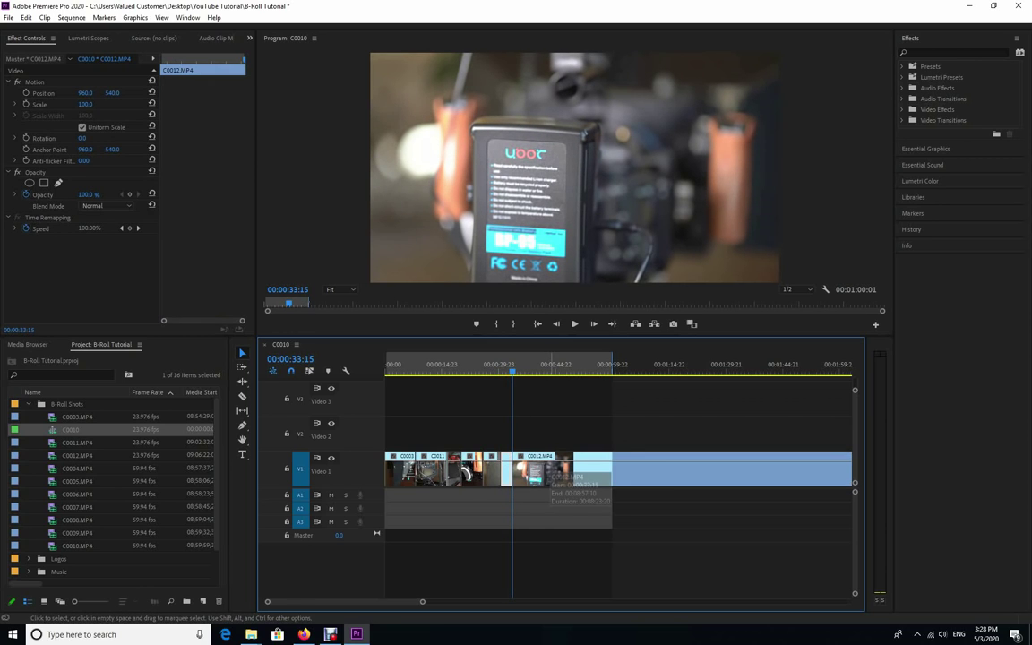
- Cut C0012.MP4 at 00:00:54:13 and separate the remaining footage from the cut with a gap on Video 1
drag(513, 368, 573, 368)
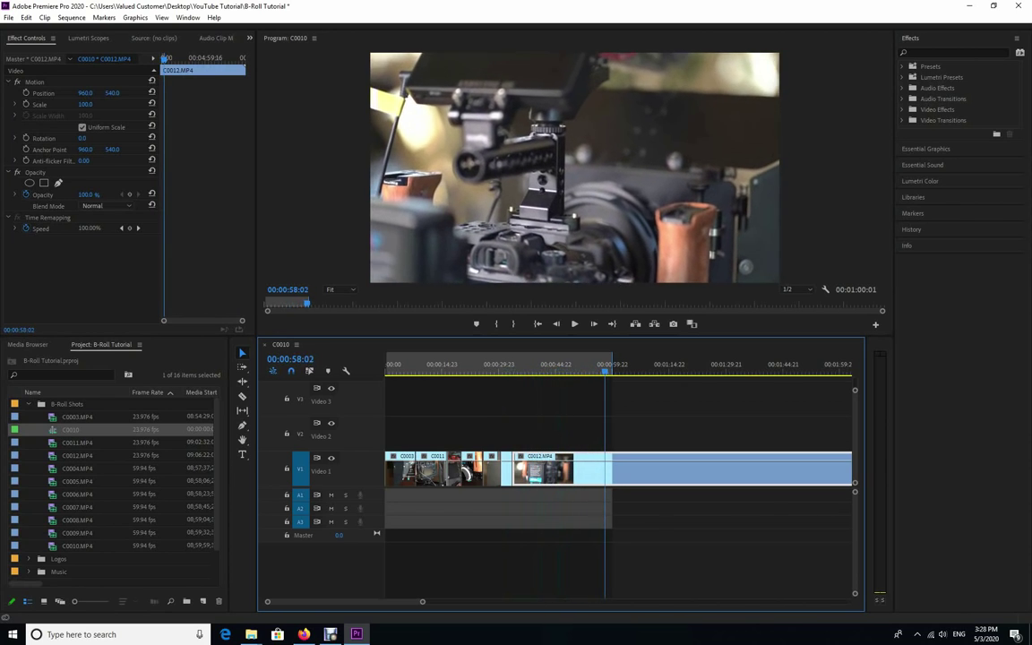
drag(605, 368, 591, 369)
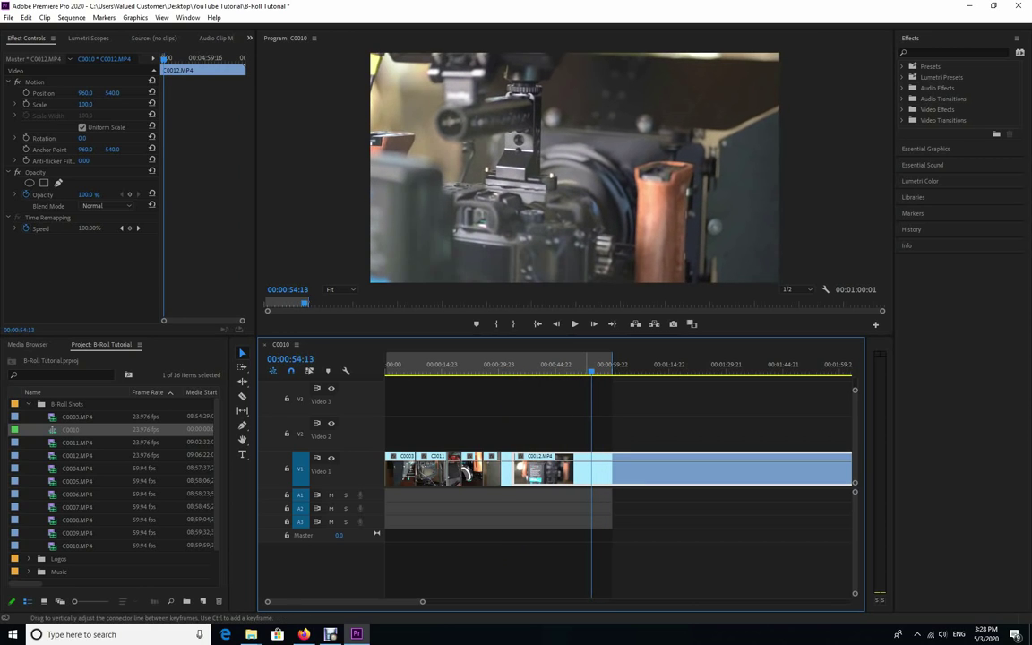
key(ctrl+v)
drag(591, 471, 644, 471)
- Review the battery shot, cut it at 00:00:45:02 and ripple delete the C0012.MP4 section between 00:00:33:15 and this cut
drag(592, 367, 493, 368)
key(space)
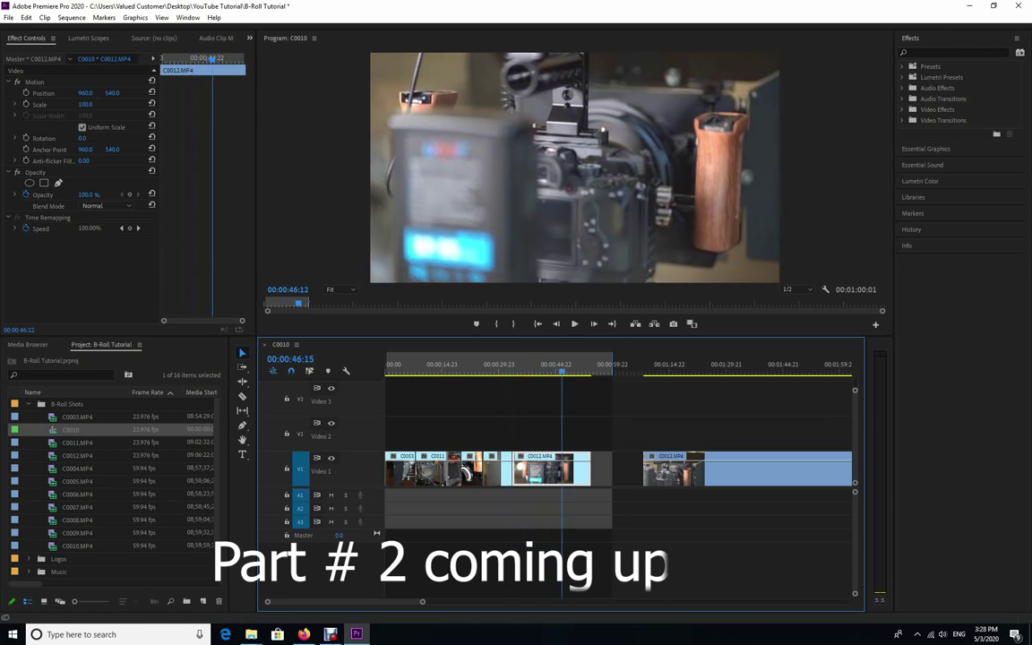
drag(562, 370, 556, 370)
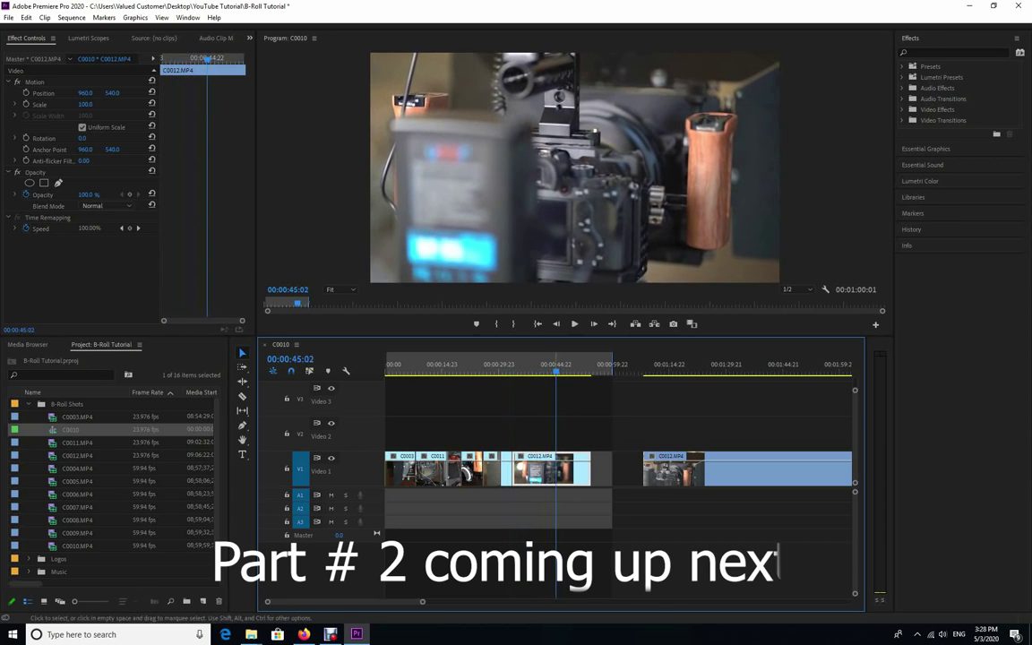
key(ctrl+k)
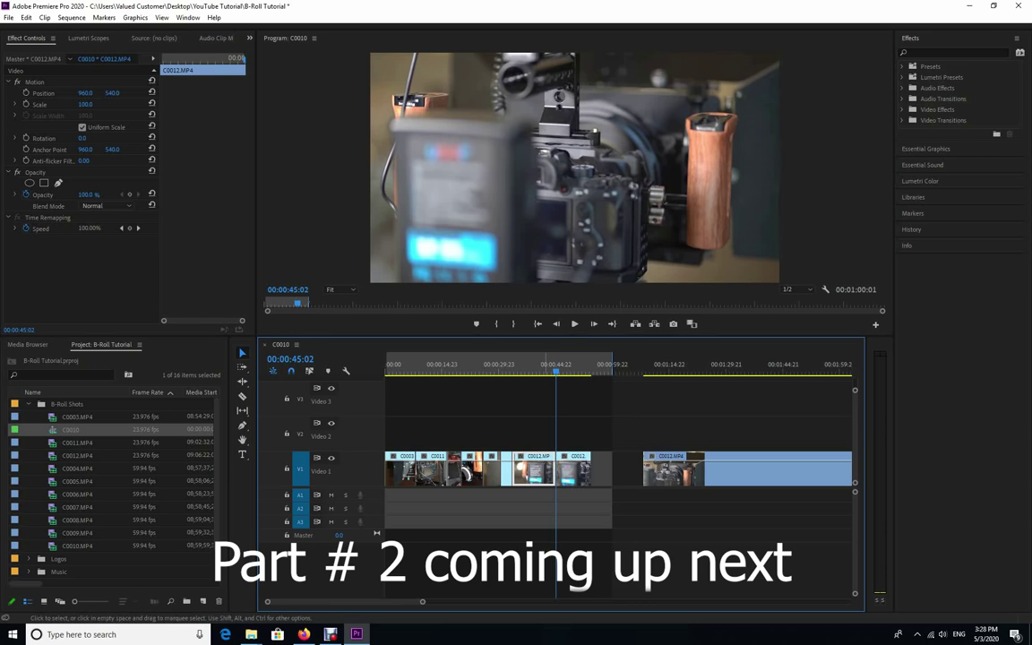
key(shift+Delete)
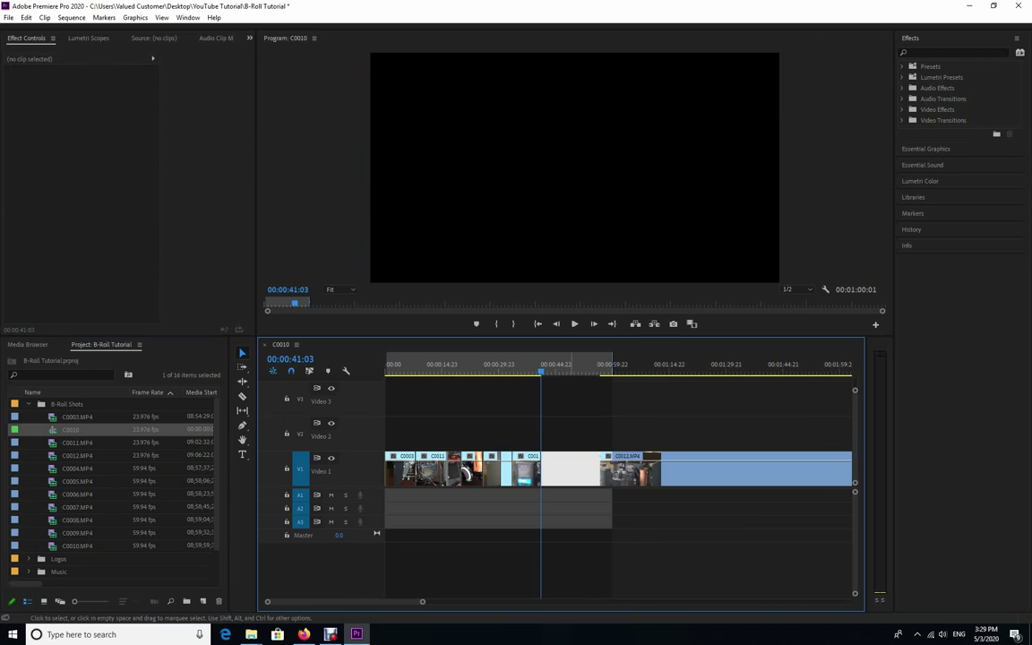
- Close the gap after 00:00:41:03 so the remaining C0012.MP4 footage follows directly, and scrub into that footage
key(Delete)
drag(540, 370, 566, 370)
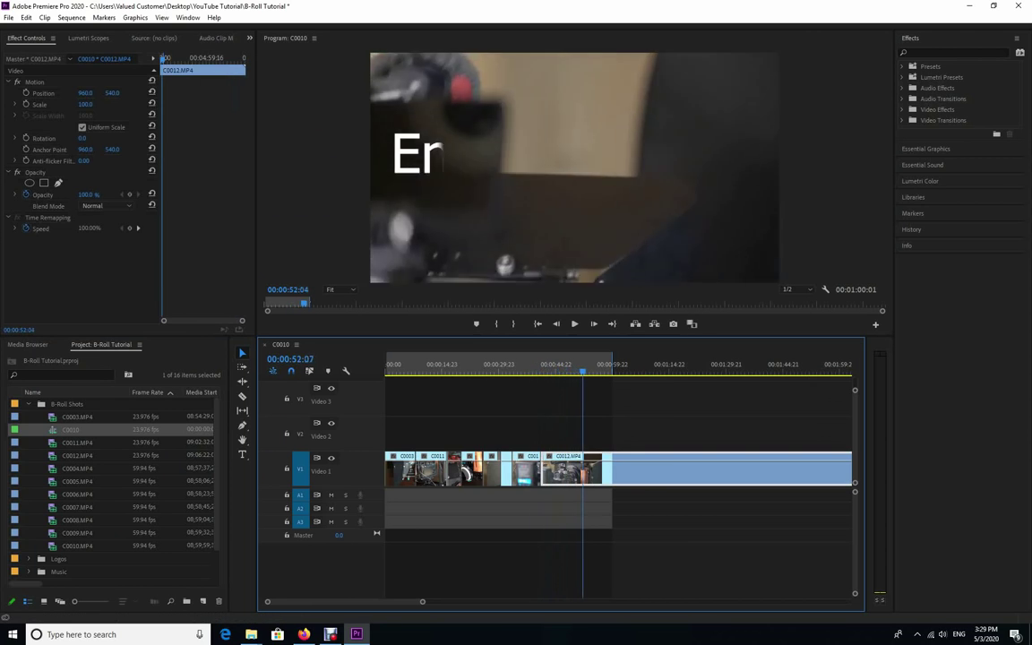